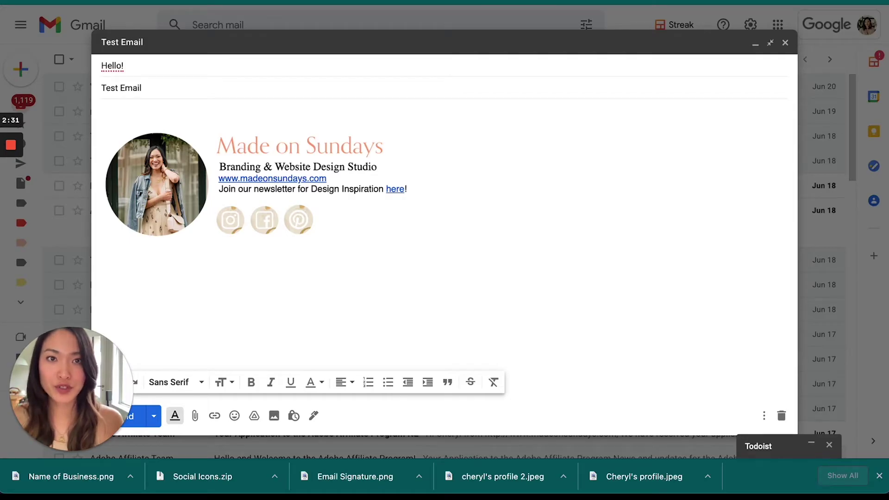
Switch to Canva and create a new custom-size design of 1000 × 1000 px.
key(ctrl+Tab)
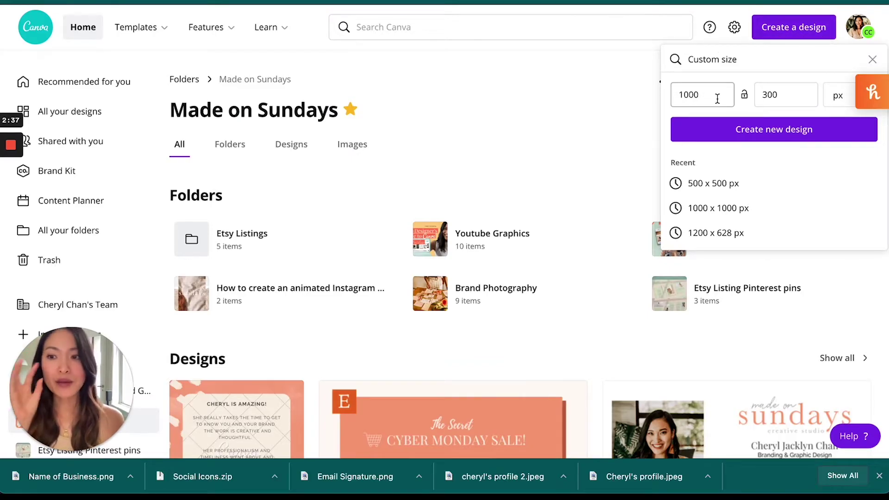
drag(713, 97, 671, 94)
text(1000)
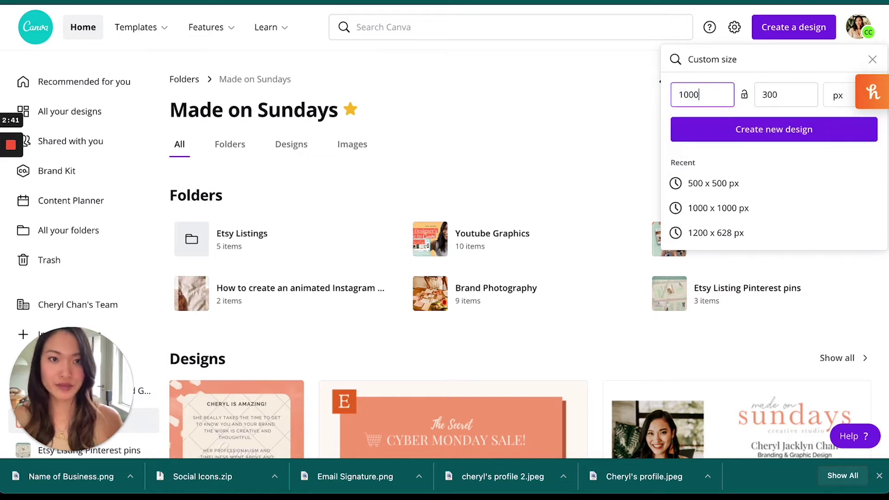
drag(784, 95, 750, 94)
text(1000)
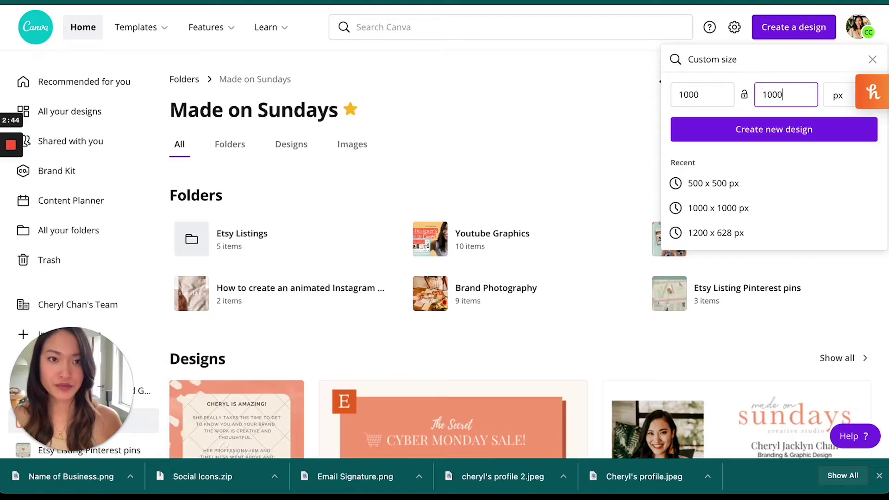
click(820, 130)
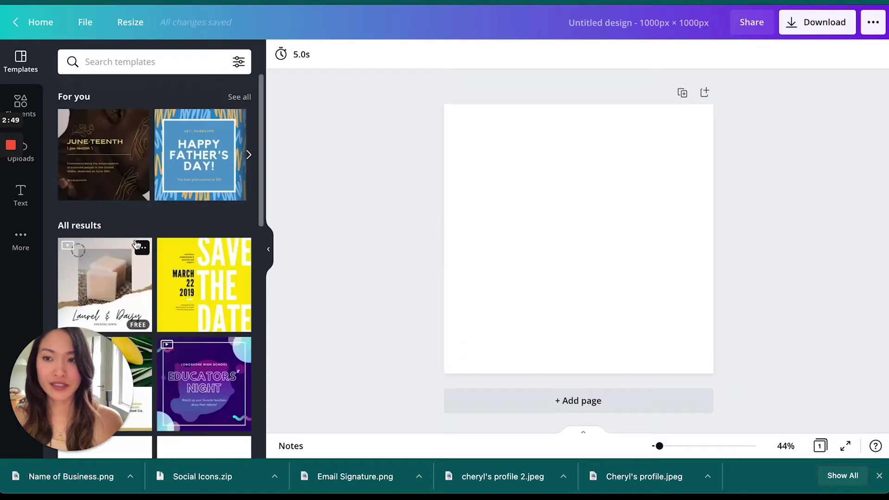
Show the full collection of frames in the elements library.
click(33, 118)
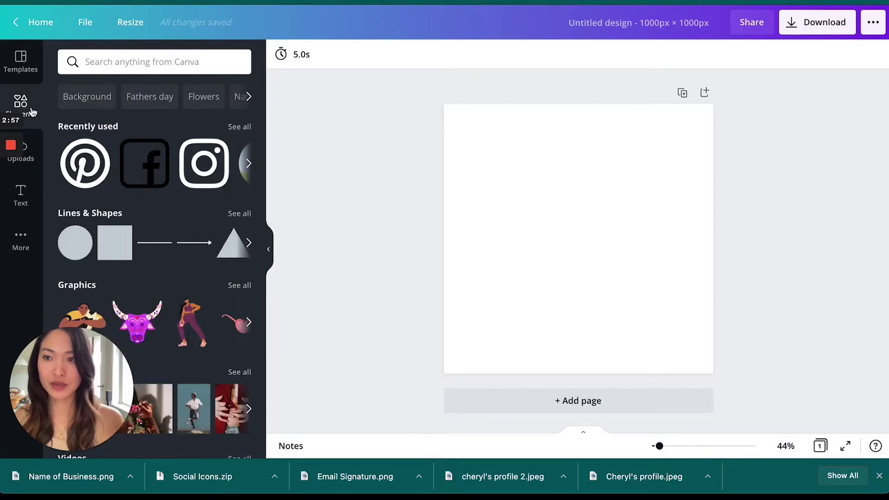
scroll(169, 170, down, 4)
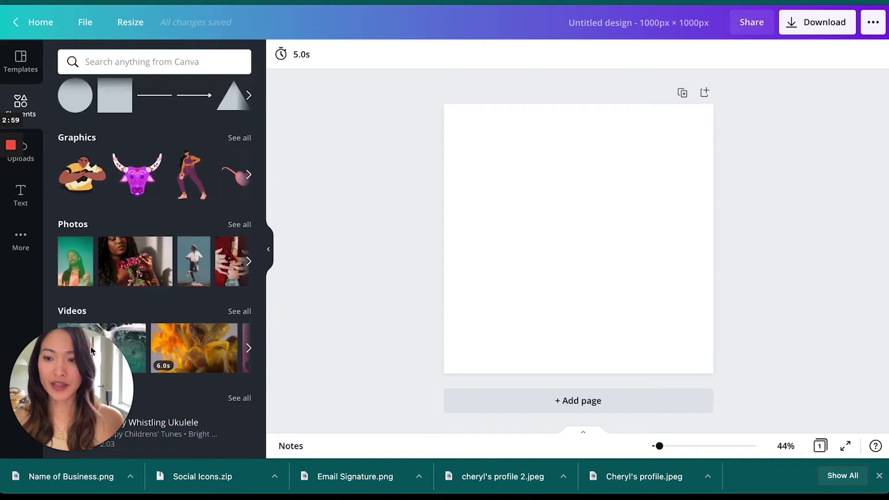
drag(107, 373, 307, 350)
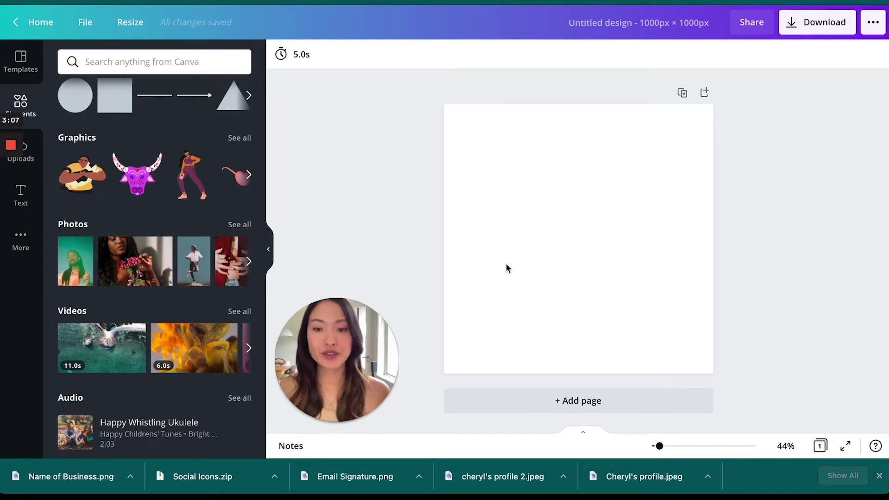
scroll(174, 254, up, 3)
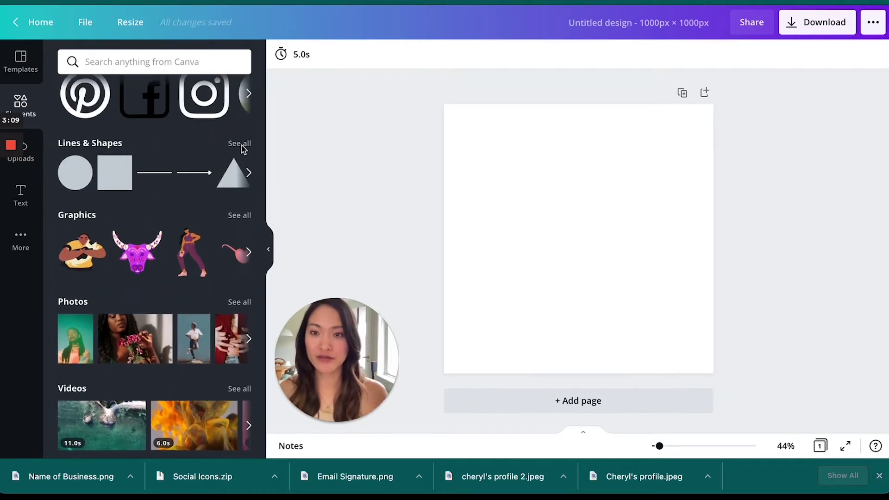
scroll(207, 179, up, 2)
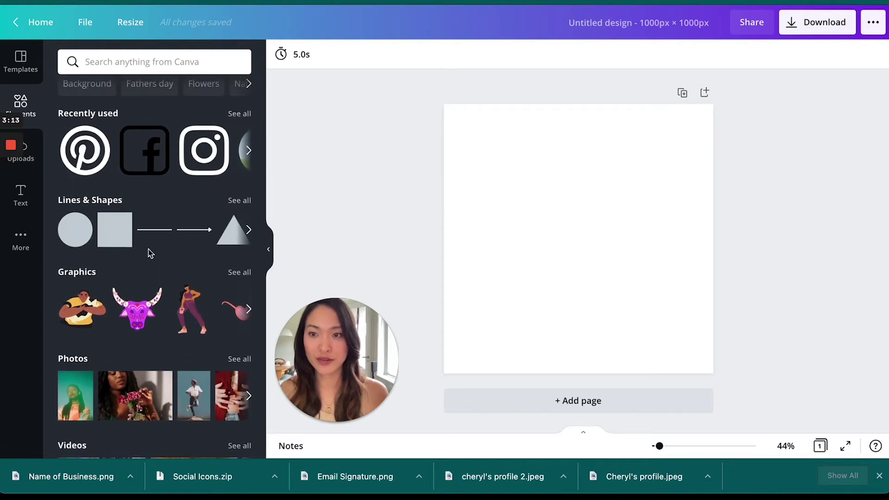
scroll(150, 252, down, 2)
scroll(150, 253, down, 8)
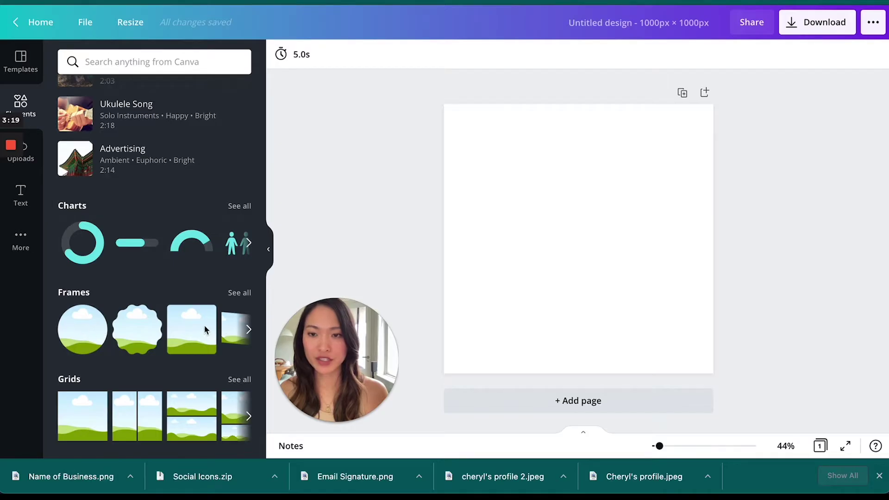
click(240, 294)
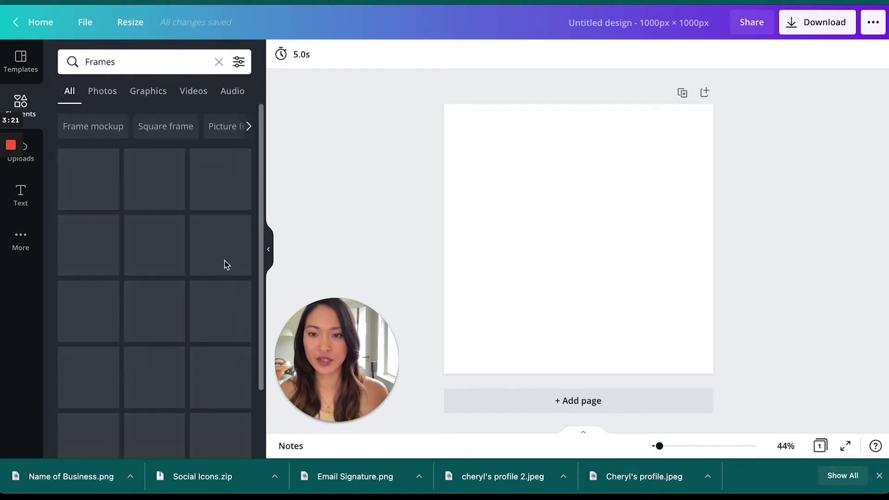
Add the plain circular frame to the page and enlarge it to fill the whole square canvas.
scroll(192, 244, down, 1)
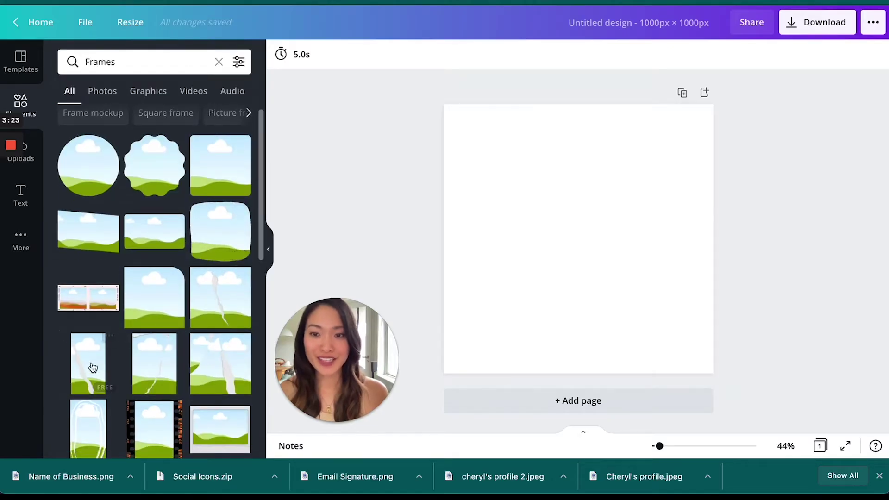
scroll(174, 359, down, 3)
scroll(176, 358, up, 4)
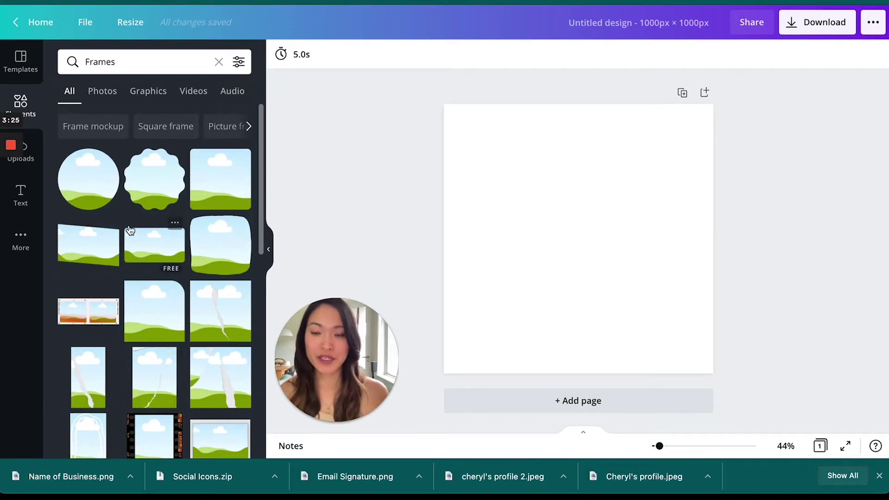
click(91, 180)
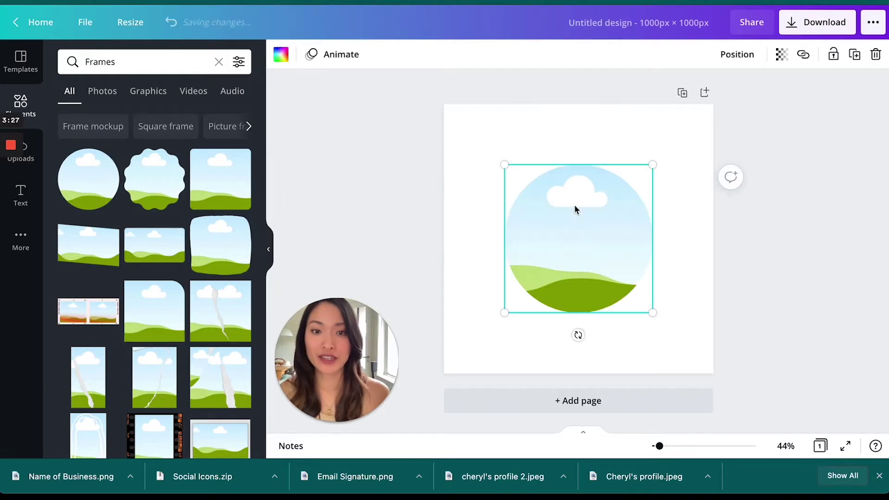
drag(569, 222, 518, 173)
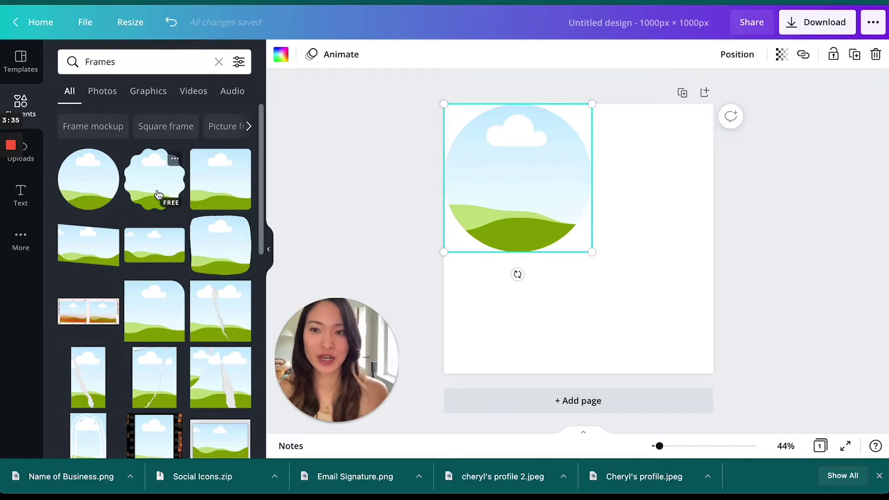
drag(589, 252, 713, 373)
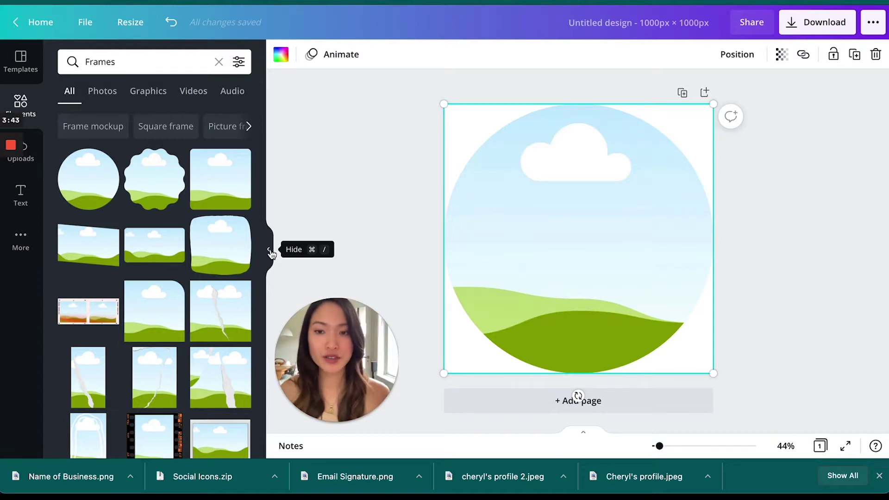
Fill the circular frame with the uploaded photo of the woman standing in front of the dark green doors.
click(31, 157)
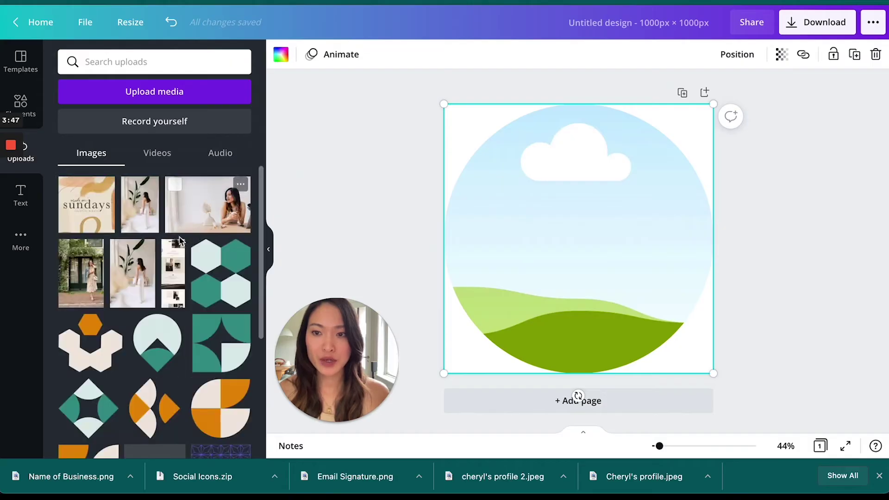
drag(91, 281, 523, 245)
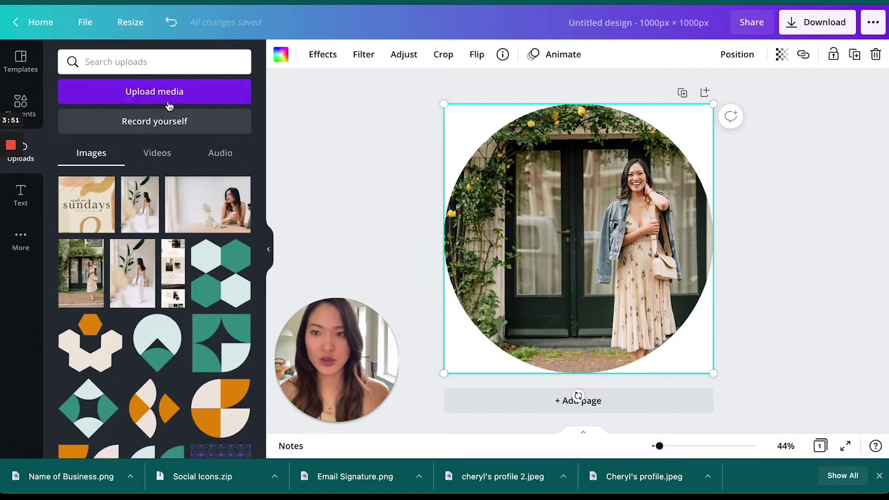
drag(381, 313, 182, 305)
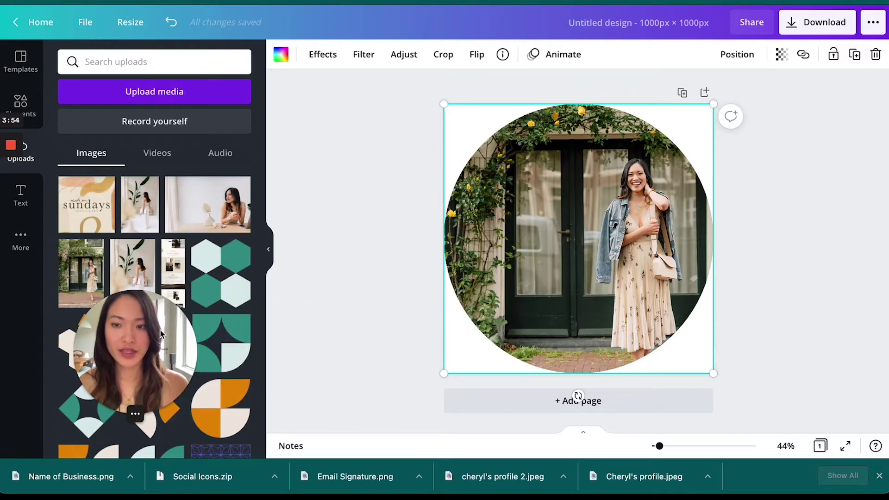
Enlarge the photo inside the circular frame and reposition it so the woman's upper body is centred in the circle.
click(270, 252)
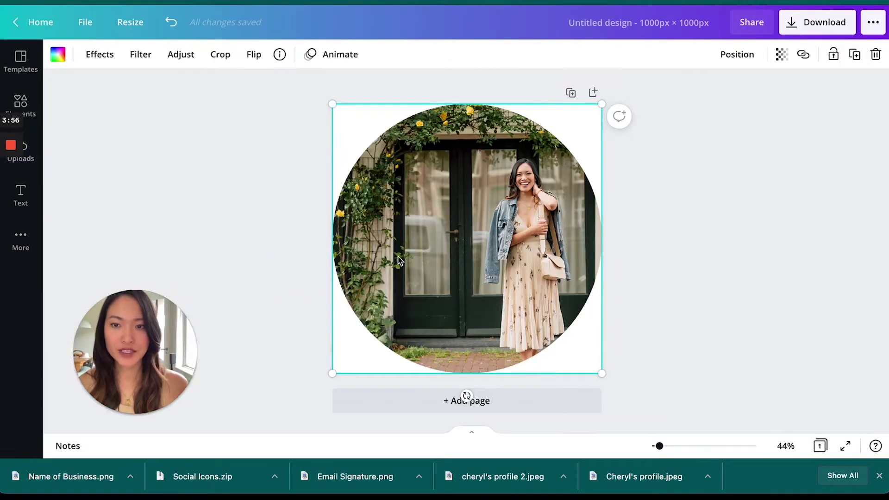
double_click(390, 295)
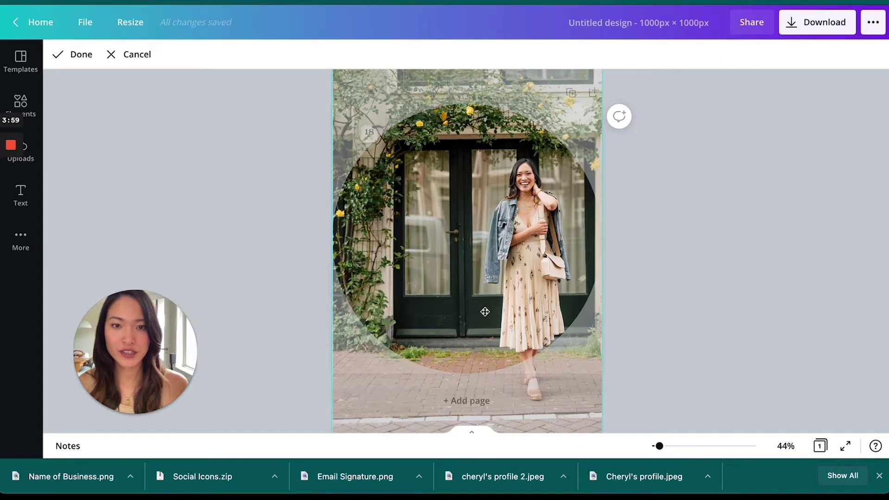
scroll(481, 312, down, 3)
scroll(482, 312, up, 2)
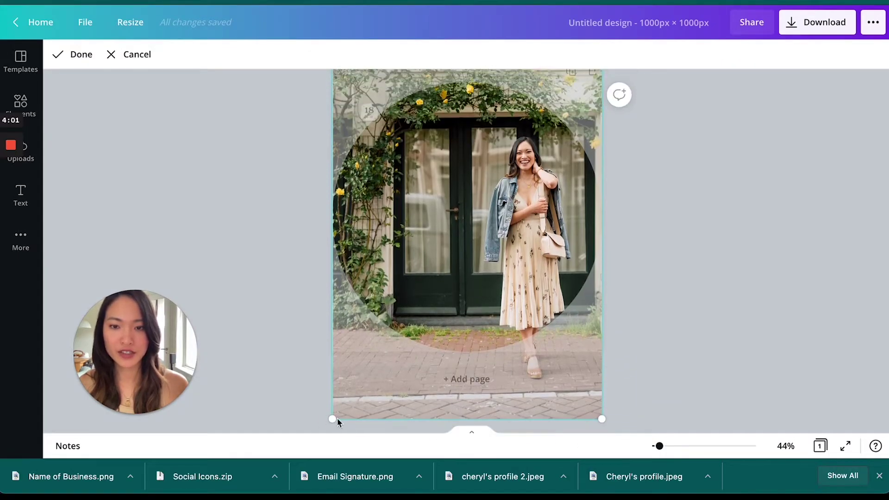
scroll(485, 331, down, 2)
drag(332, 382, 230, 435)
drag(659, 447, 654, 446)
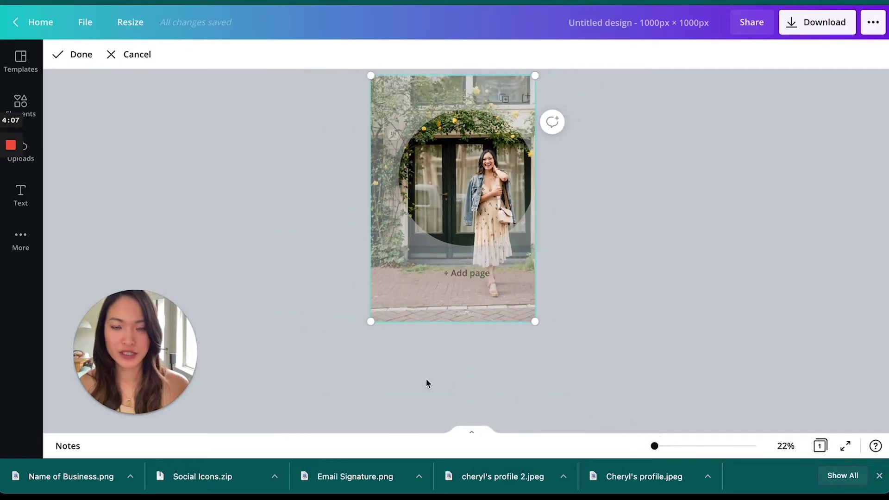
drag(367, 323, 252, 399)
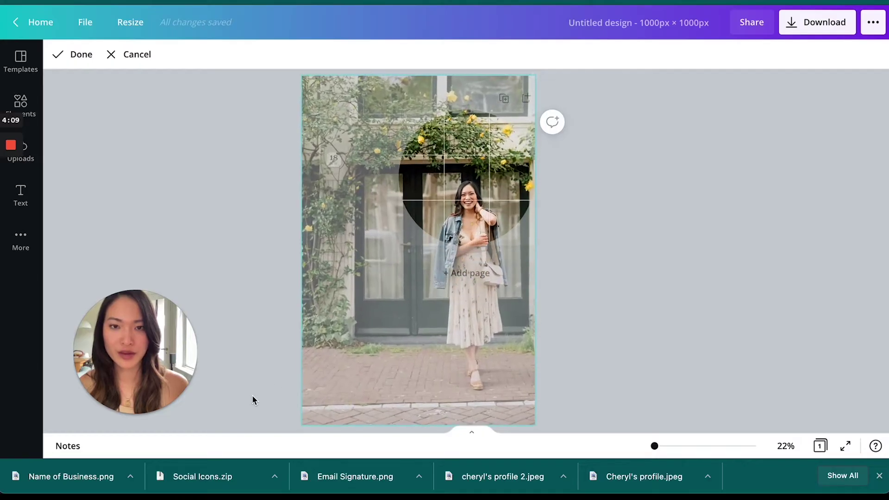
drag(470, 349, 467, 294)
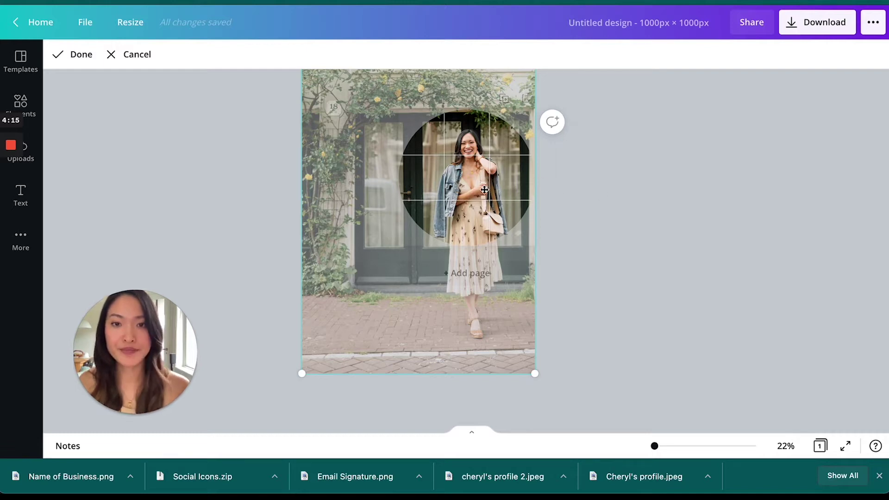
click(671, 190)
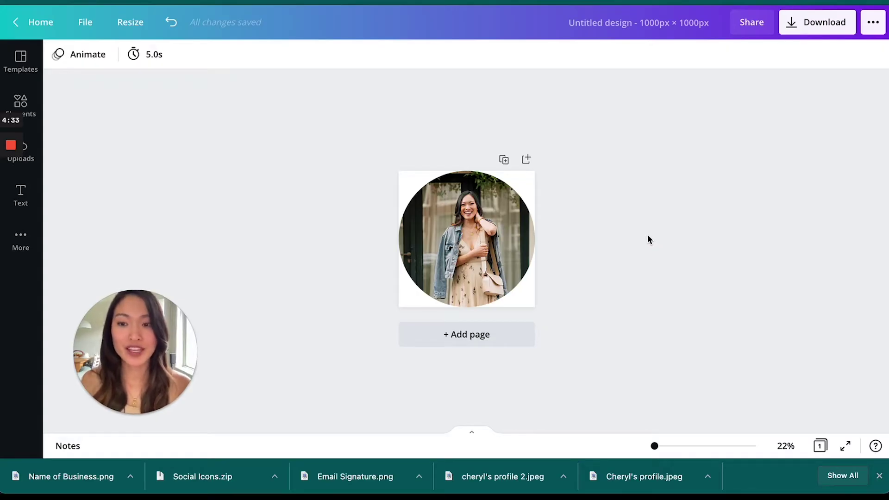
Try to download the design as a PNG with a transparent background.
click(813, 27)
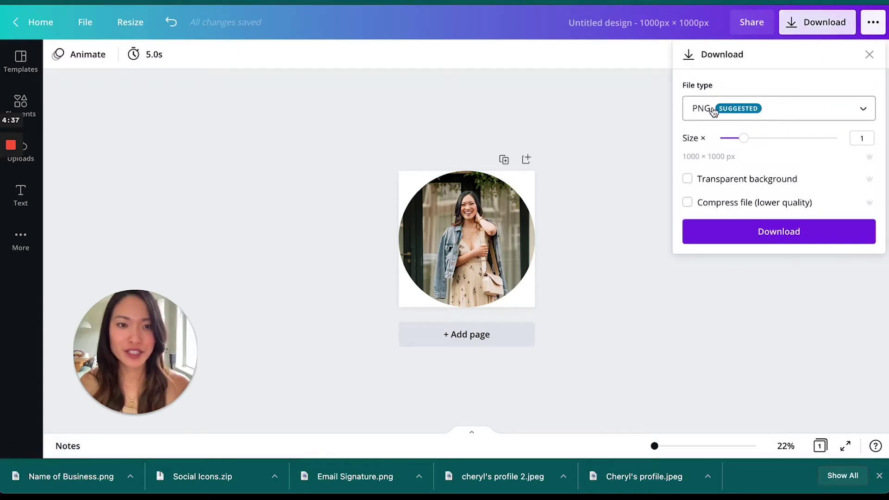
click(722, 184)
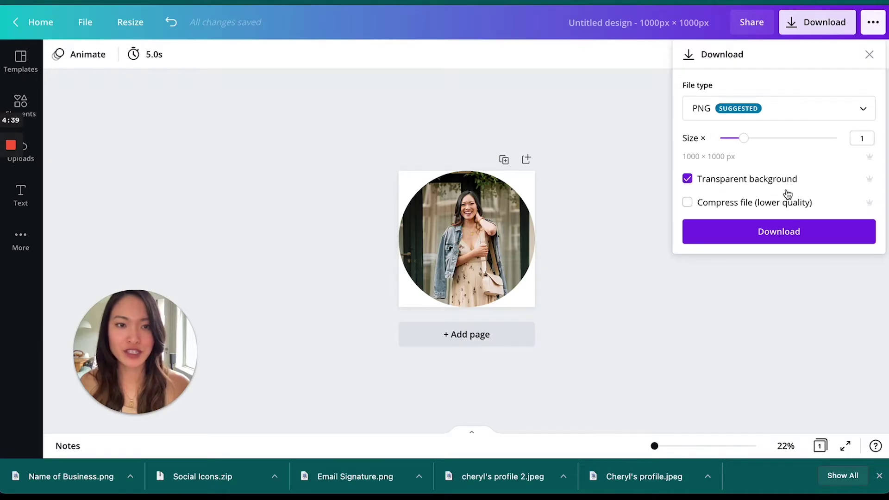
click(793, 232)
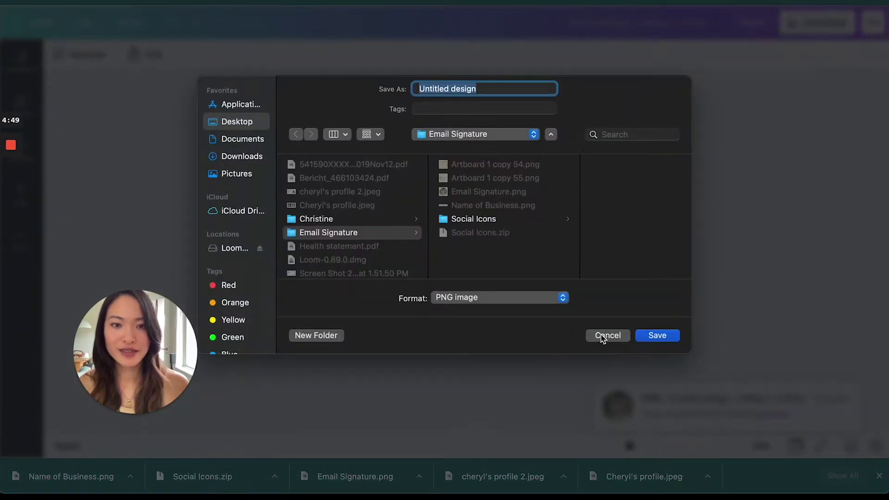
click(602, 336)
Look over the Email Signature document's text and the business name, details and icons in the Gmail test email.
click(633, 118)
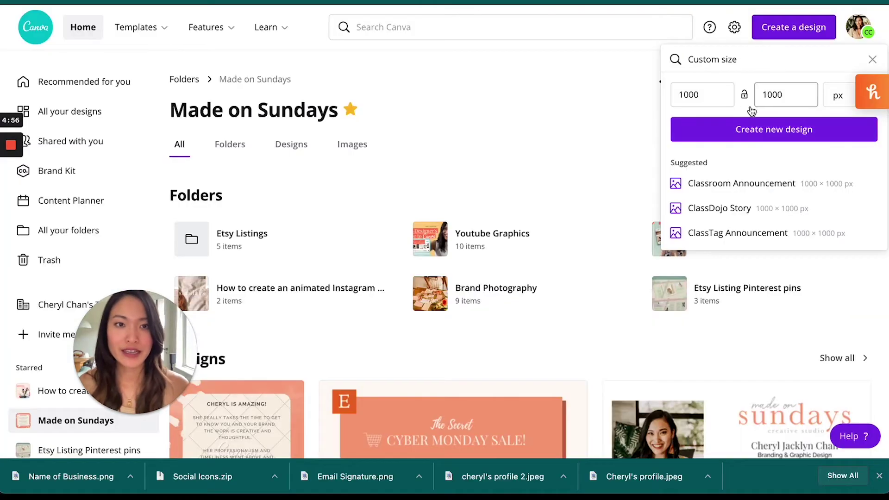
click(729, 105)
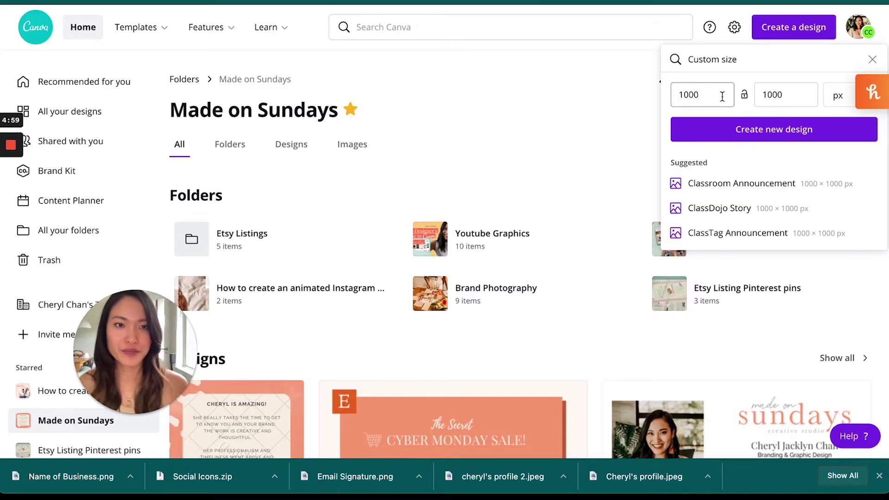
key(ctrl+Tab)
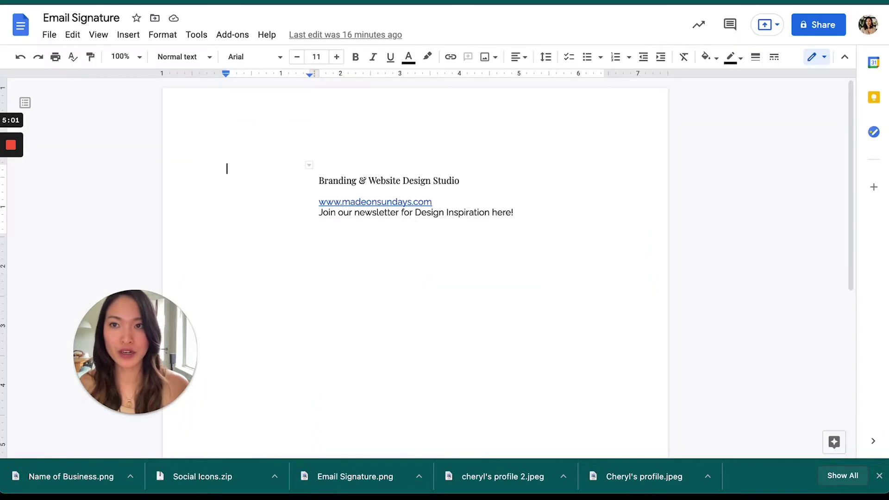
key(ctrl+Tab)
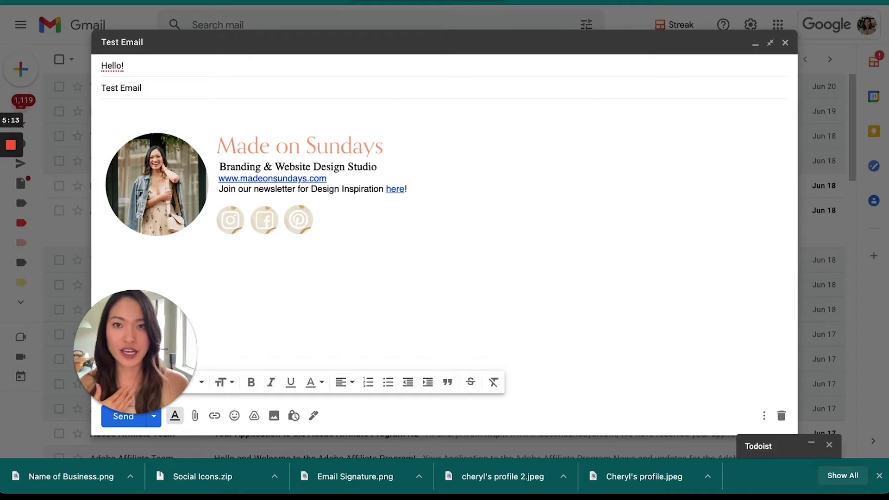
Switch to Canva and create a new custom-size design of 1200 × 200 px.
key(ctrl+Tab)
key(ctrl+Tab)
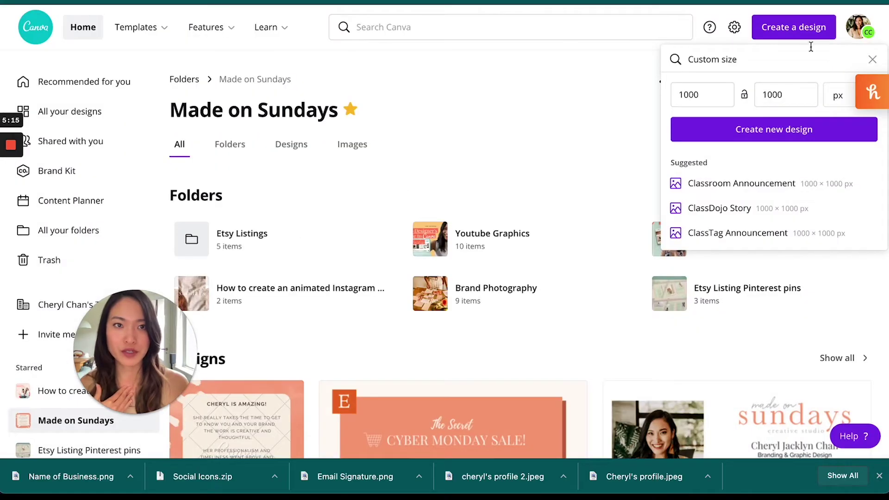
drag(715, 96, 669, 100)
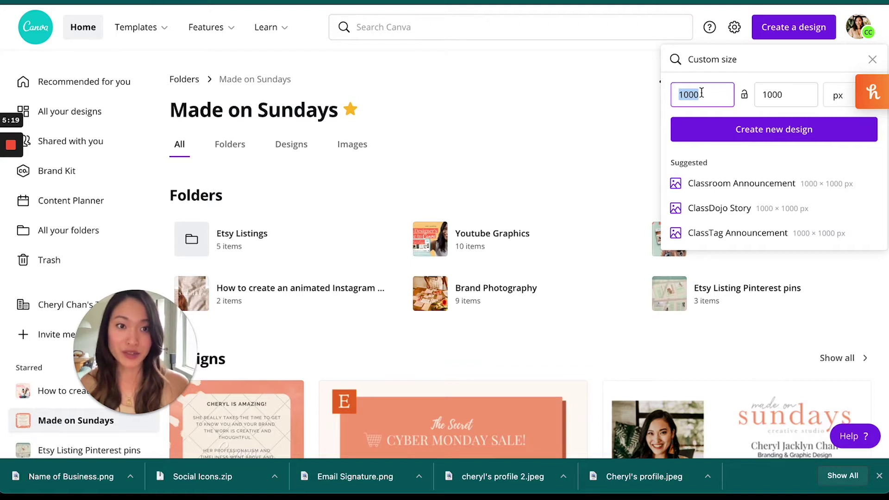
text(1200)
click(788, 97)
drag(788, 96, 754, 95)
text(200)
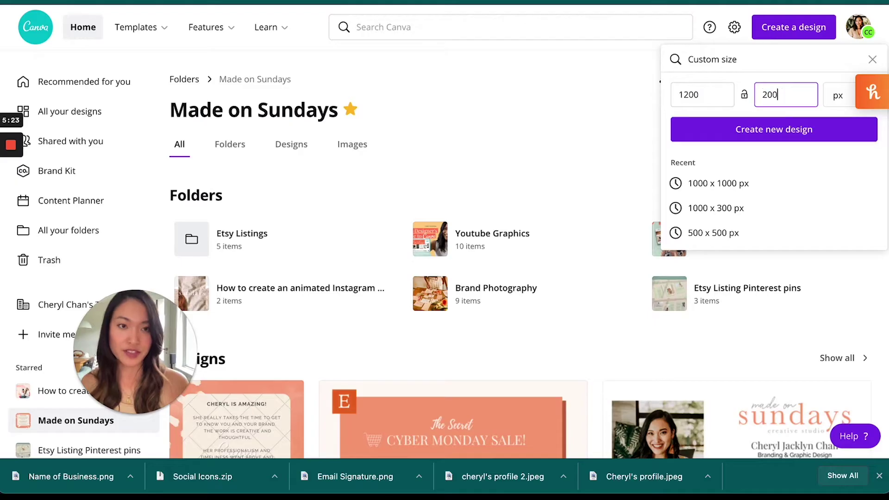
click(835, 139)
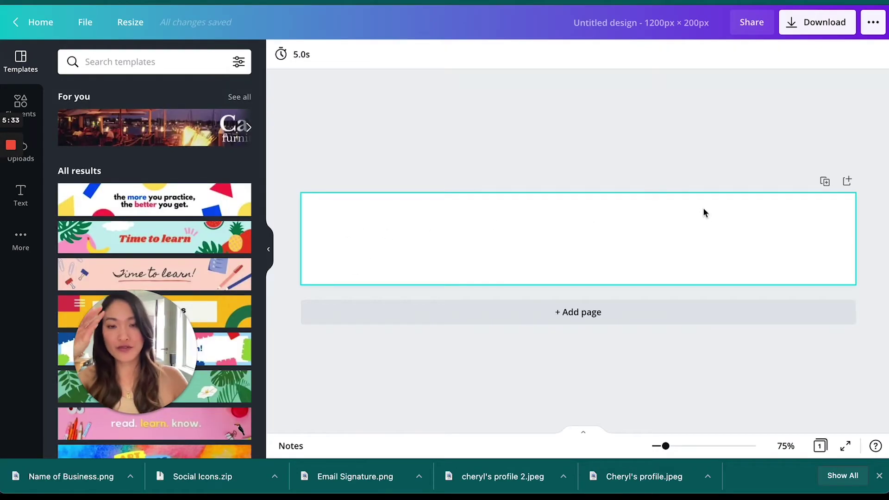
Add a heading near the blank canvas's upper-left corner and replace its text with "Made on Sundays".
click(21, 194)
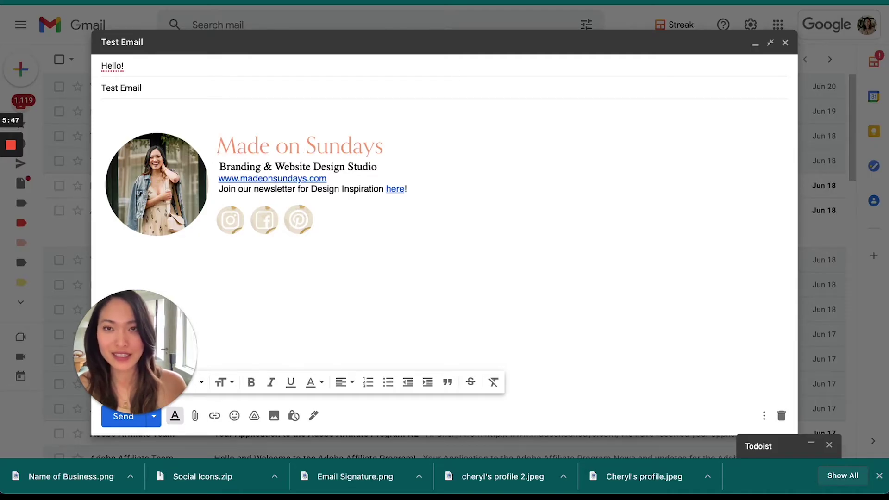
key(ctrl+Tab)
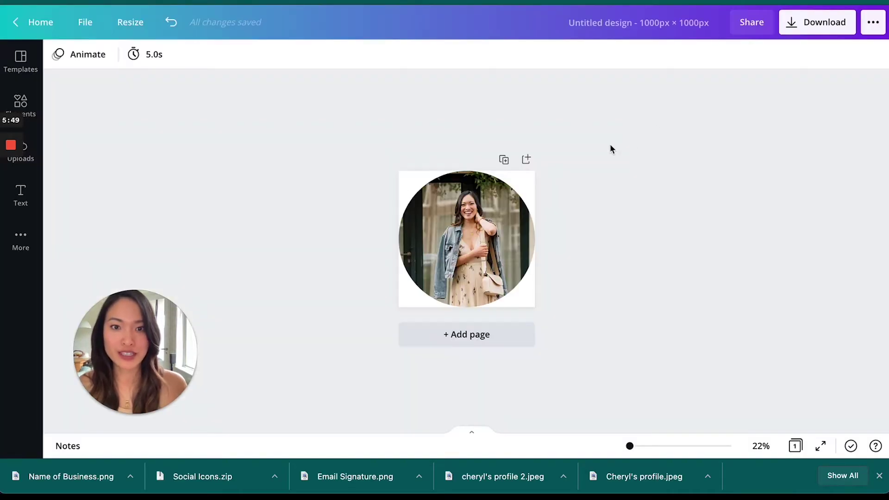
key(ctrl+Tab)
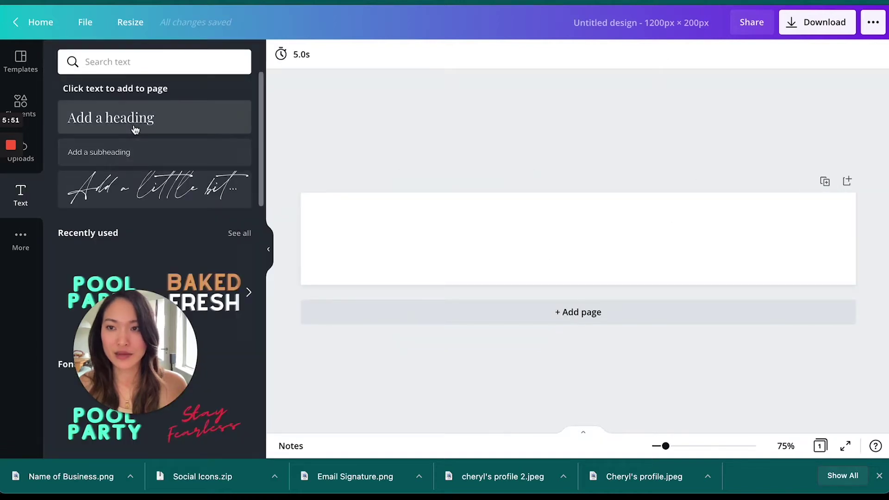
click(213, 119)
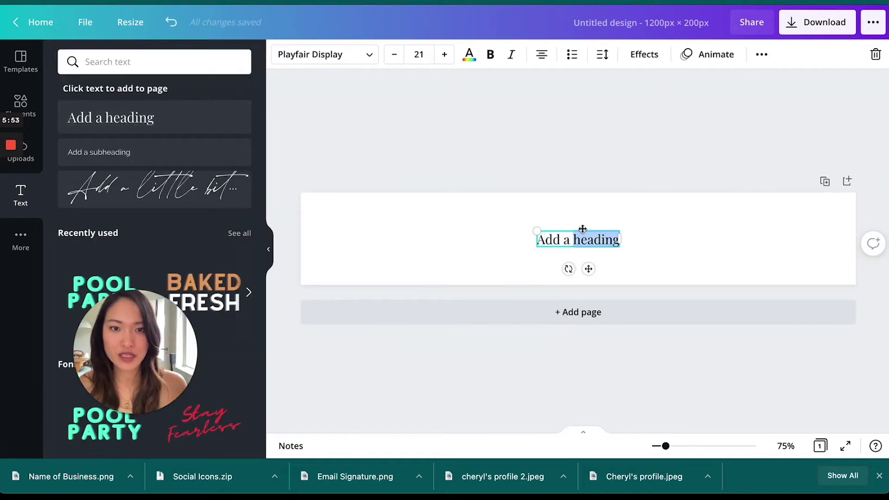
click(571, 213)
drag(609, 240, 376, 209)
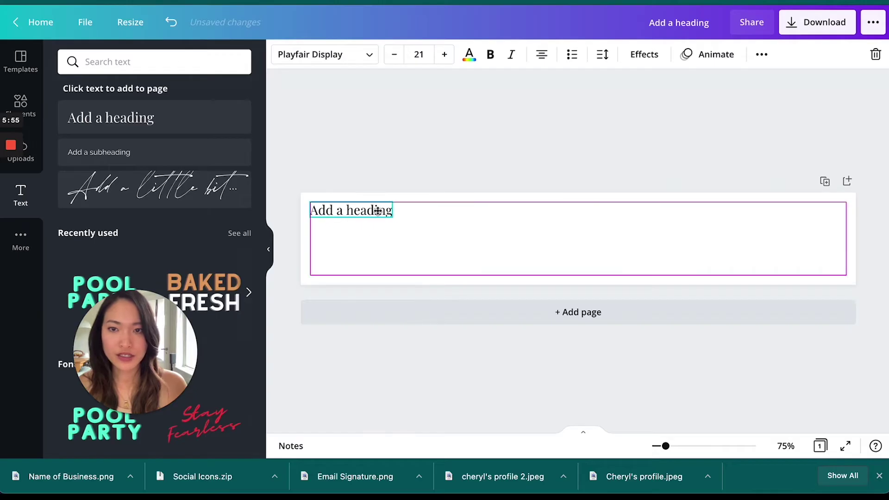
click(376, 212)
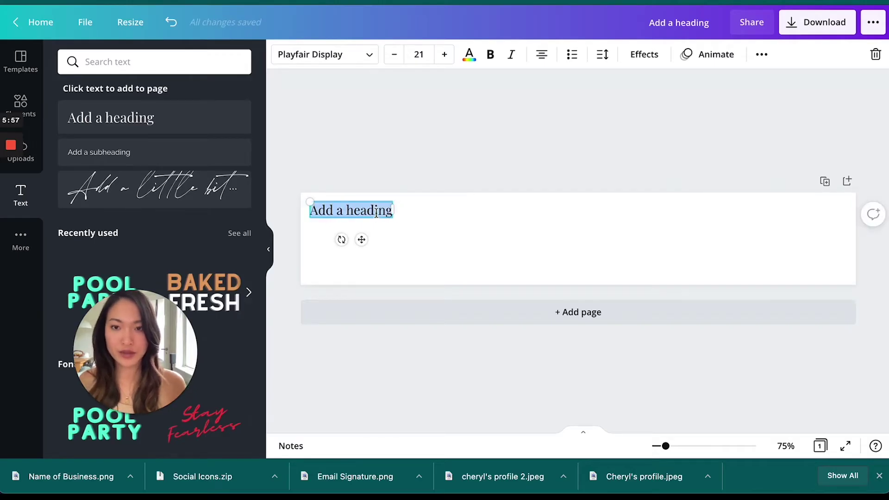
text(Made on Sundays)
Enlarge the "Made on Sundays" heading to a font size of about 110 so it nearly spans the canvas width.
drag(402, 215, 864, 274)
drag(301, 204, 334, 201)
click(446, 56)
click(445, 57)
click(445, 57)
click(446, 57)
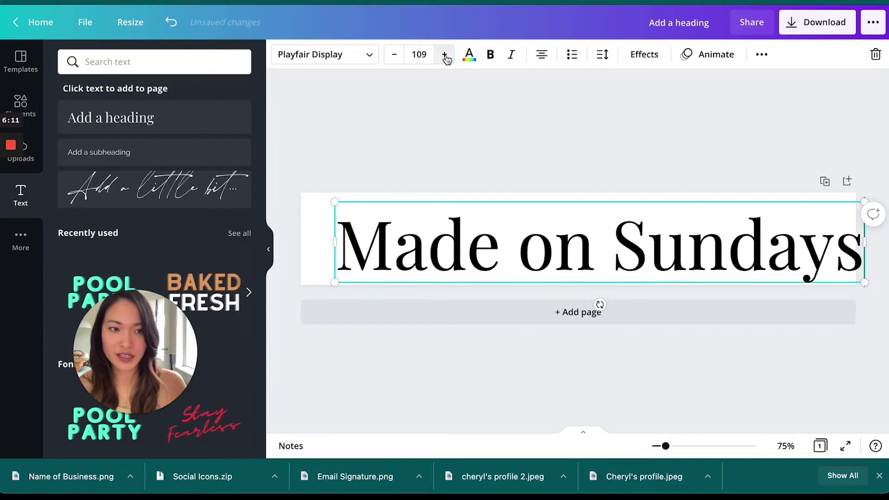
click(446, 57)
Scale the heading up to font size 121 and reposition it so the lettering fills the canvas from edge to edge.
drag(333, 293, 309, 291)
click(371, 190)
drag(389, 244, 377, 218)
drag(855, 263, 881, 288)
drag(710, 260, 693, 250)
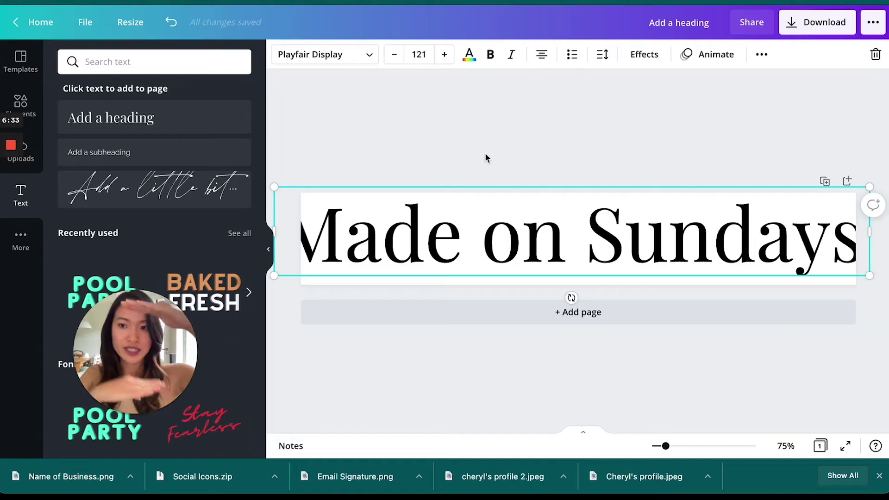
Resize the design to 1200 × 180 px, then refit the heading from the canvas's upper-left corner at font size 120.
click(130, 22)
click(222, 114)
double_click(224, 115)
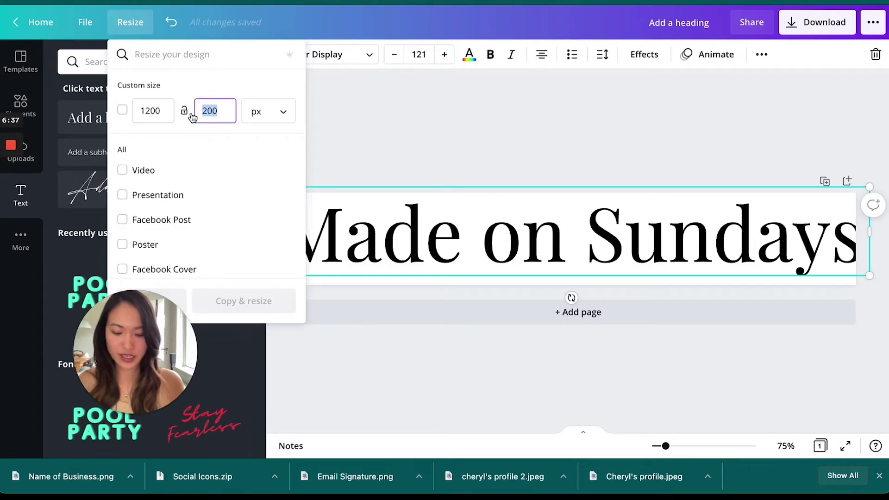
text(180)
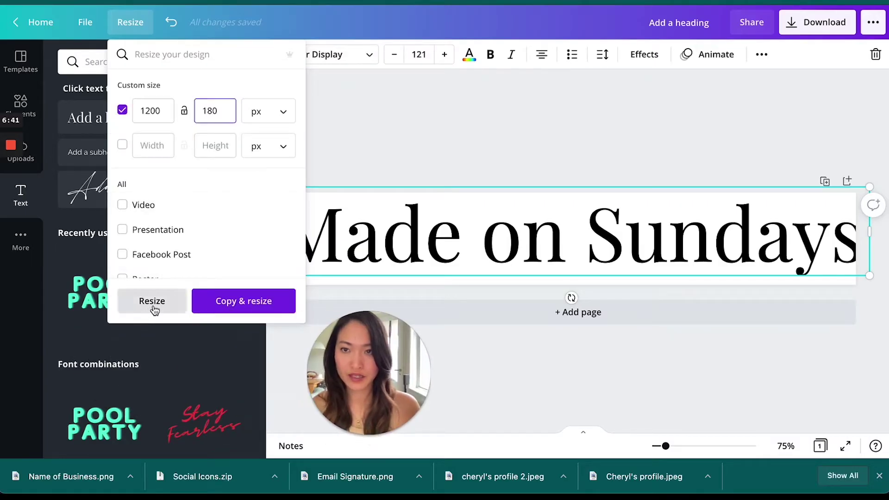
click(148, 306)
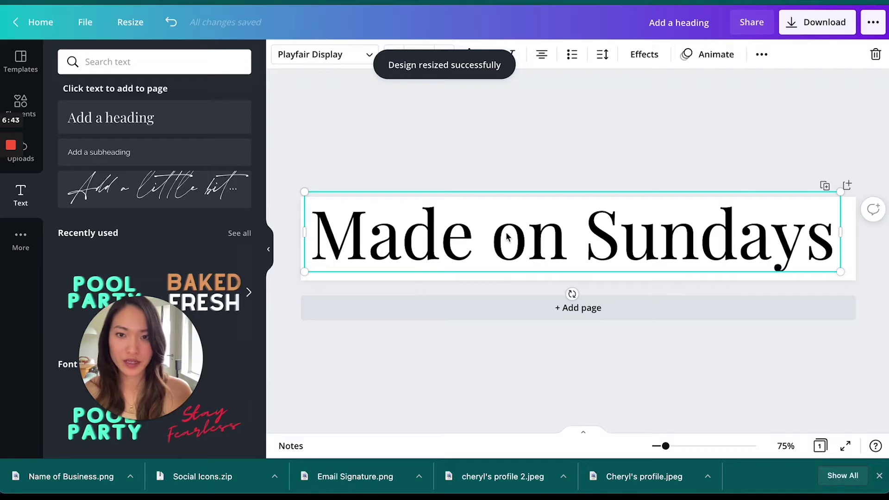
drag(719, 259, 709, 251)
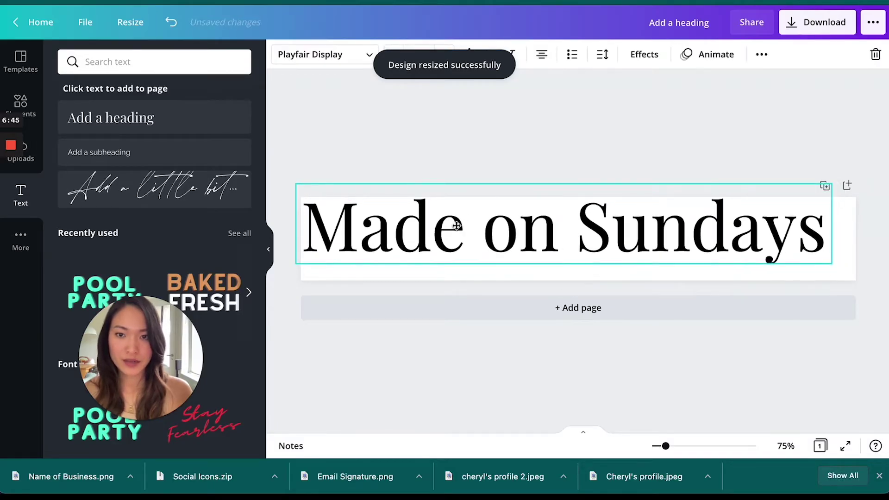
drag(831, 262, 862, 283)
Make a resized copy of the design at 1200 × 160 px.
click(122, 31)
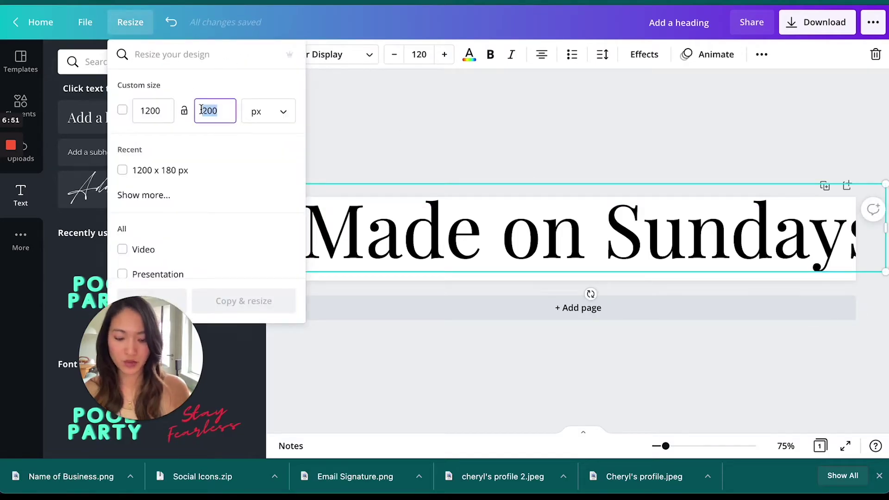
text(160)
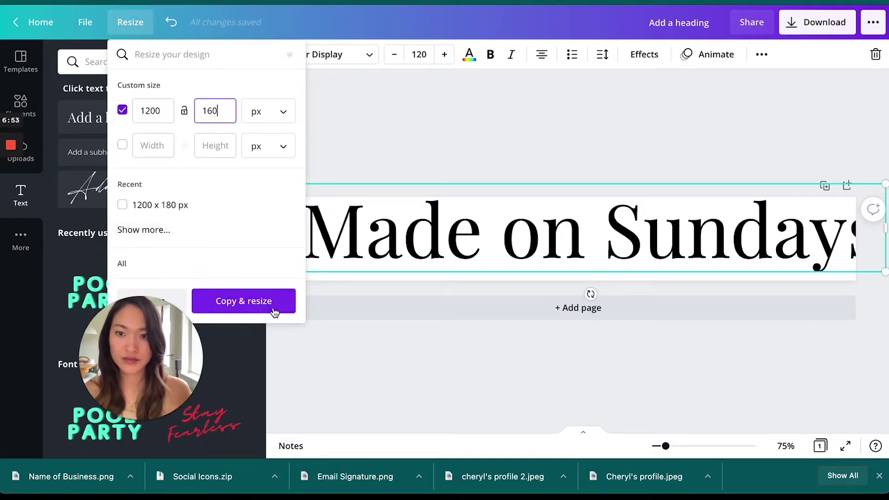
click(273, 309)
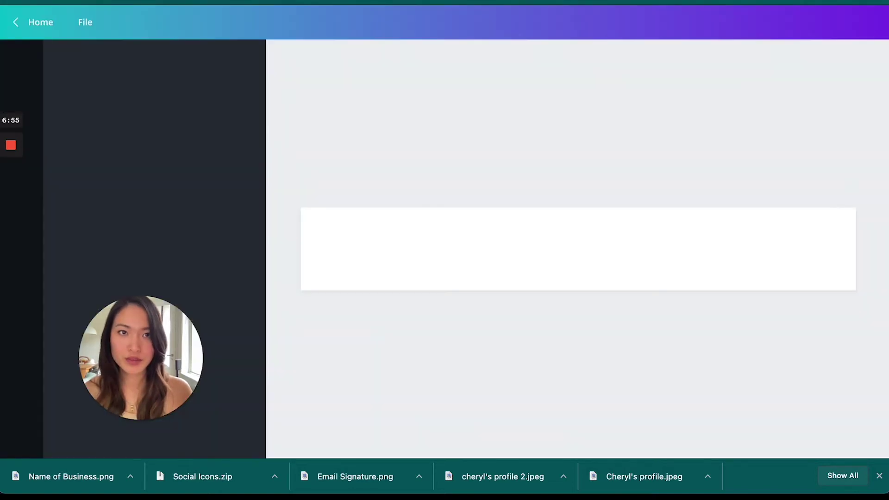
Enlarge the heading in the copied design to font size 115 and position it to span the full canvas width.
click(527, 223)
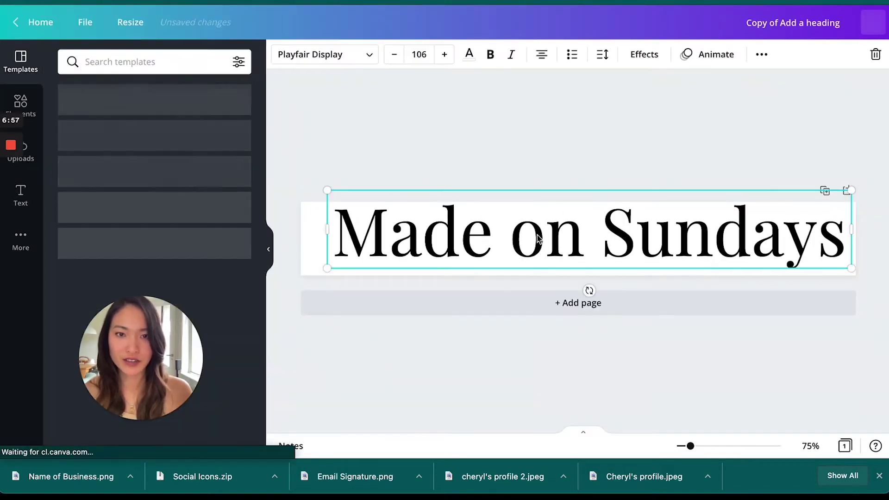
drag(823, 268, 860, 278)
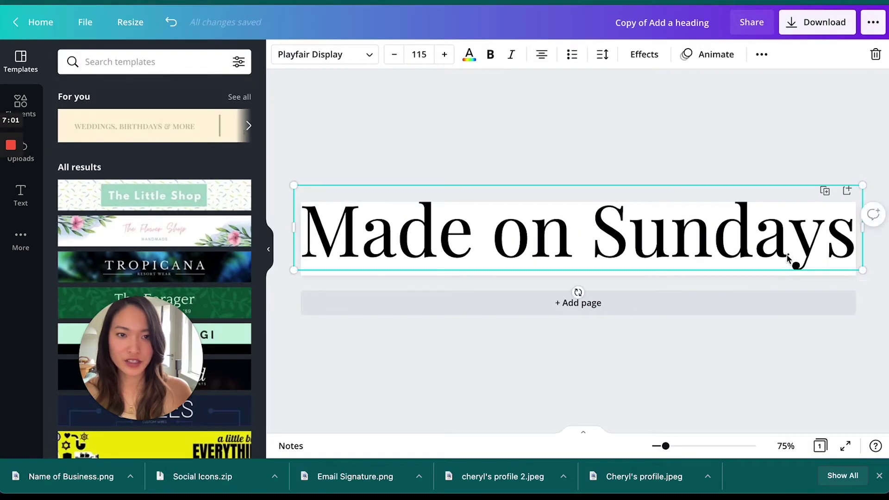
click(662, 167)
drag(748, 245, 748, 247)
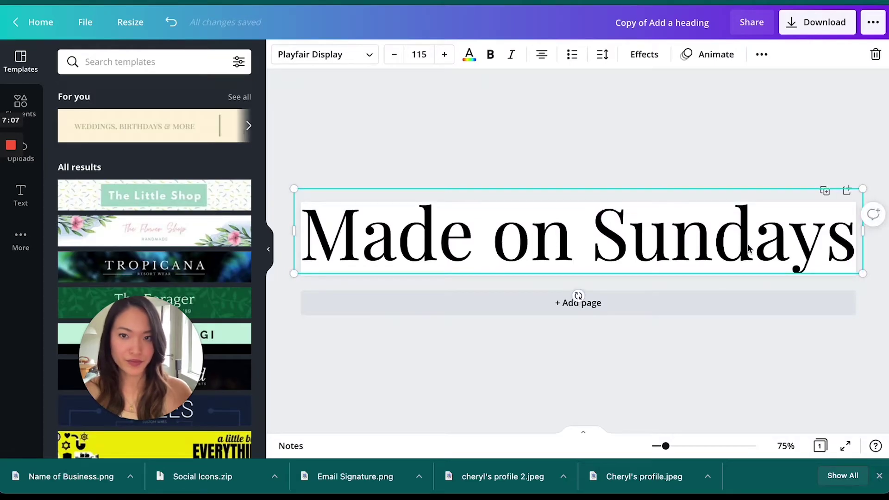
click(595, 132)
click(575, 214)
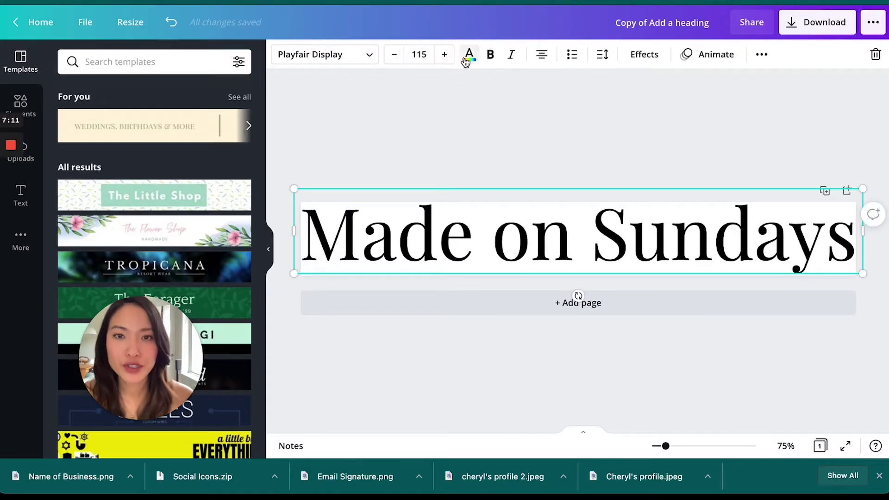
Recolour the "Made on Sundays" heading with the coral colour from the MADE ON SUNDAYS brand palette.
click(469, 55)
click(70, 195)
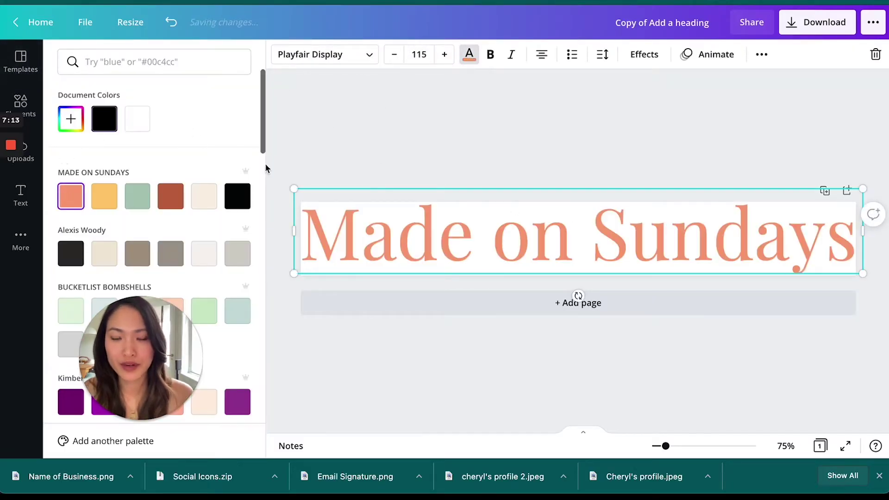
click(469, 54)
click(421, 134)
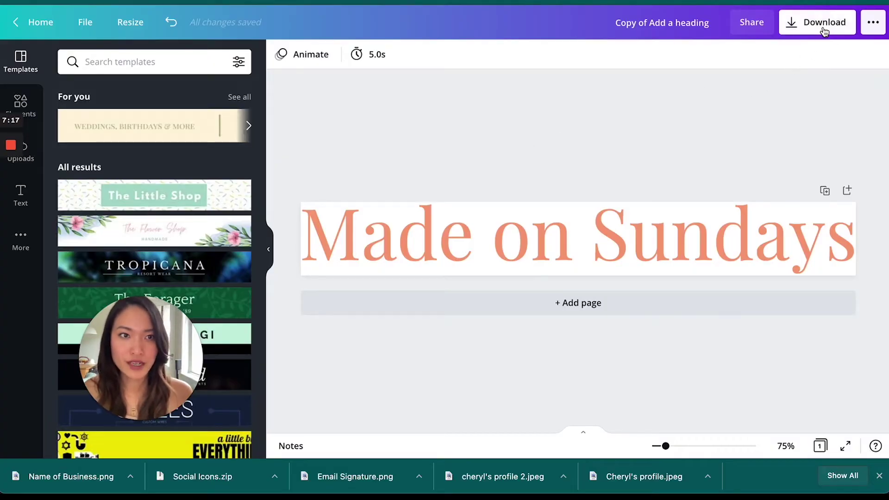
Change the heading's font to Orpheus Pro Regular and align its lettering with the canvas's left edge.
click(409, 203)
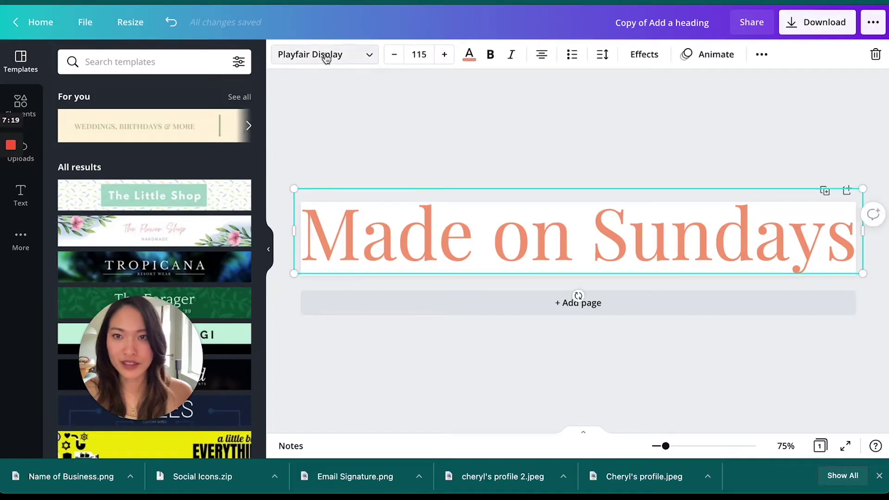
key(ctrl+shift+f)
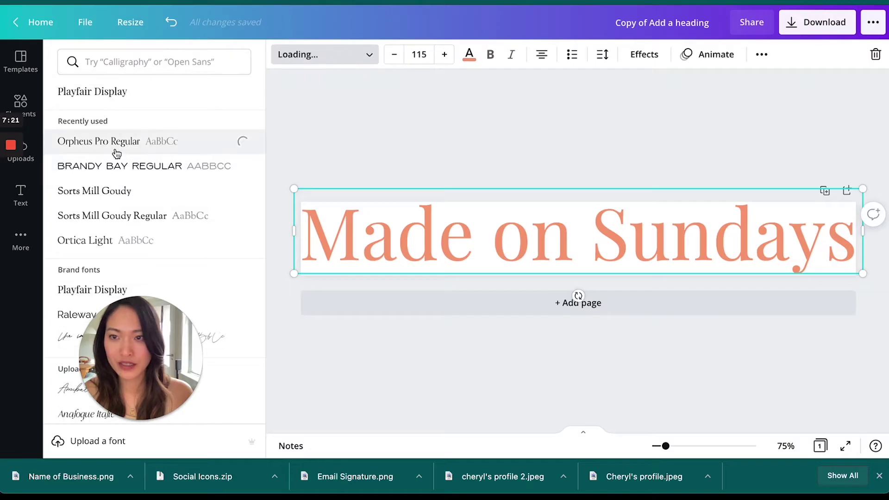
click(478, 217)
drag(459, 237, 439, 235)
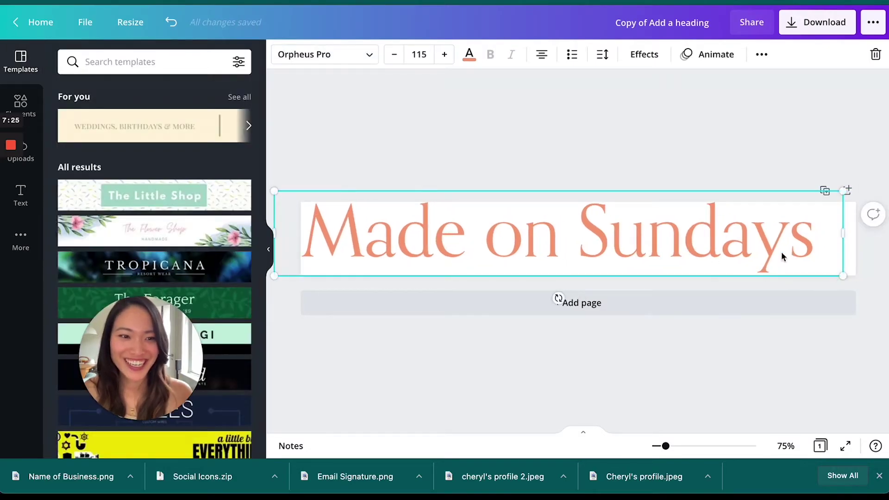
Resize the current design to 1200 × 200 px without making a copy.
click(130, 22)
double_click(209, 108)
text(200)
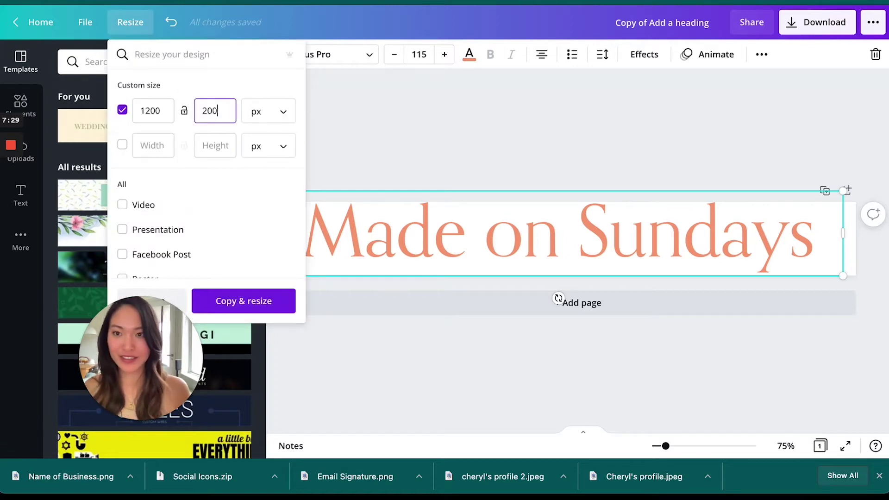
drag(143, 315, 342, 312)
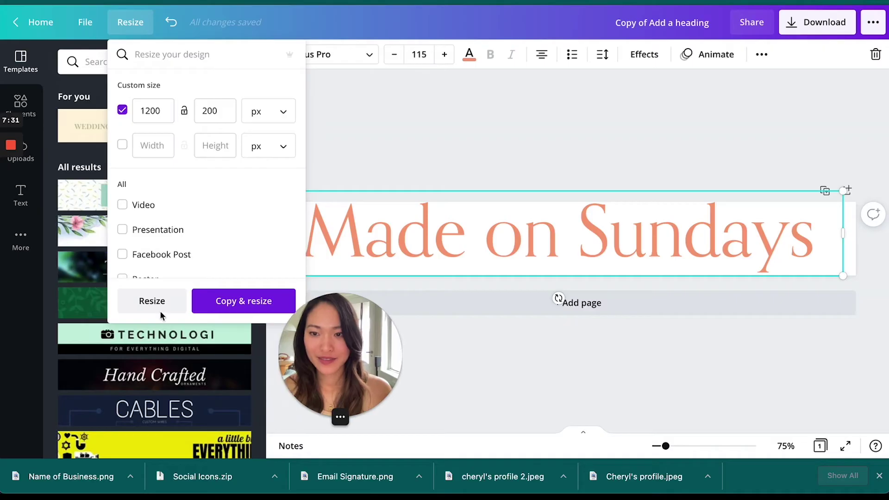
click(158, 302)
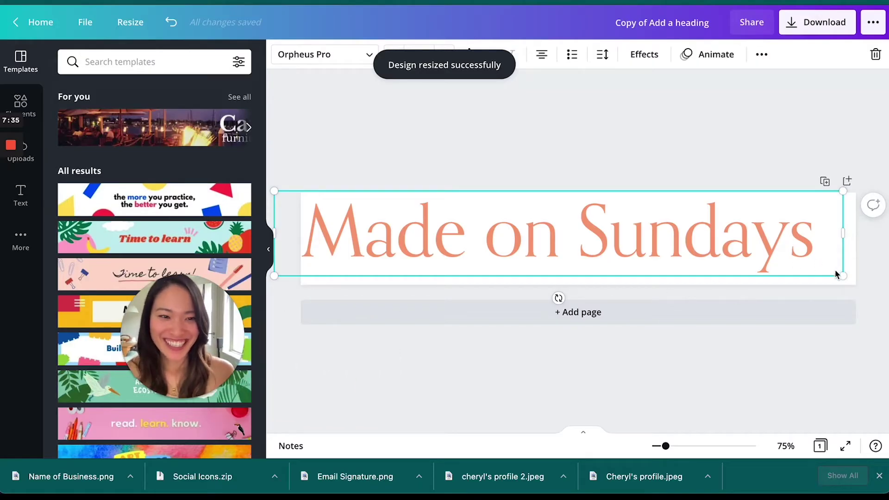
Enlarge the heading to font size 125 and position it so the lettering fills the canvas from edge to edge.
drag(860, 283, 884, 291)
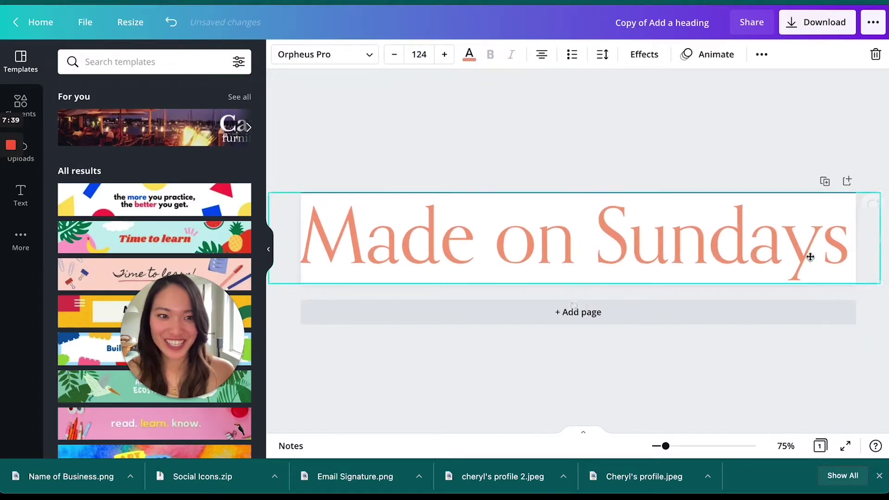
click(676, 153)
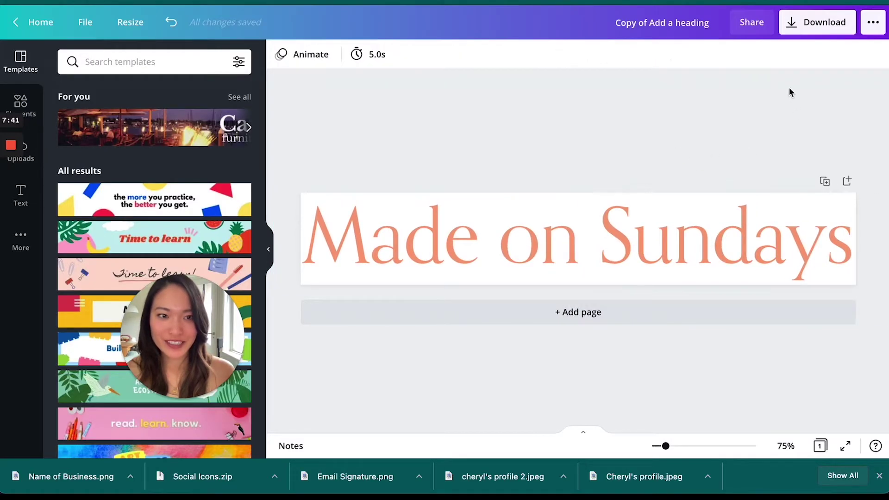
click(421, 242)
drag(273, 190, 268, 189)
mouse_move(611, 268)
mouse_down()
mouse_move(620, 267)
mouse_move(612, 265)
mouse_up()
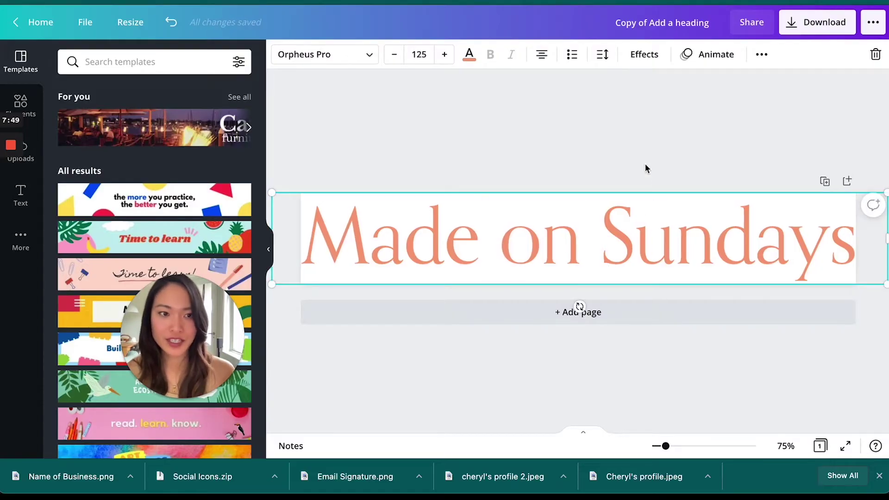
click(652, 140)
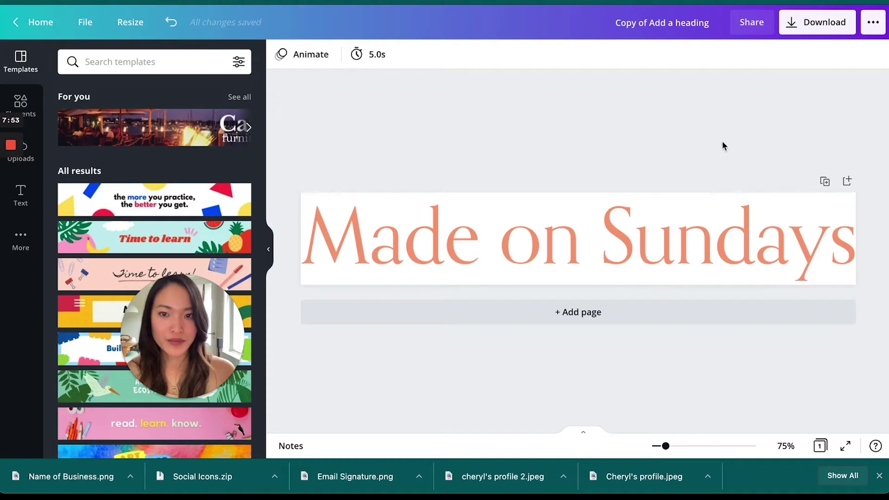
Start a PNG download of the banner with a transparent background and cancel saving the file.
click(816, 27)
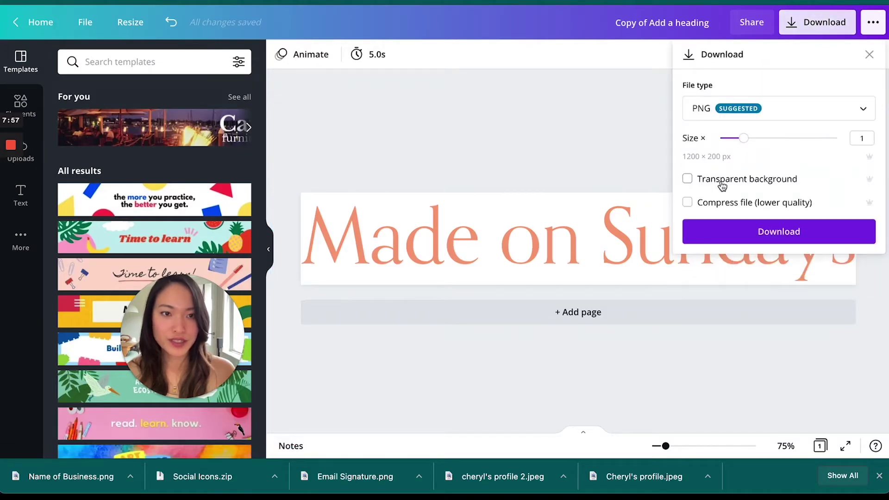
click(788, 238)
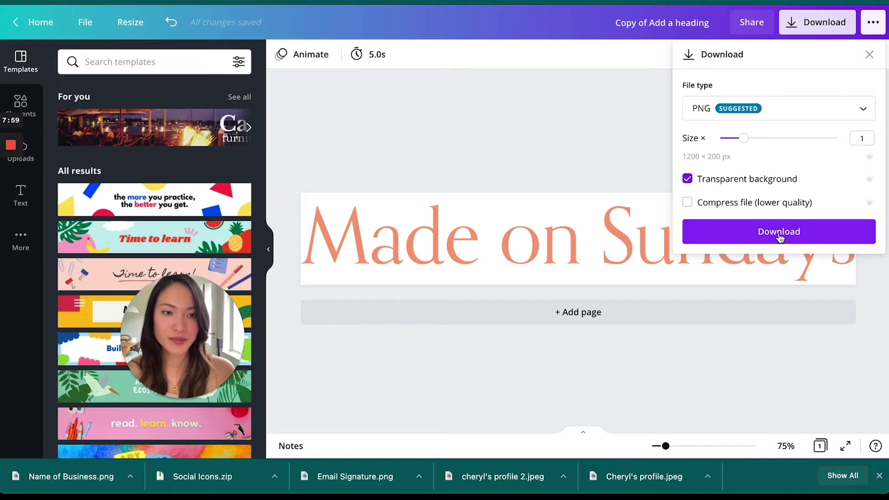
click(780, 237)
click(498, 216)
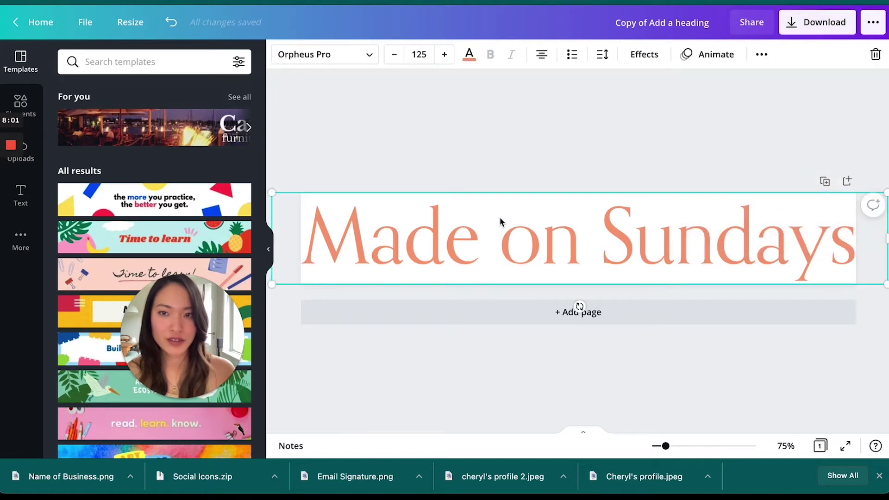
click(826, 34)
click(757, 180)
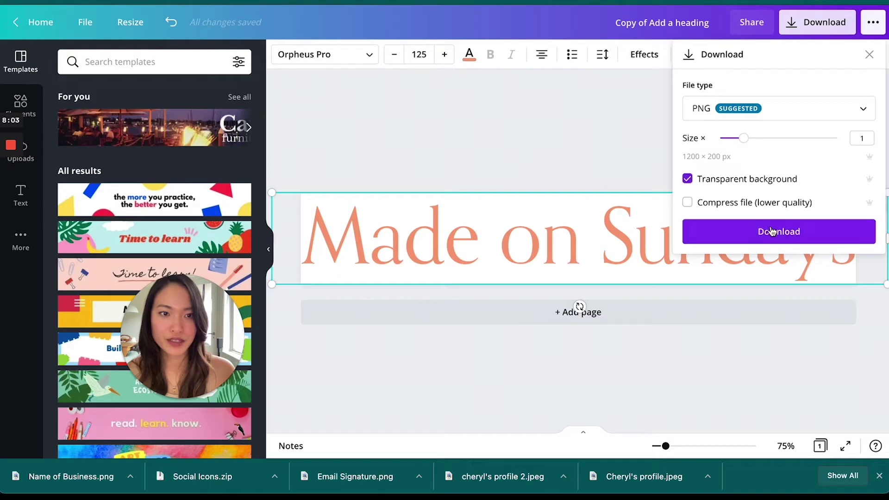
click(768, 237)
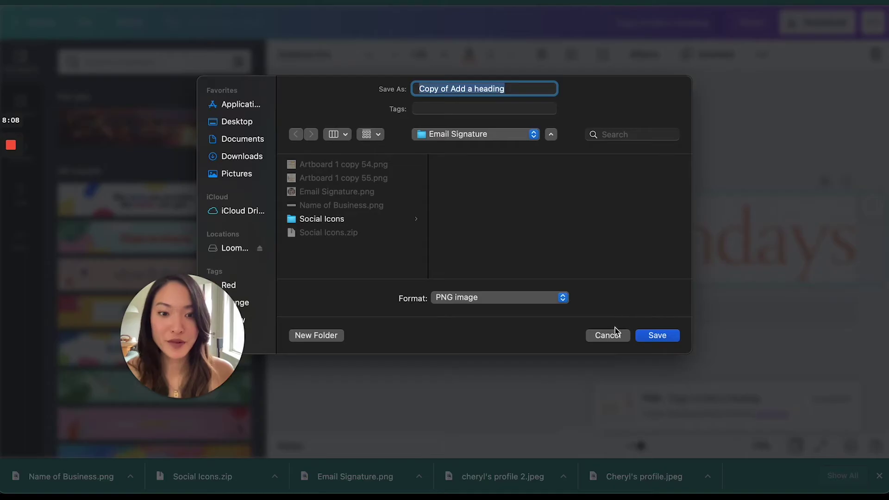
click(608, 335)
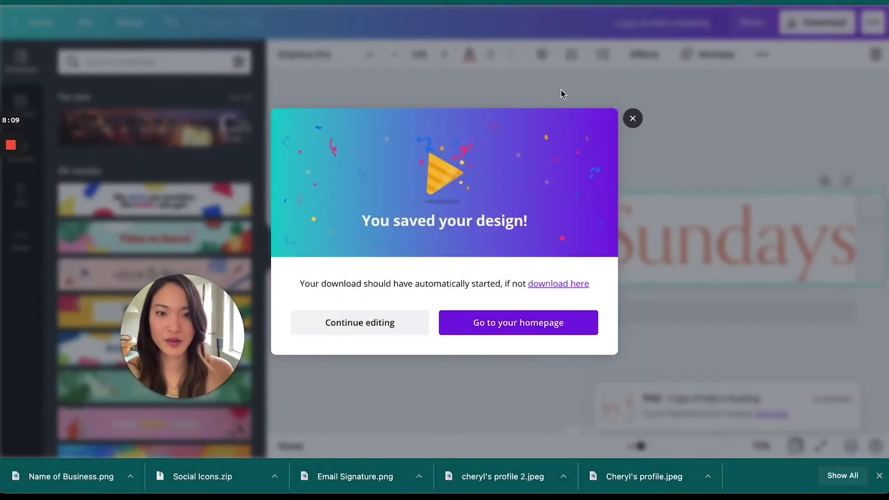
click(633, 118)
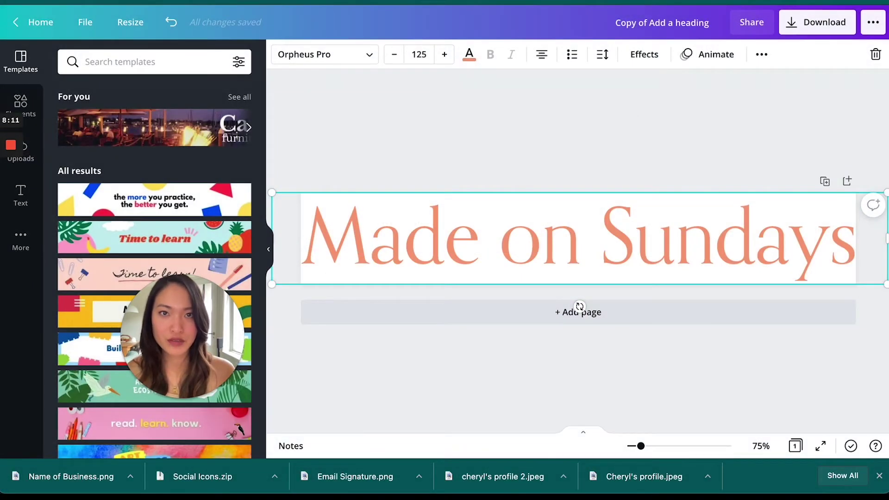
Close the finished banner design and the original "Add a heading" design it was copied from.
key(super+w)
key(super+w)
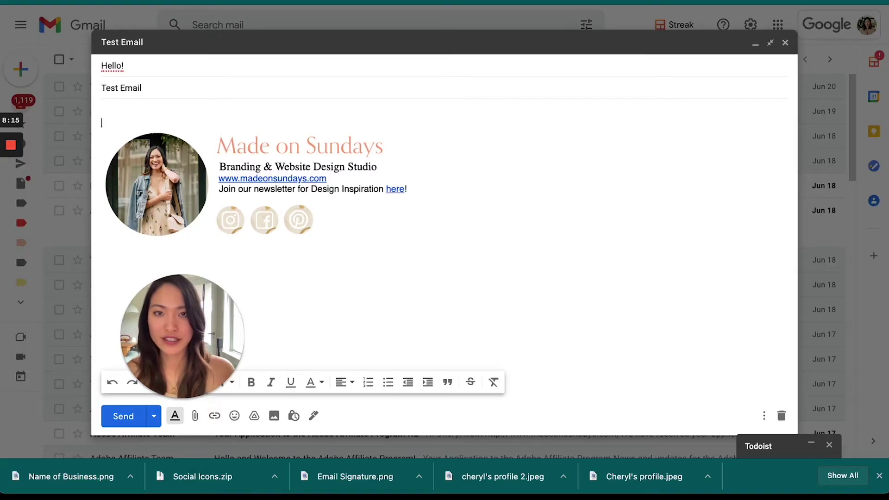
key(super+Tab)
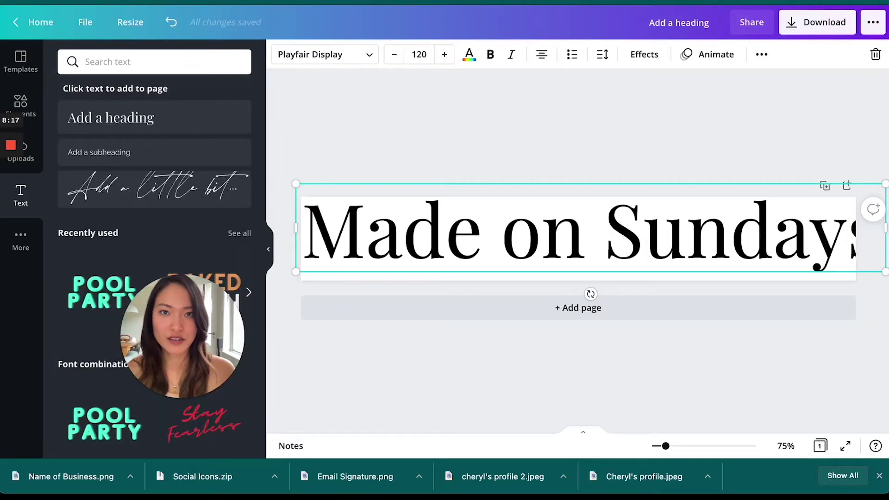
key(super+w)
Create a new blank design with a custom size of 500 × 500 px.
double_click(719, 94)
text(500)
key(Tab)
text(500)
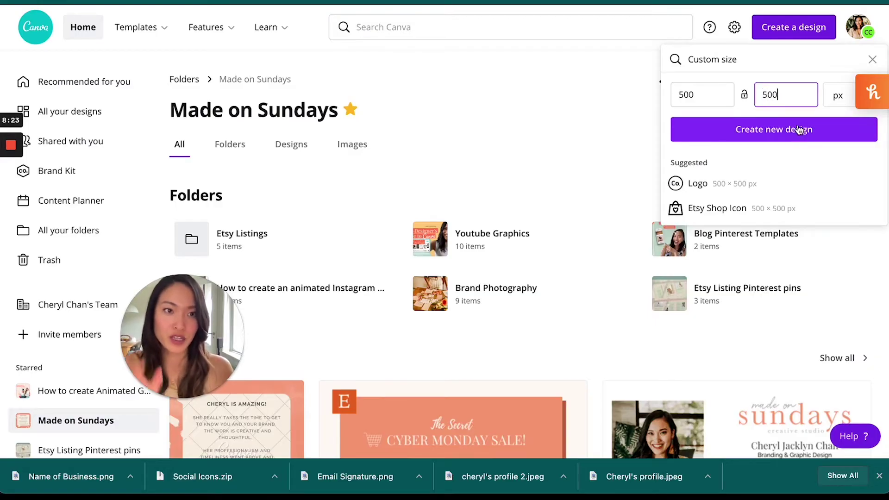
click(797, 134)
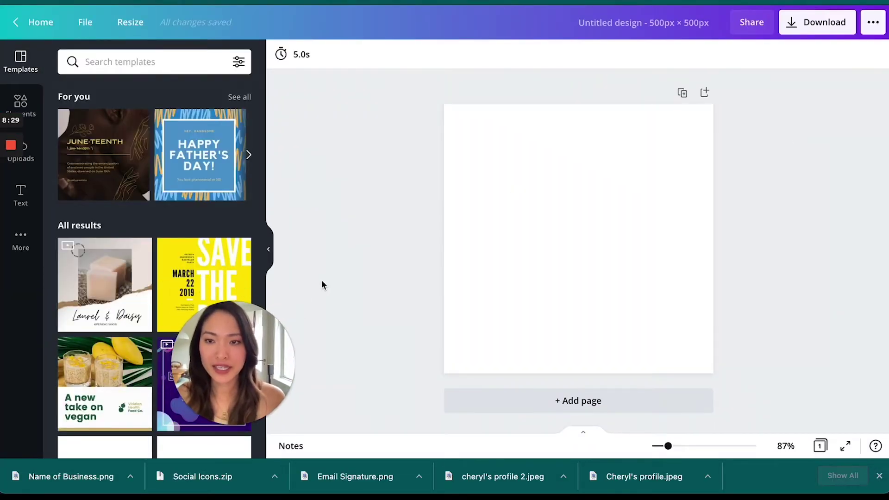
Add the recently used circular frame and enlarge it to fill the whole square canvas.
click(38, 120)
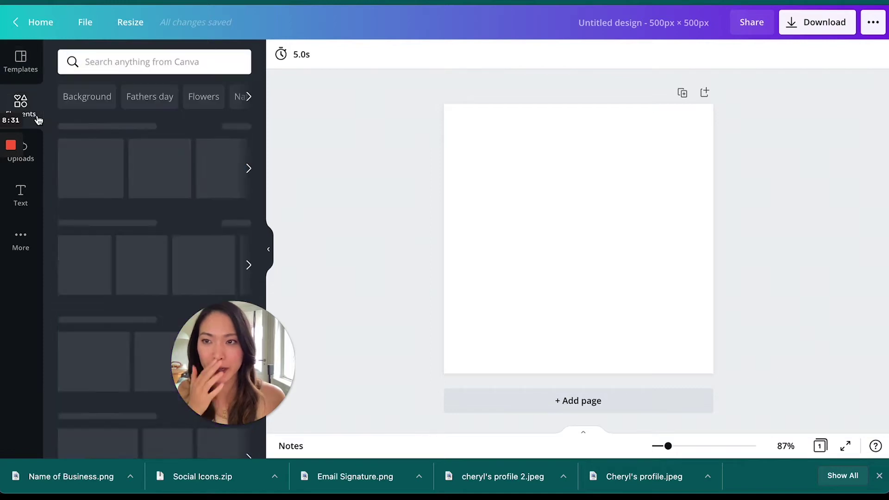
click(90, 173)
drag(577, 192, 536, 158)
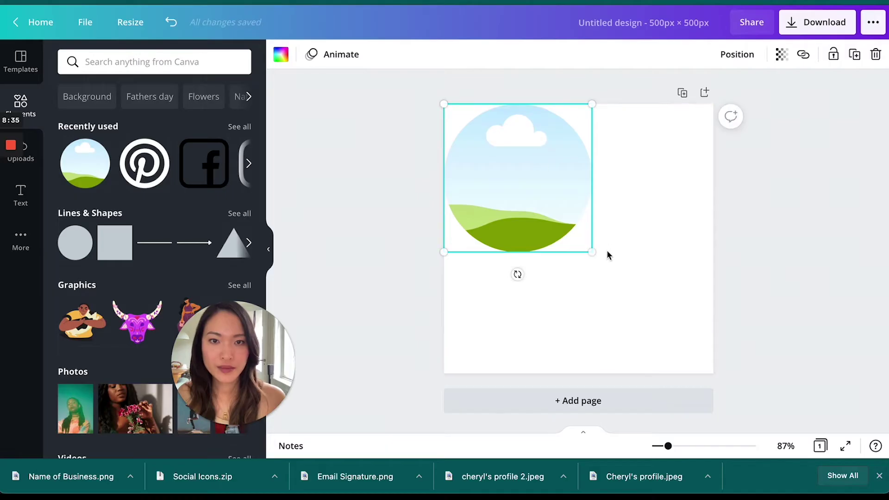
drag(594, 253, 716, 374)
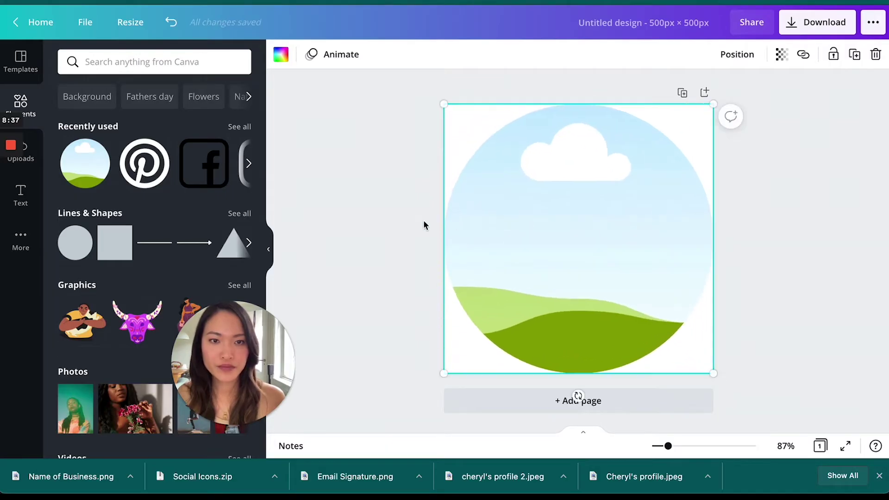
click(411, 218)
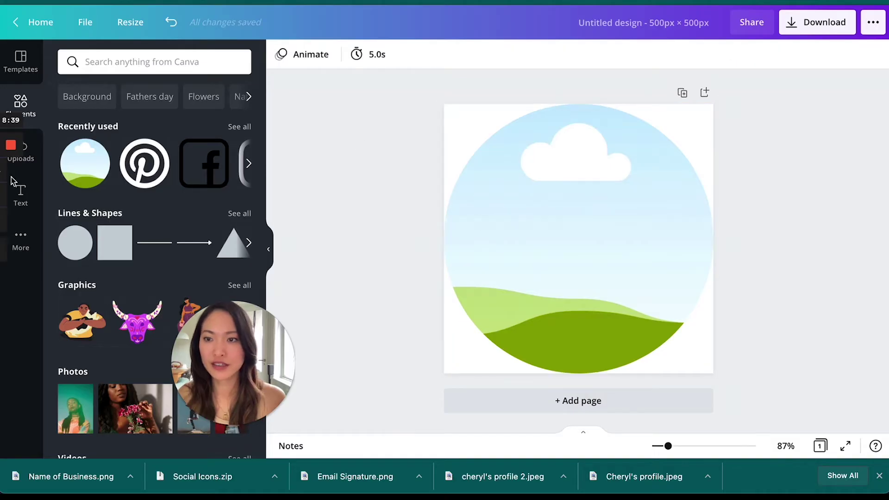
Fill the circular frame with the uploaded cream, ochre and orange abstract brushstroke pattern.
click(21, 153)
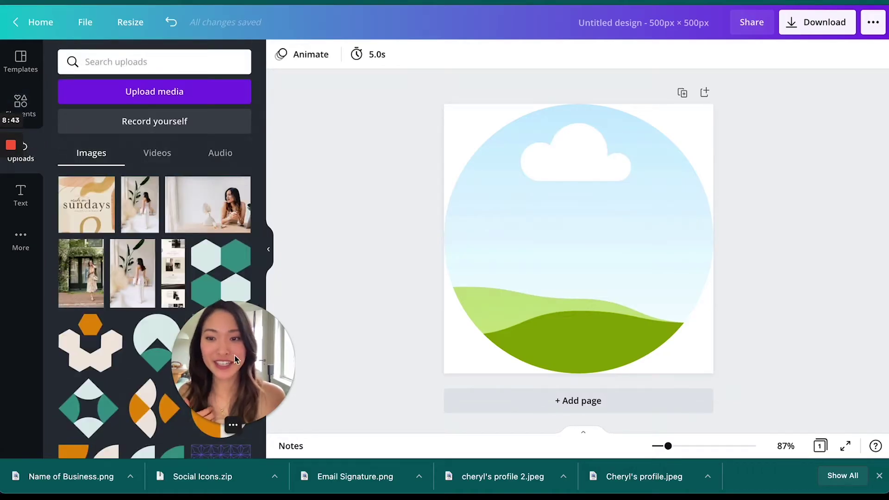
scroll(193, 300, down, 3)
scroll(193, 299, down, 10)
scroll(192, 296, up, 10)
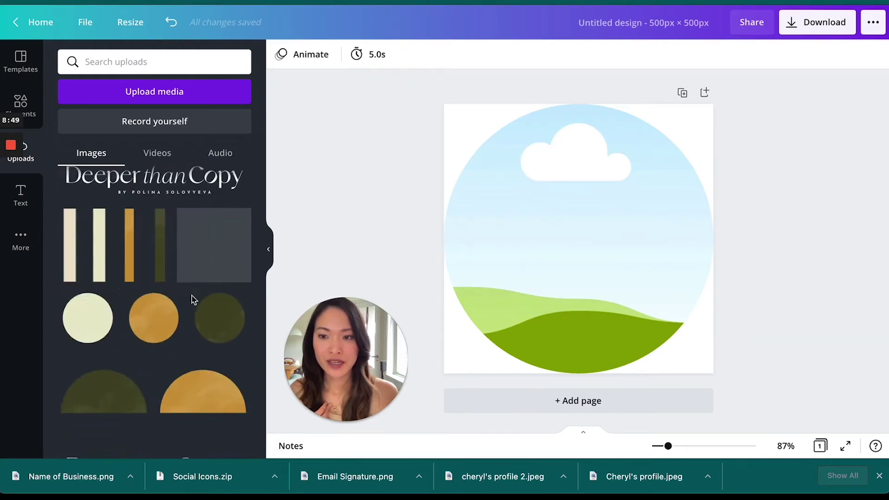
scroll(192, 295, down, 10)
scroll(193, 295, down, 10)
scroll(194, 300, down, 4)
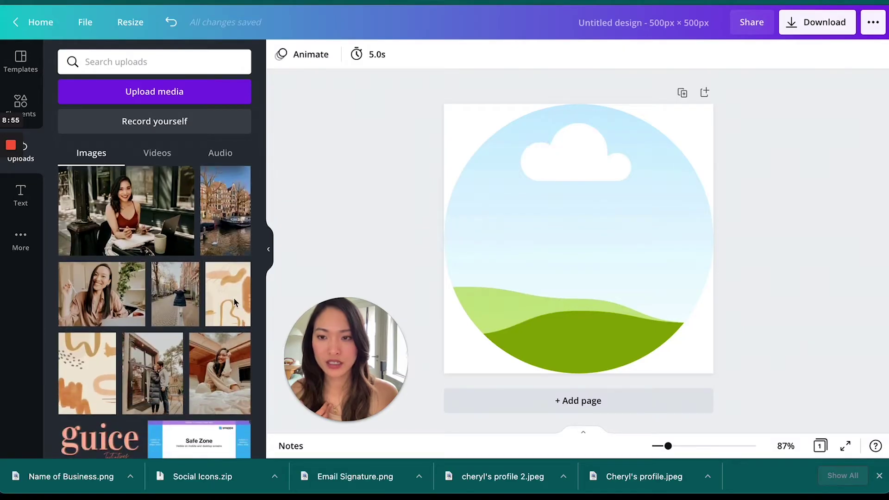
drag(233, 301, 601, 279)
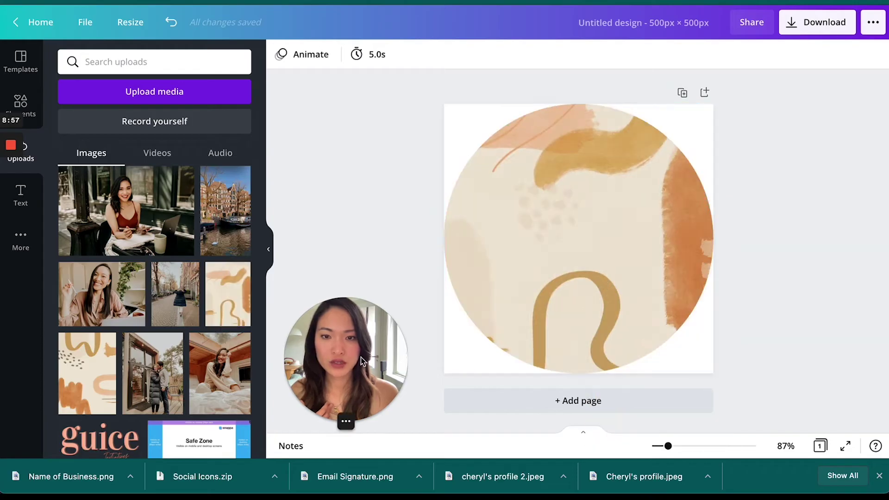
Enlarge the pattern inside the circular frame and reposition it so mostly the plain beige area fills the circle.
drag(362, 361, 160, 356)
click(268, 253)
click(479, 246)
double_click(479, 246)
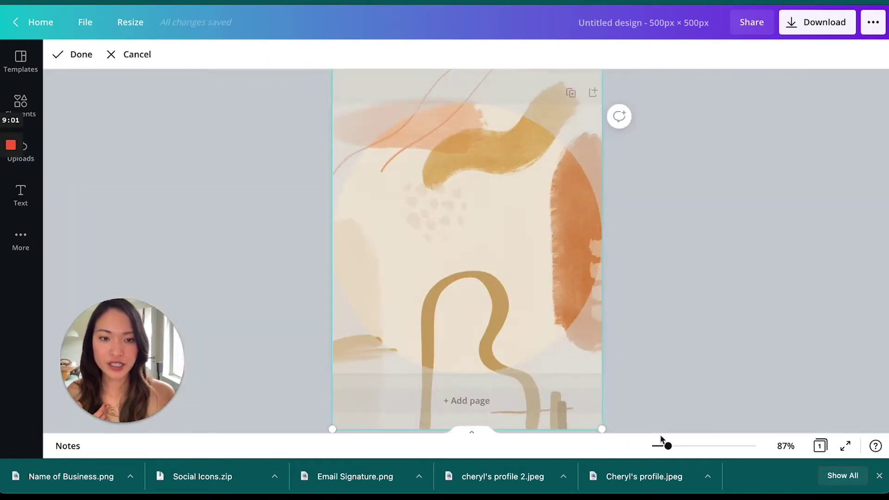
drag(668, 446, 661, 446)
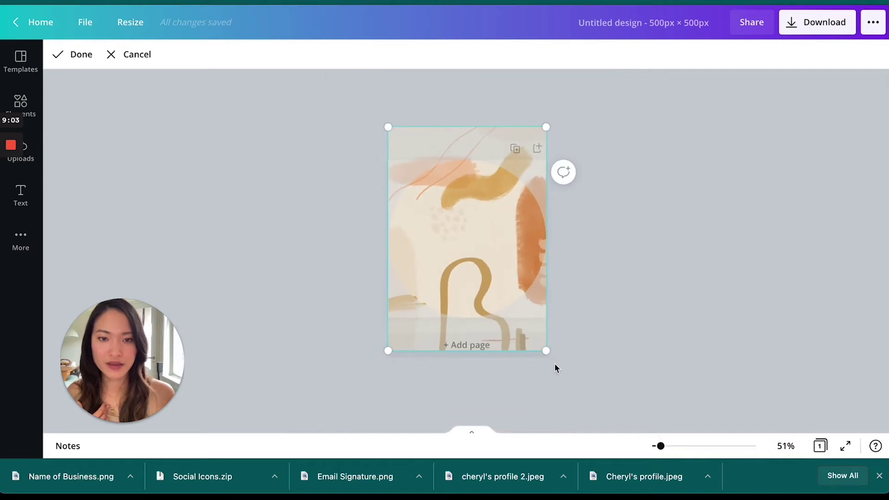
drag(549, 357, 719, 461)
drag(551, 347, 530, 282)
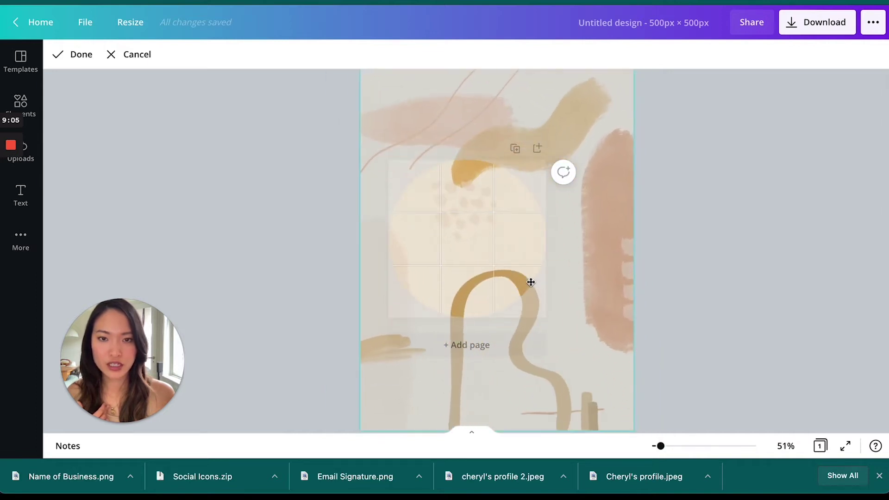
scroll(643, 413, down, 3)
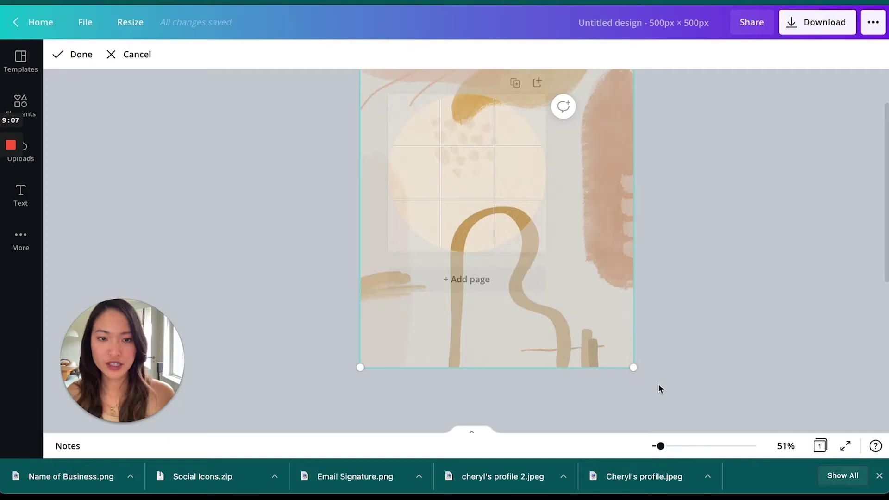
drag(645, 377, 709, 420)
drag(573, 353, 565, 320)
click(724, 253)
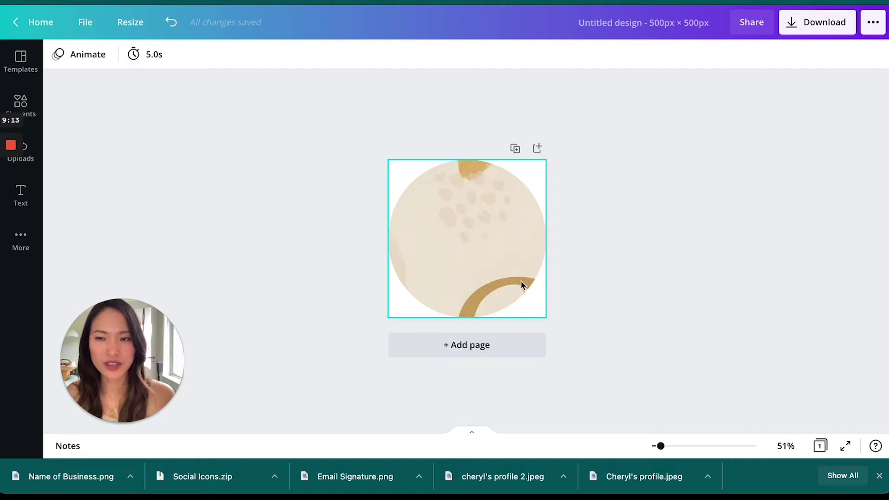
Search the elements for "instagram" and add the free bold-outlined Instagram logo to the design.
click(24, 108)
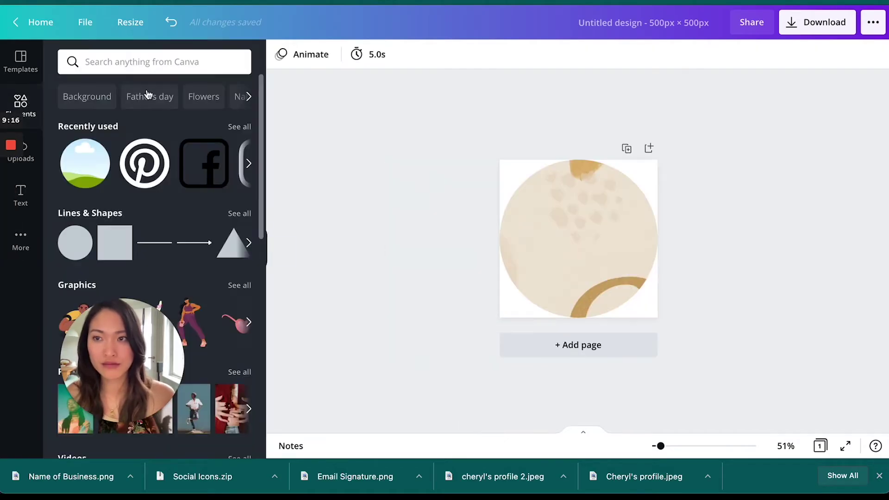
click(150, 63)
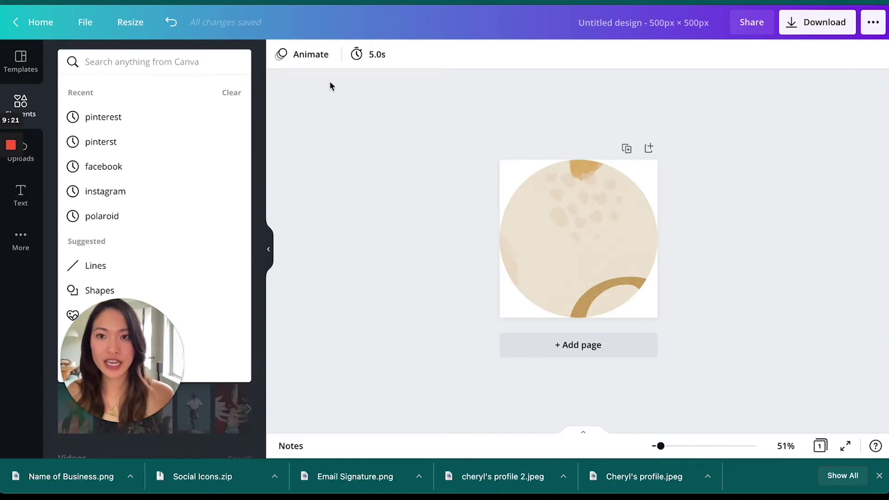
click(338, 96)
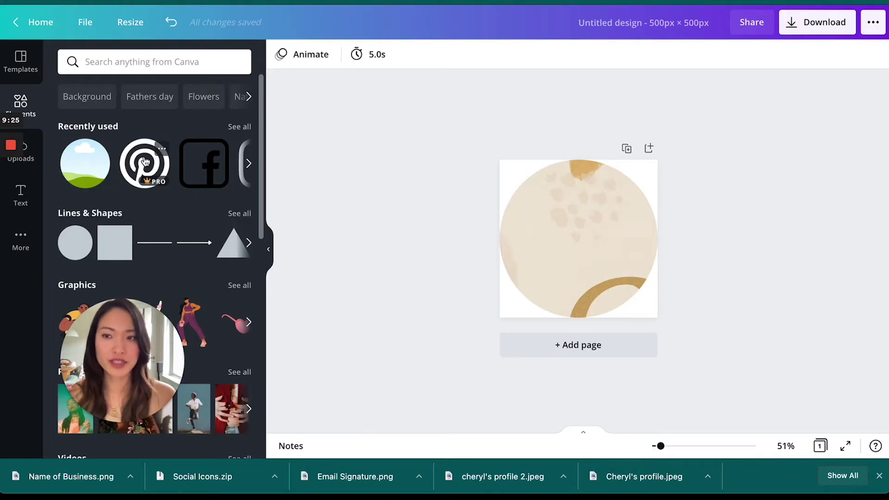
click(119, 63)
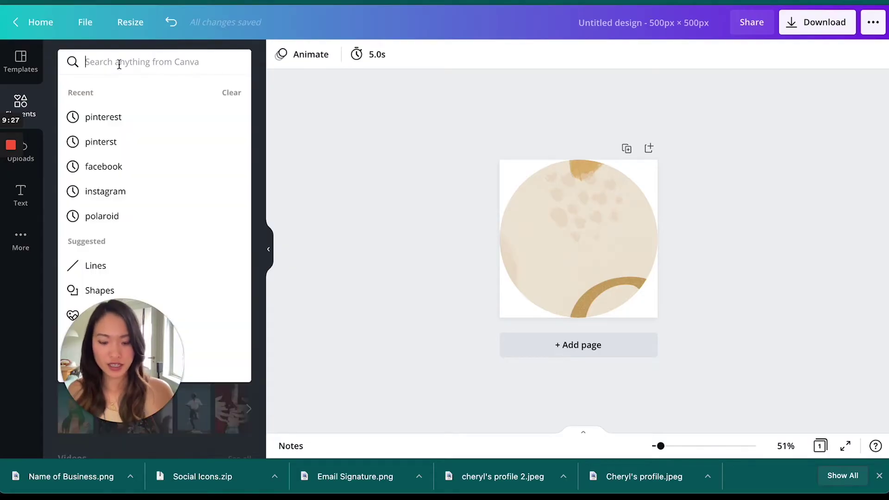
text(instagram)
key(Return)
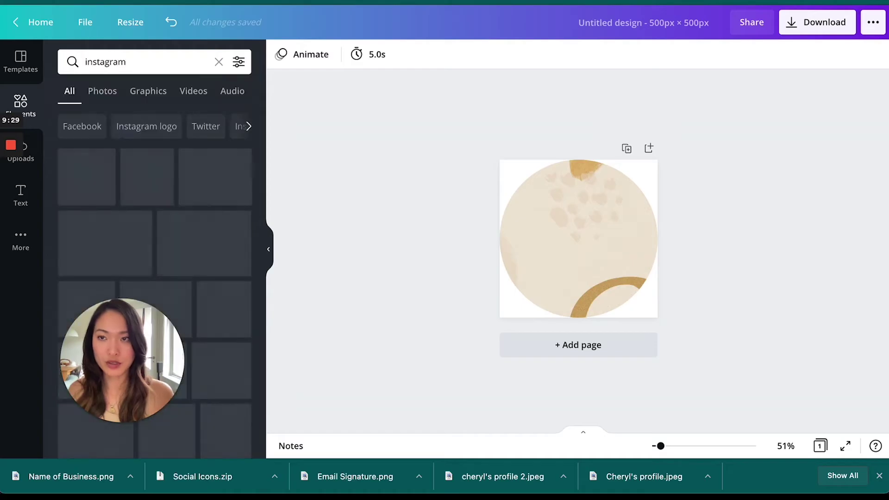
scroll(185, 198, down, 1)
scroll(185, 198, down, 1)
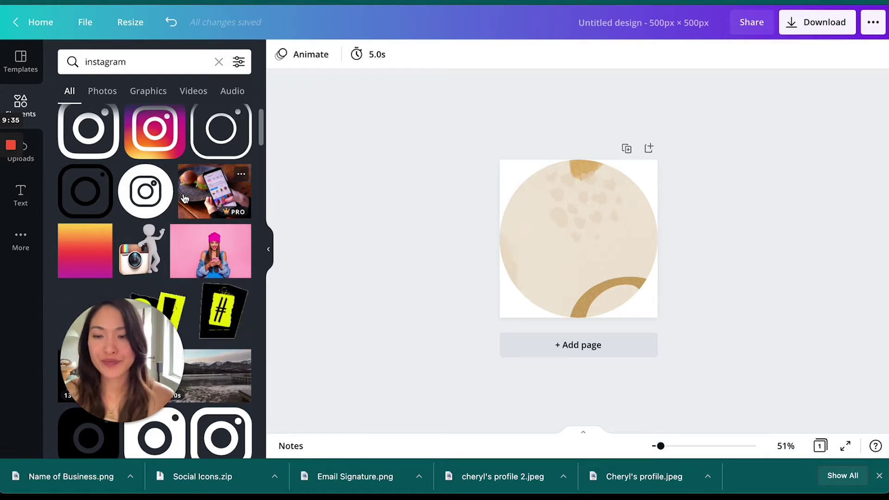
scroll(184, 198, up, 1)
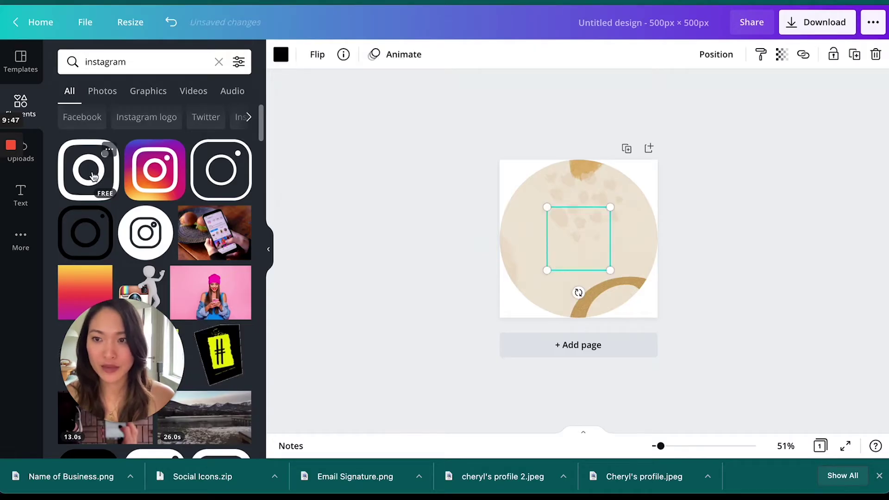
click(89, 177)
Enlarge the Instagram logo to occupy most of the circle and recolour it white.
drag(608, 270, 629, 291)
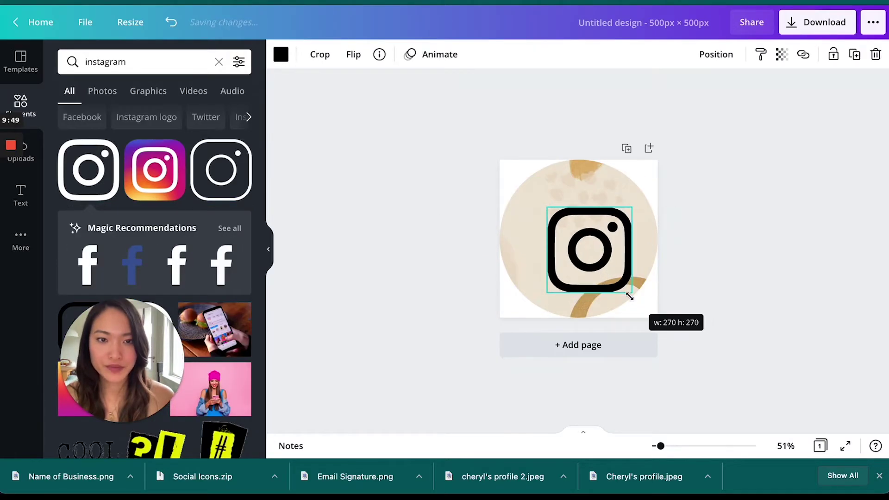
drag(547, 207, 516, 190)
click(281, 55)
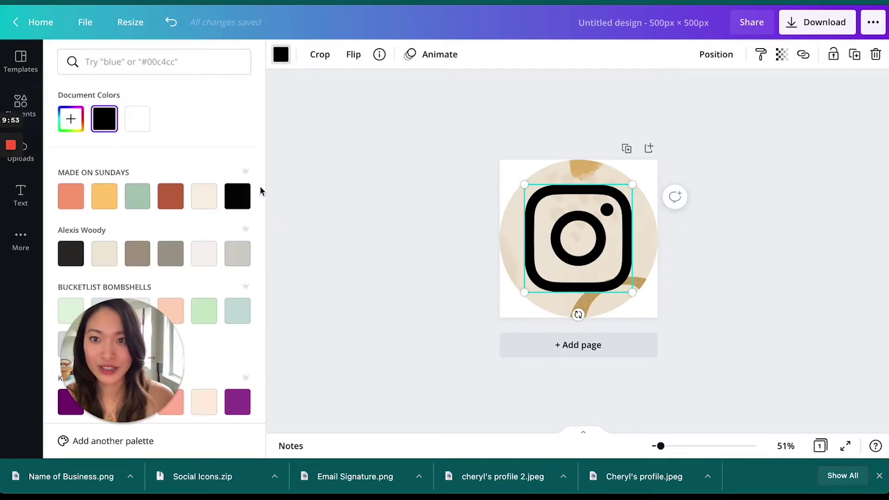
click(135, 122)
drag(521, 185, 530, 191)
Align the Instagram logo to the center and middle of the page.
click(704, 59)
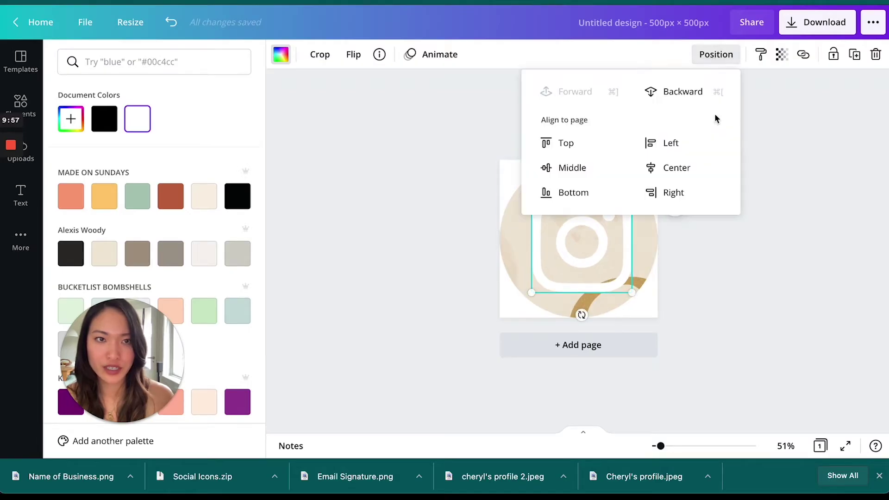
click(670, 169)
click(584, 171)
click(766, 267)
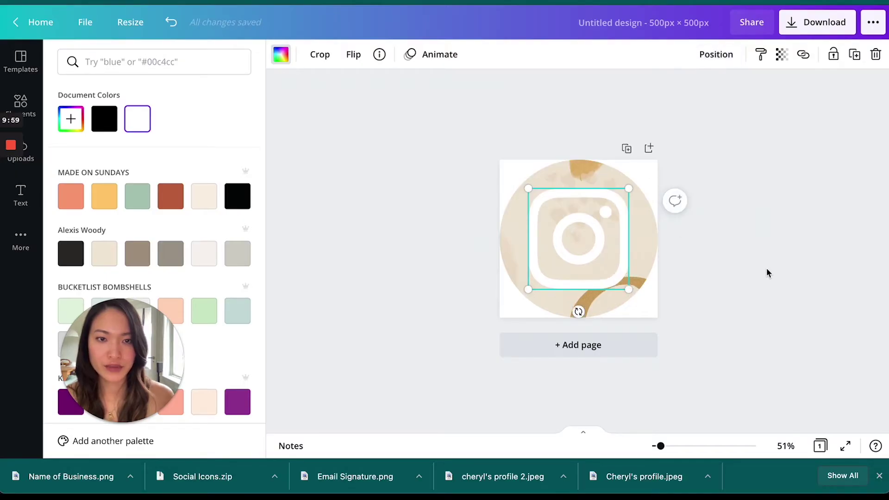
Duplicate the Instagram icon page and delete the Instagram logo from the copy.
click(765, 268)
click(765, 277)
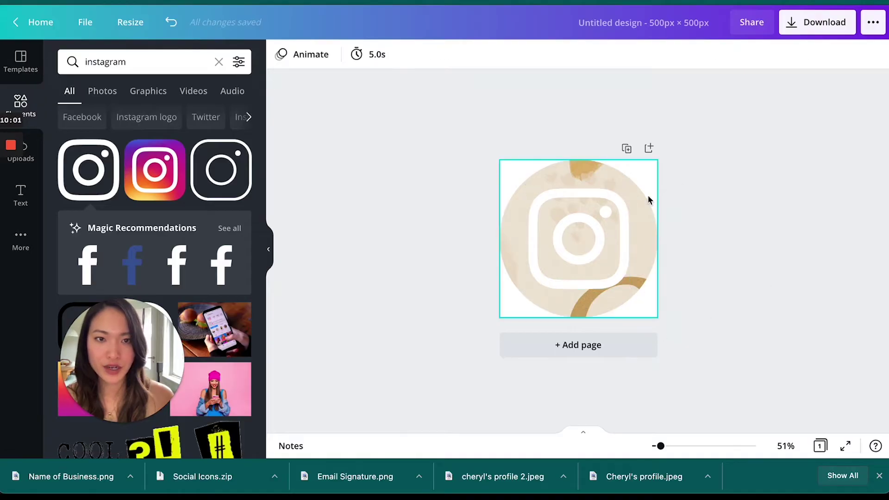
click(626, 149)
click(618, 268)
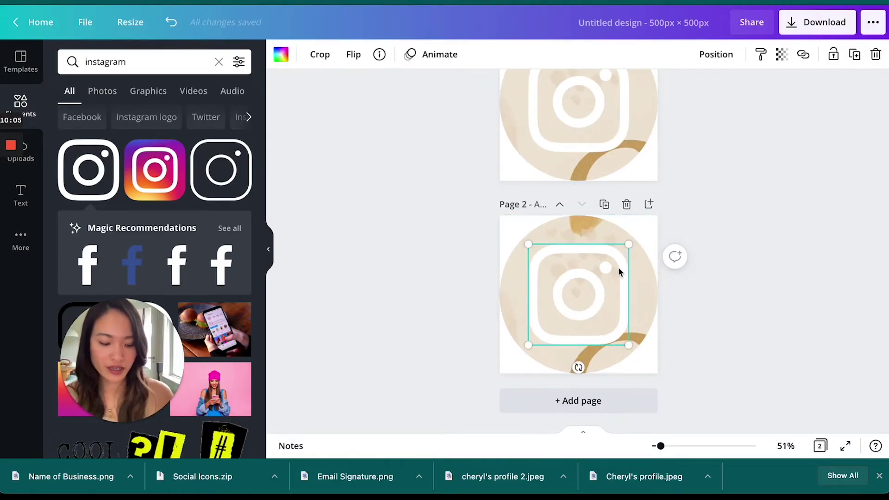
key(Delete)
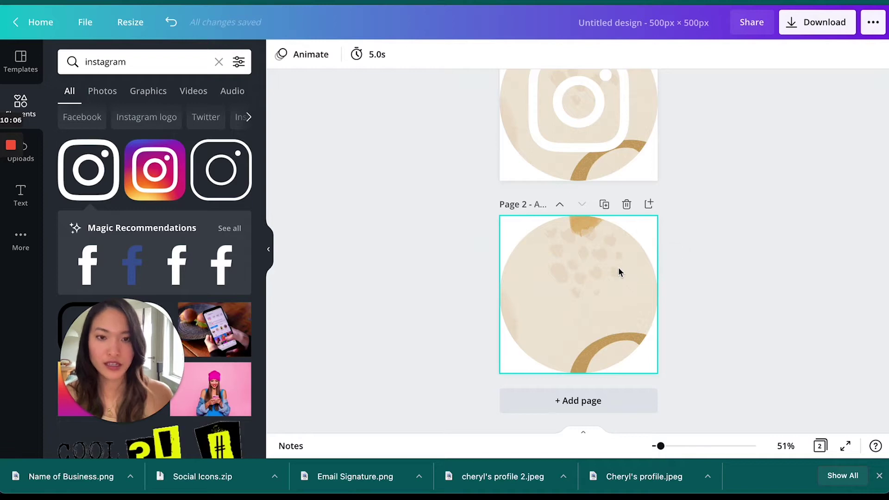
Search the elements for "facebook" and add the black square-outlined Facebook logo to the second page.
double_click(135, 63)
text(facebook)
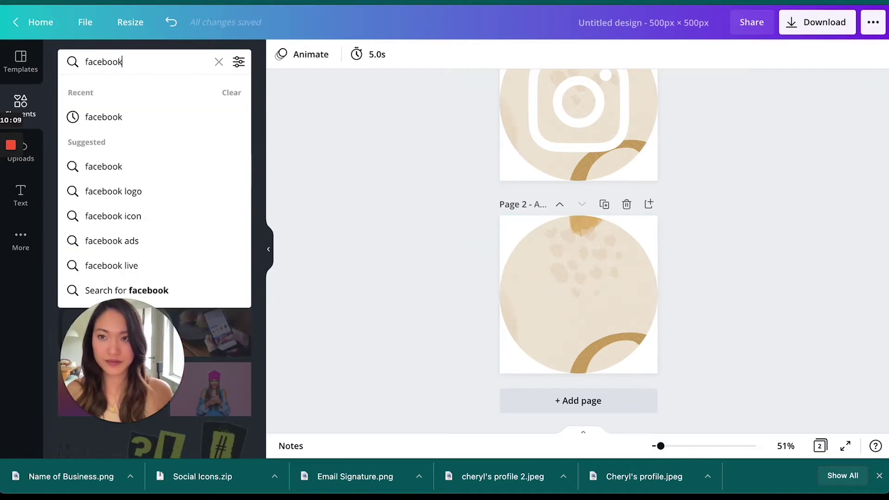
key(Return)
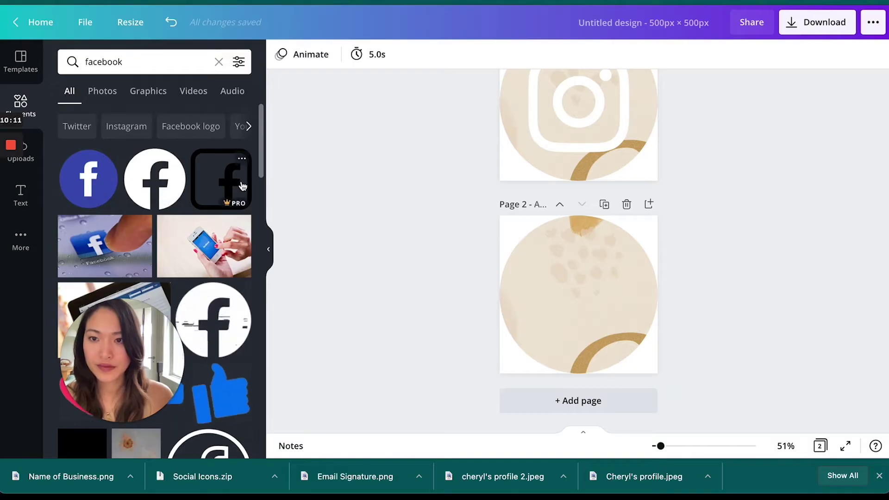
click(235, 192)
Enlarge the Facebook logo to fill most of the circle and recolour it white.
drag(610, 326, 638, 353)
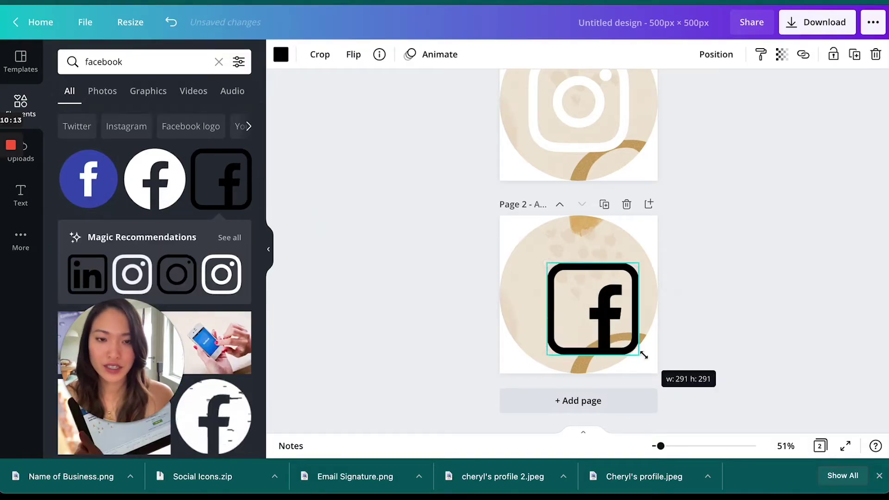
drag(546, 263, 534, 250)
click(280, 55)
click(137, 119)
scroll(577, 164, up, 1)
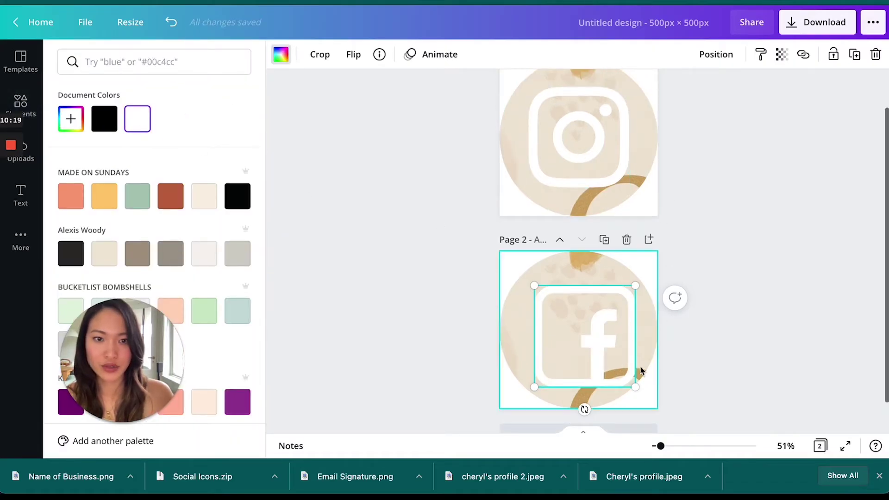
drag(634, 386, 626, 378)
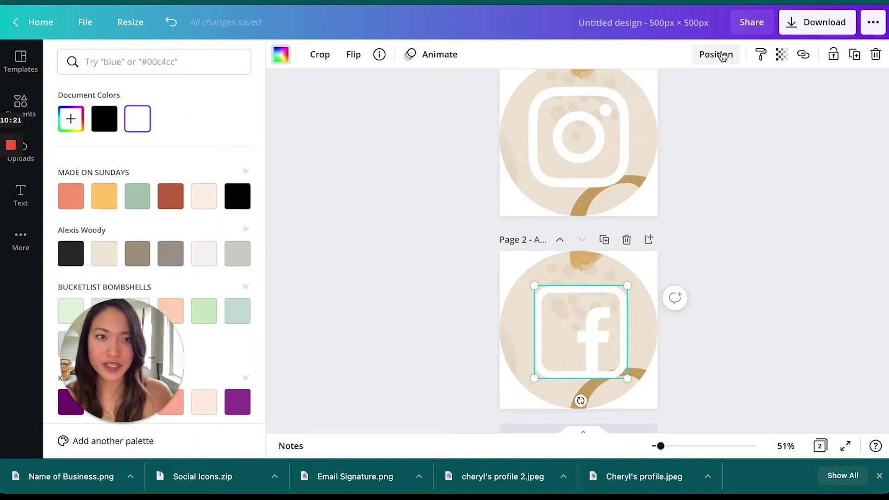
Align the Facebook logo to the center and middle of the page.
click(716, 54)
click(675, 167)
click(572, 167)
click(718, 248)
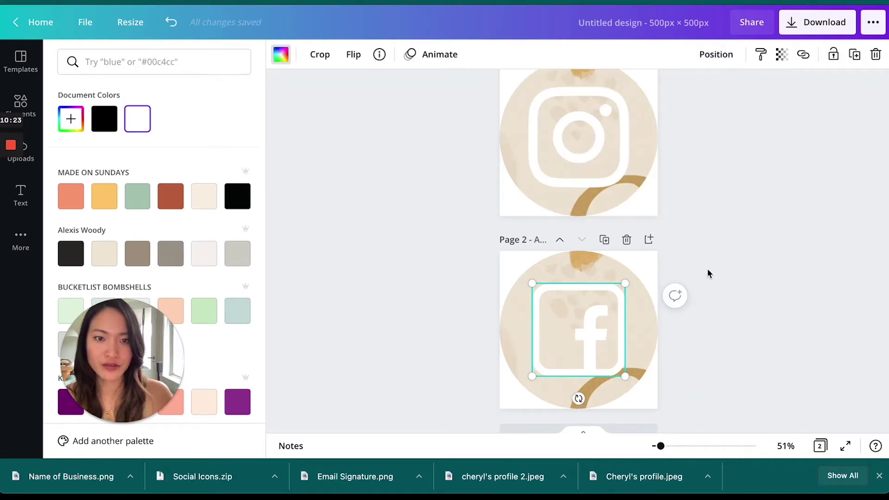
click(775, 334)
click(732, 348)
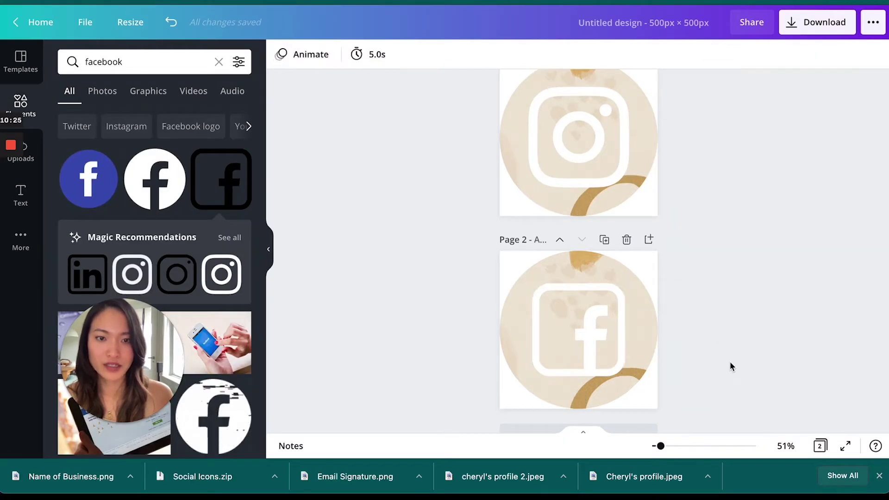
Duplicate the Facebook icon page and delete the Facebook logo from the copy.
scroll(736, 348, down, 1)
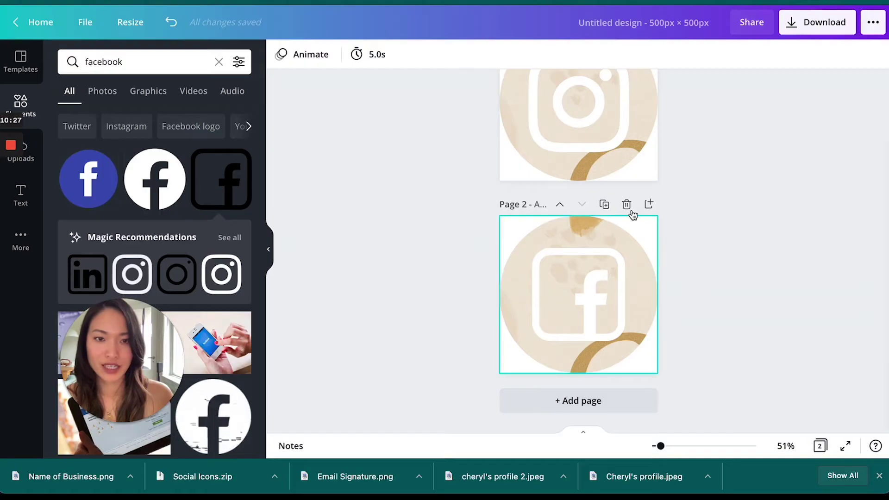
click(604, 204)
click(607, 298)
key(Delete)
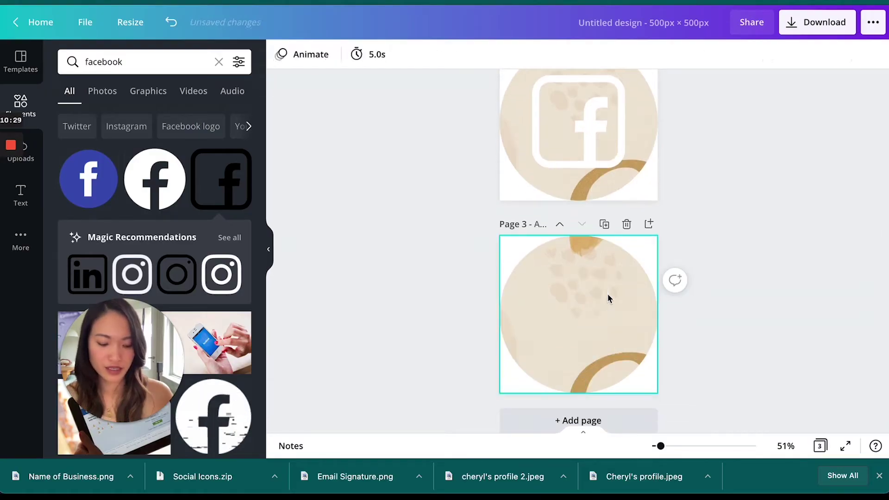
Search the elements for "pinterest" and add the round-outlined Pinterest logo to the third page.
click(74, 62)
text(pinterest)
key(Return)
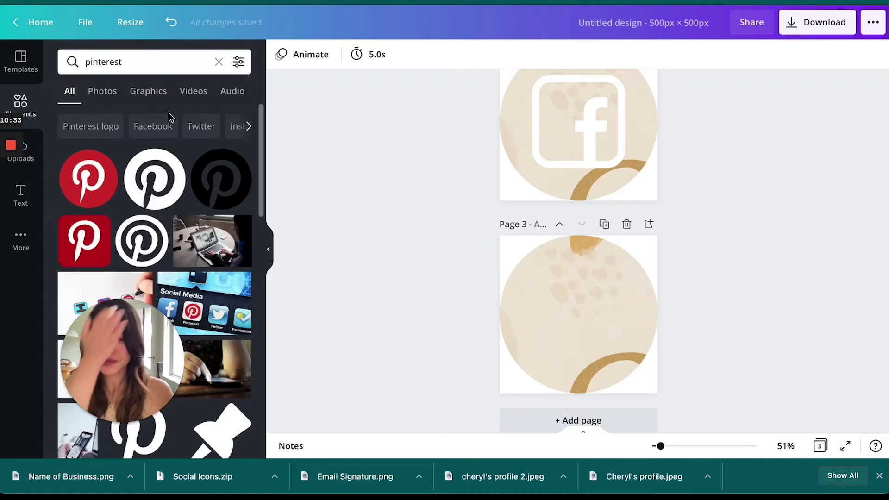
click(144, 236)
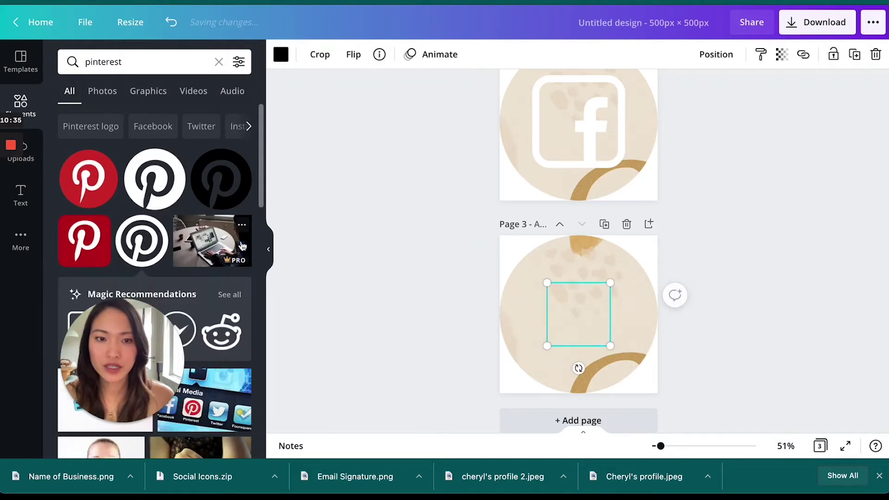
Recolour the Pinterest logo white and enlarge it to fill most of the circle.
click(268, 249)
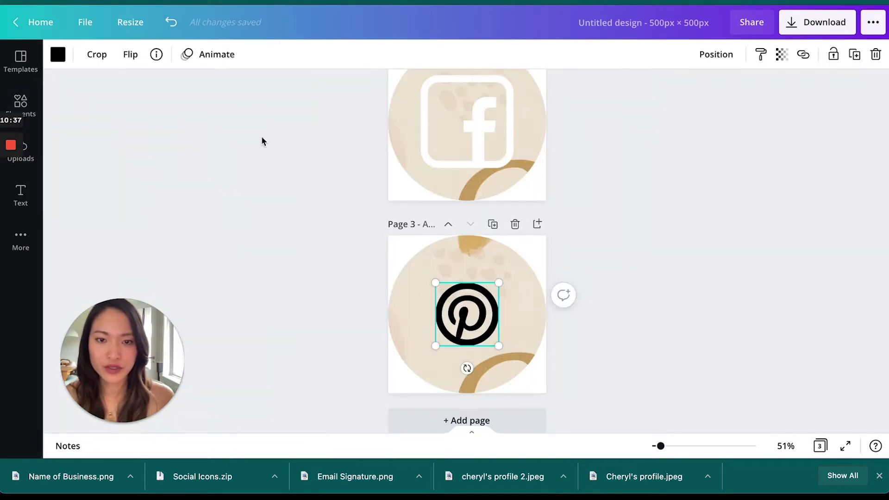
click(58, 54)
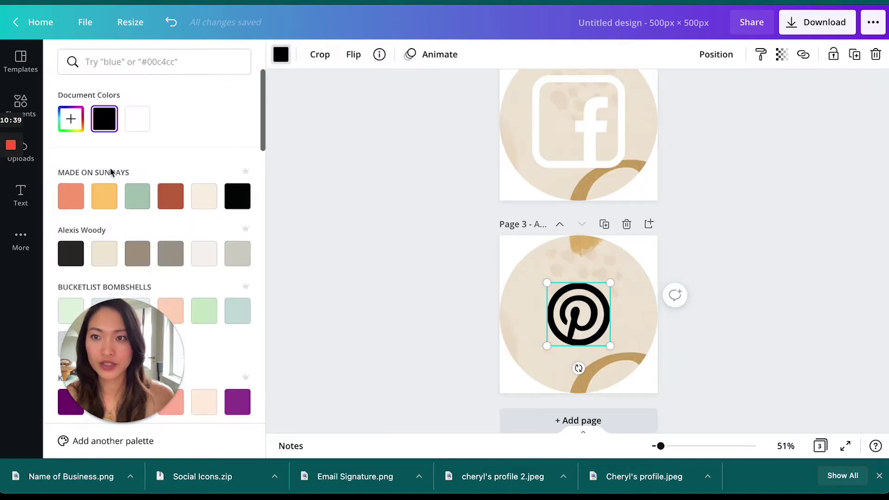
click(138, 128)
drag(611, 346, 634, 369)
drag(547, 284, 531, 268)
Align the Pinterest logo to the center and middle of the page.
click(716, 54)
click(664, 169)
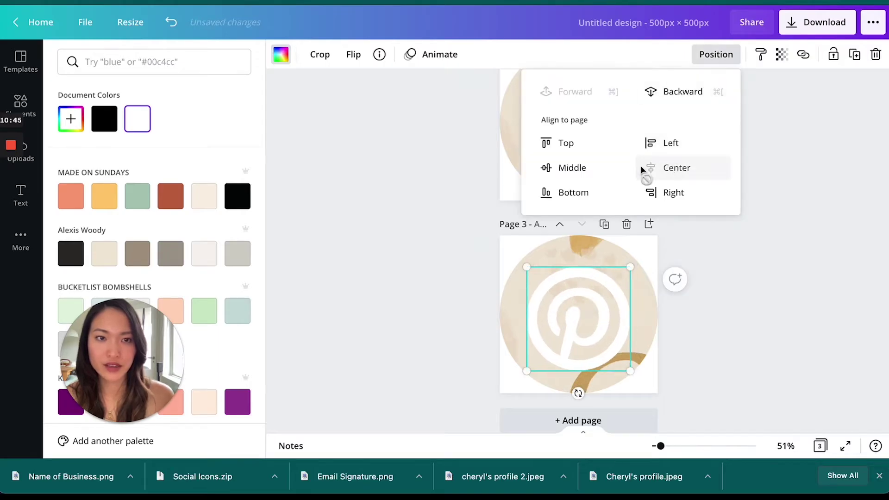
scroll(778, 340, up, 5)
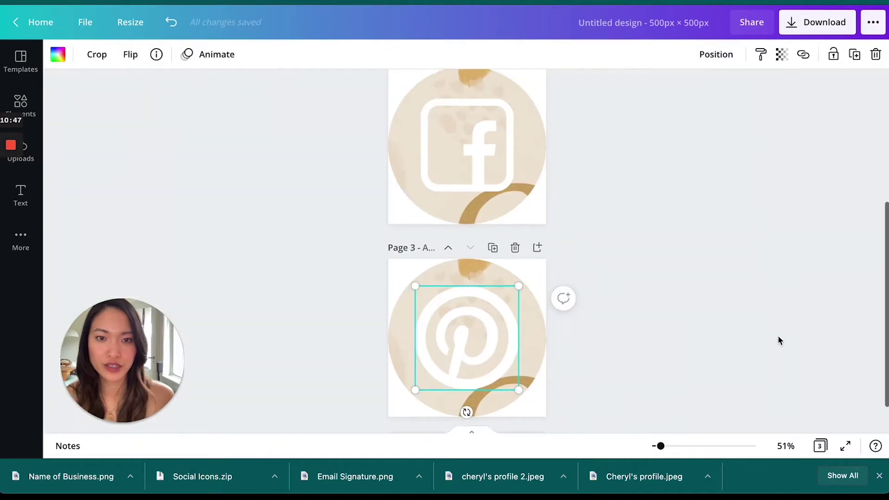
scroll(748, 313, down, 5)
click(696, 256)
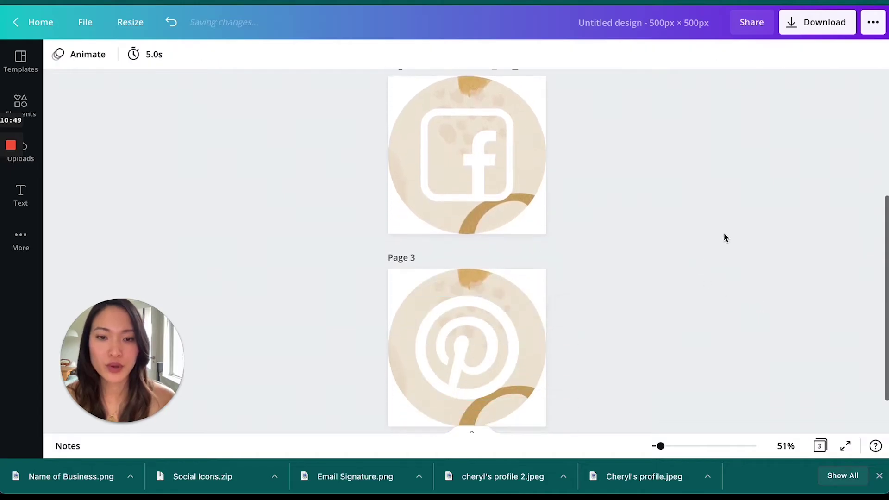
Review the PNG download options for the social icon pages, including the transparent background setting.
click(805, 29)
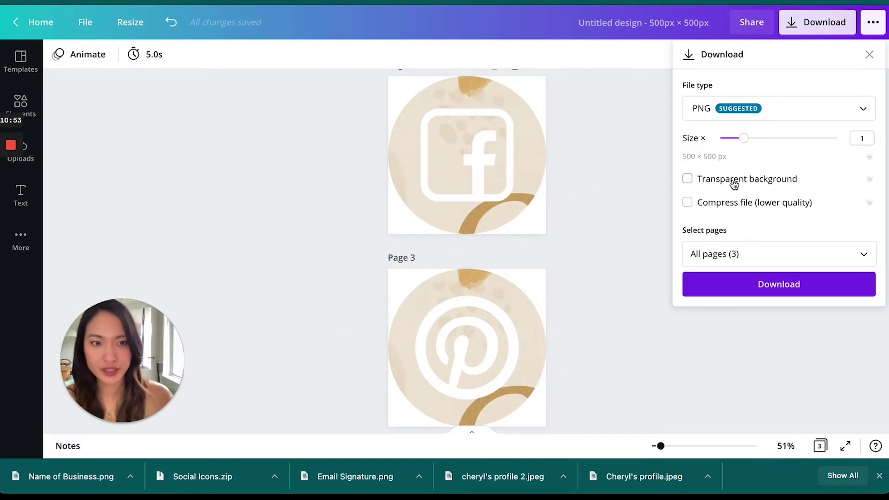
click(645, 172)
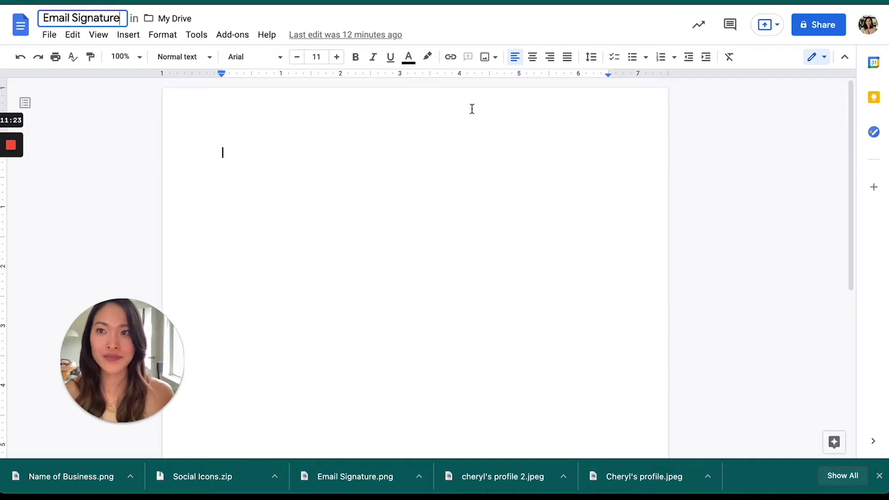
In the Google Docs document "Email Signature", insert a table with two columns and one row.
click(274, 163)
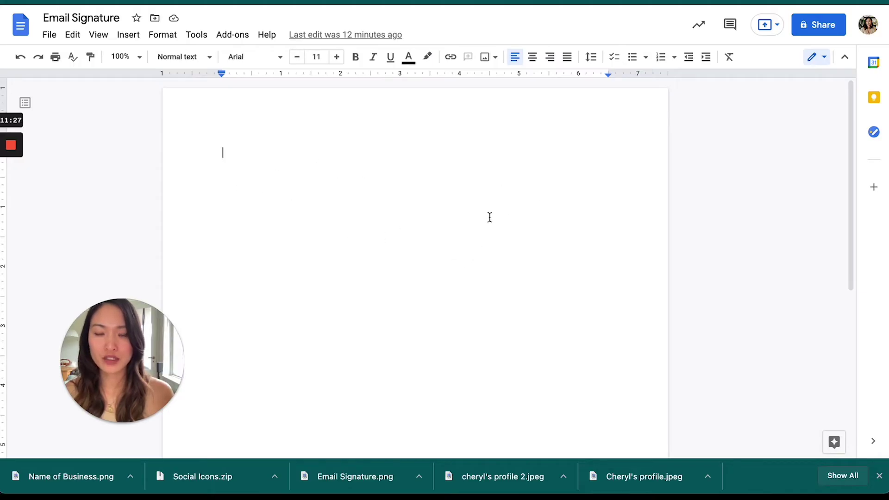
click(130, 36)
mouse_move(157, 75)
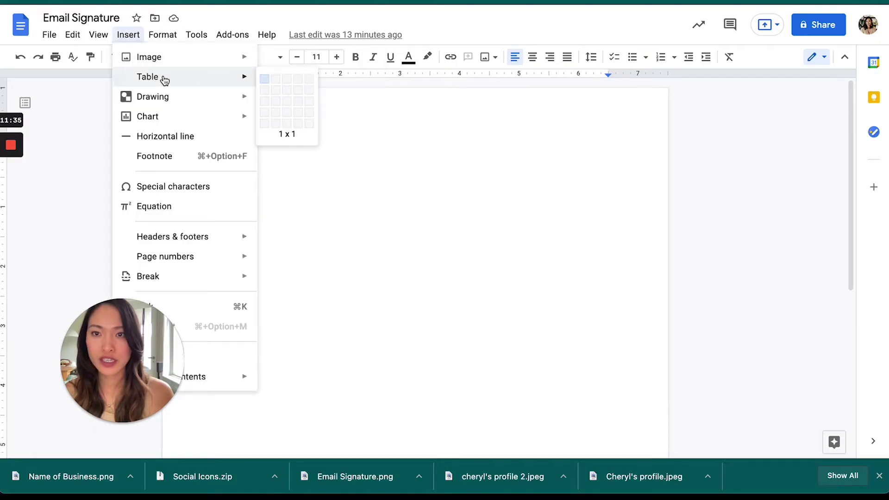
click(278, 81)
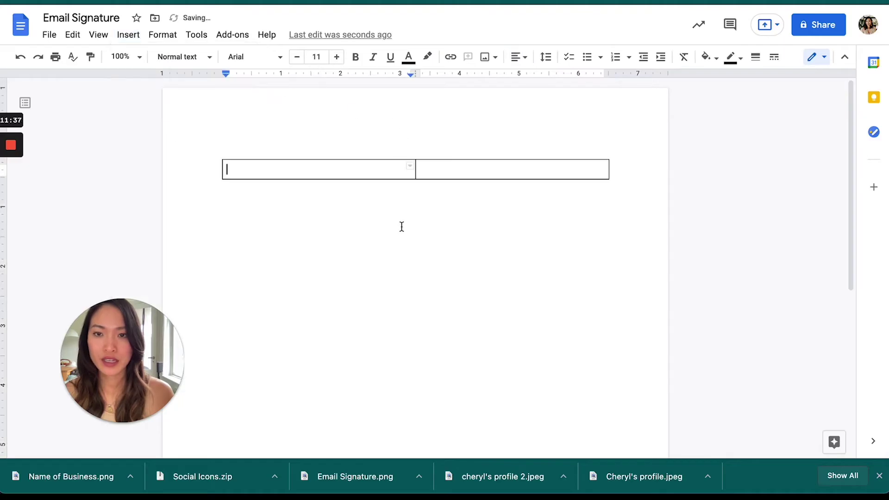
click(128, 35)
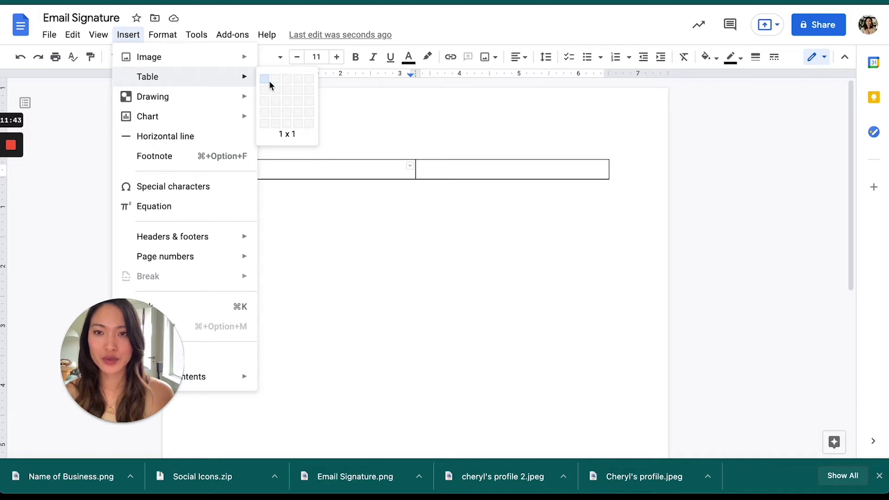
click(515, 188)
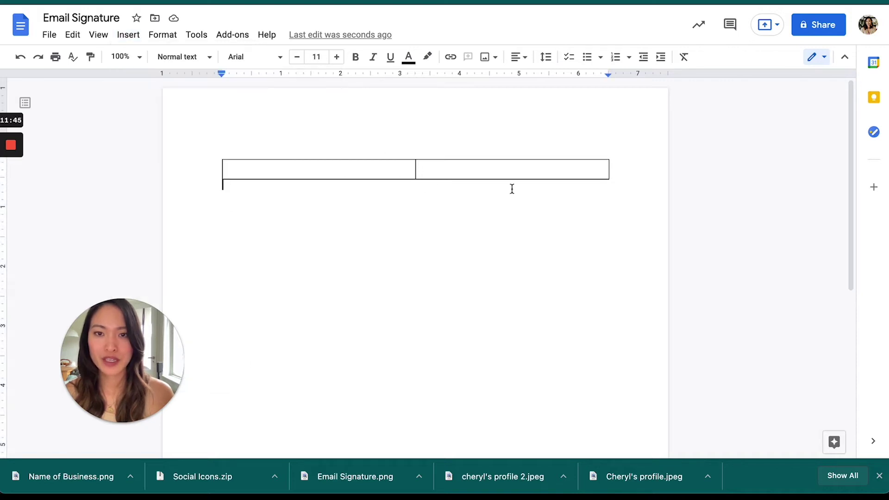
Increase the table's row height to about 1.47 inches and narrow the first column to about 1.57 inches.
drag(431, 180, 432, 248)
drag(415, 215, 330, 210)
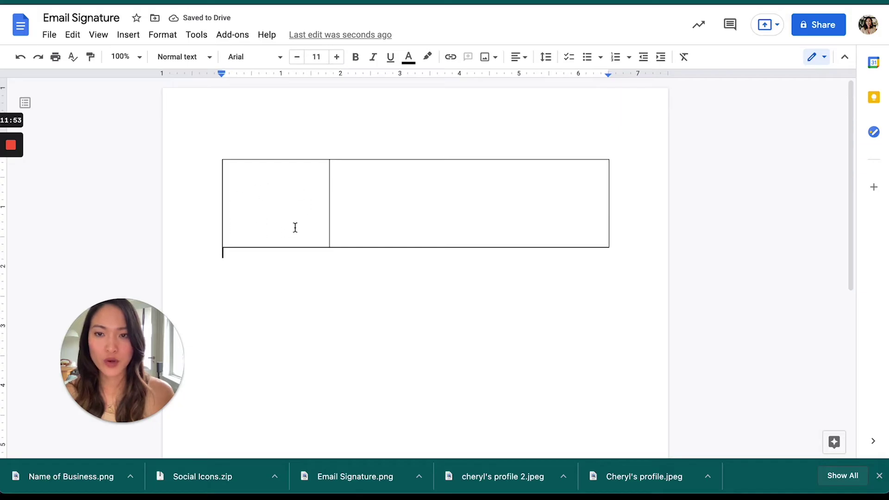
drag(331, 230, 316, 230)
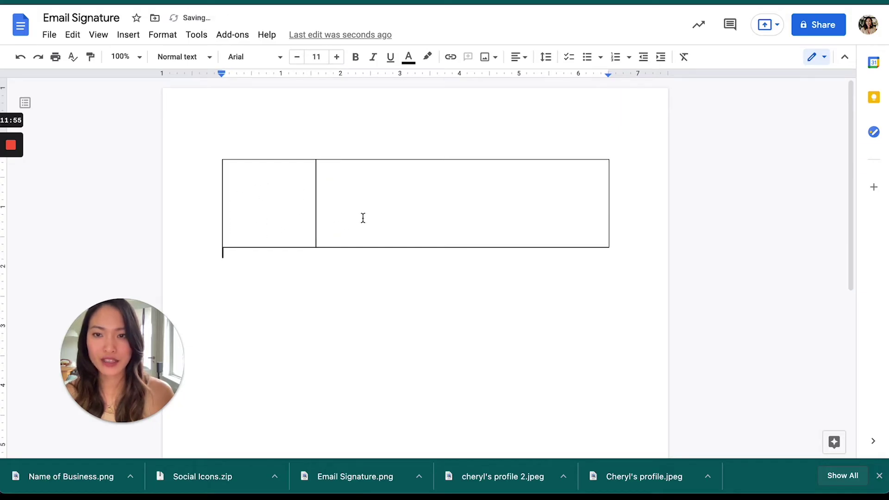
click(283, 207)
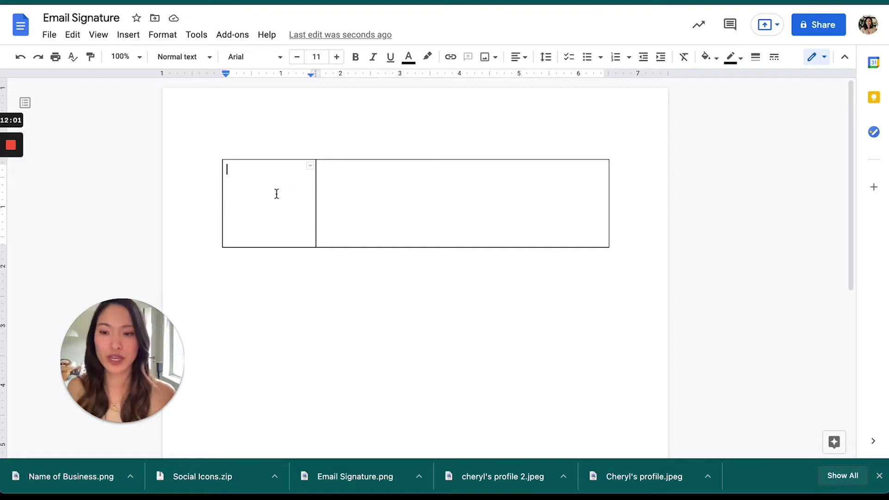
click(348, 180)
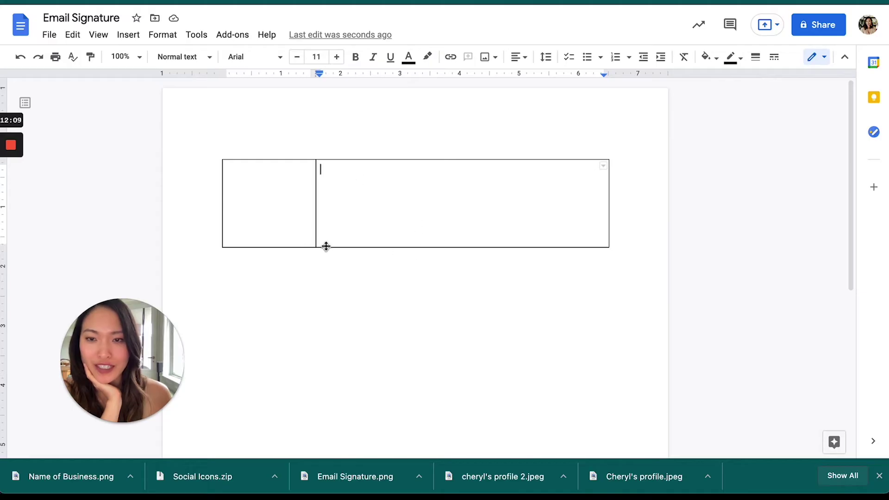
Set the signature table's border width to 0 pt so both cells are borderless.
click(266, 204)
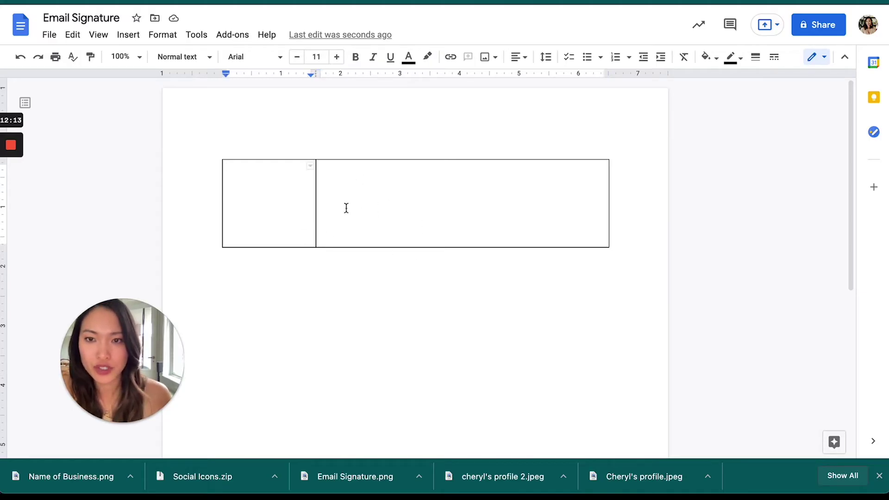
right_click(269, 199)
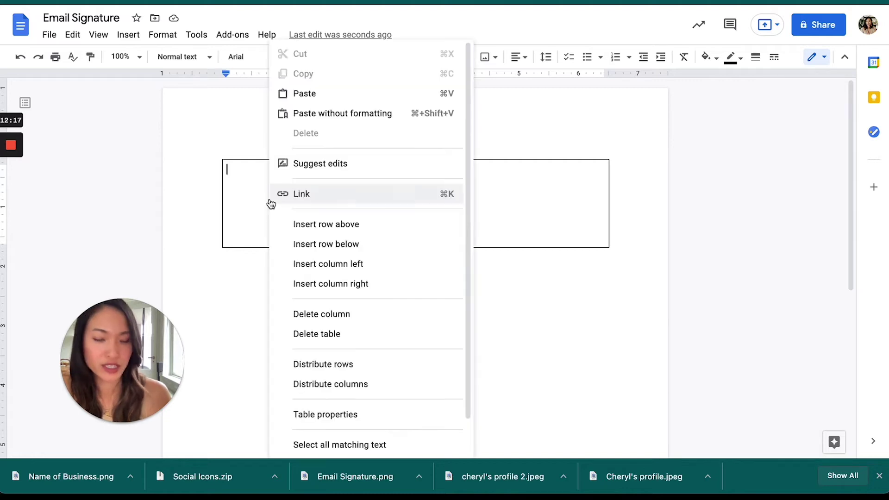
scroll(333, 324, down, 2)
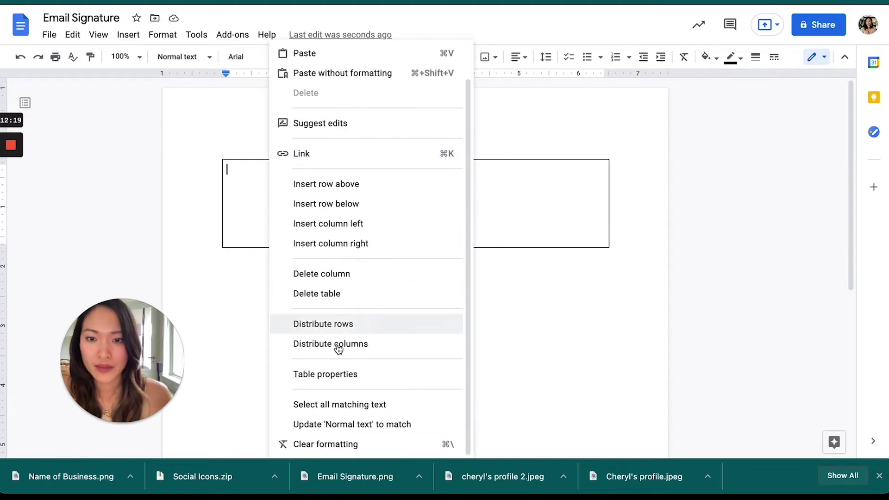
click(338, 374)
click(381, 163)
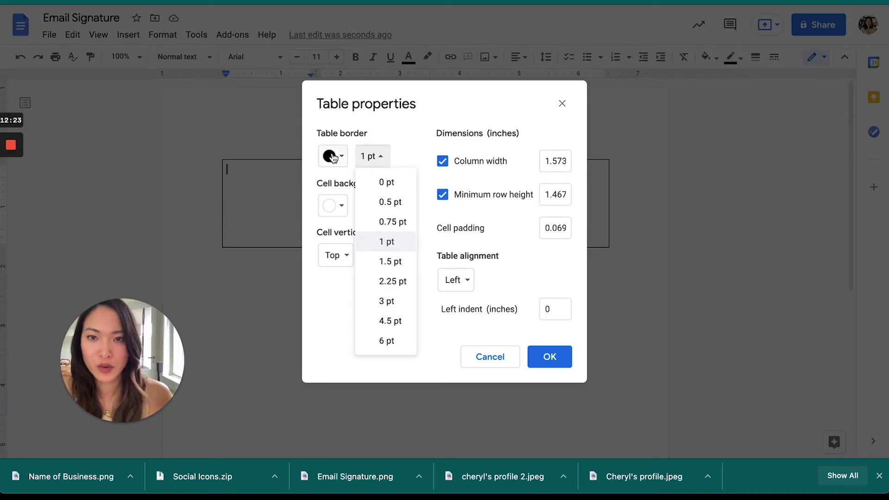
click(375, 181)
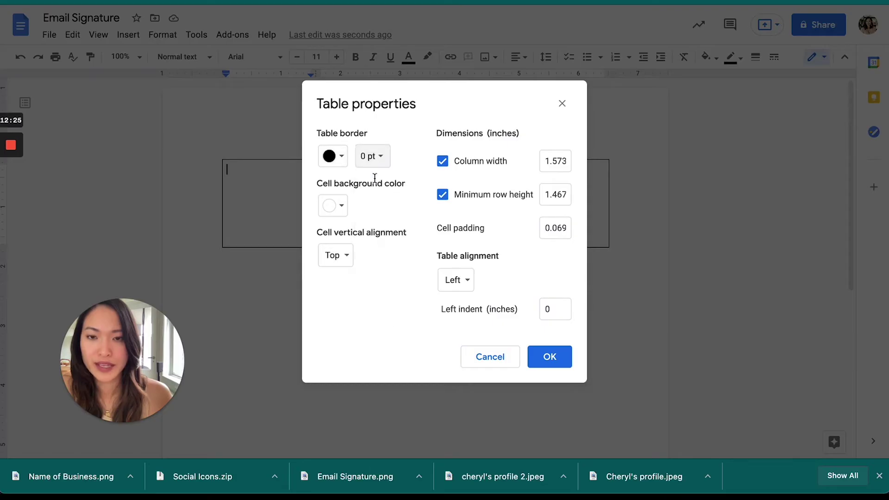
click(552, 358)
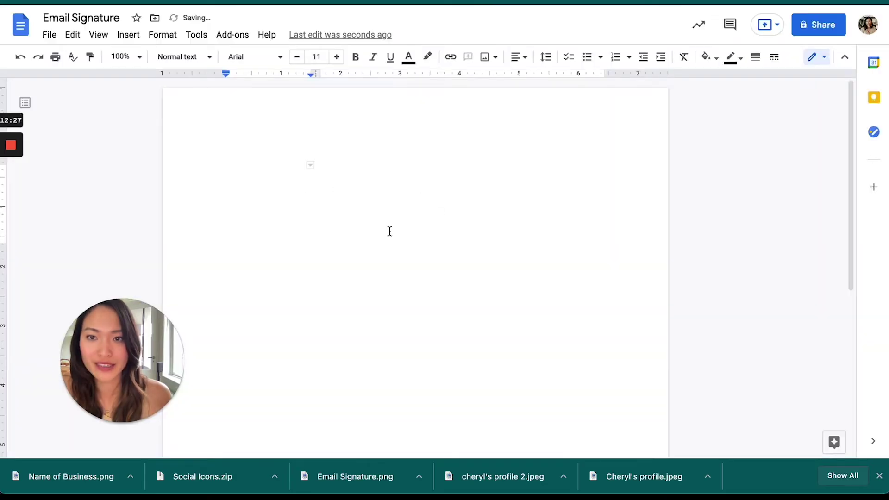
click(359, 190)
click(284, 182)
drag(283, 182, 360, 184)
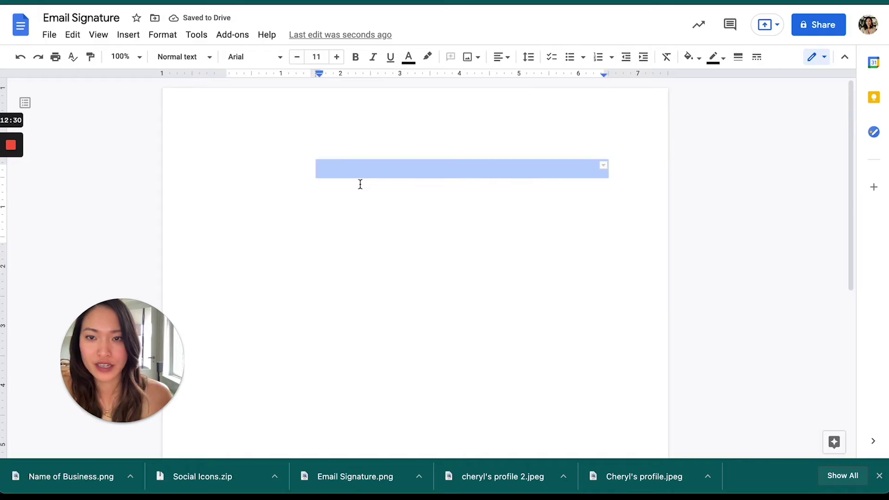
click(257, 173)
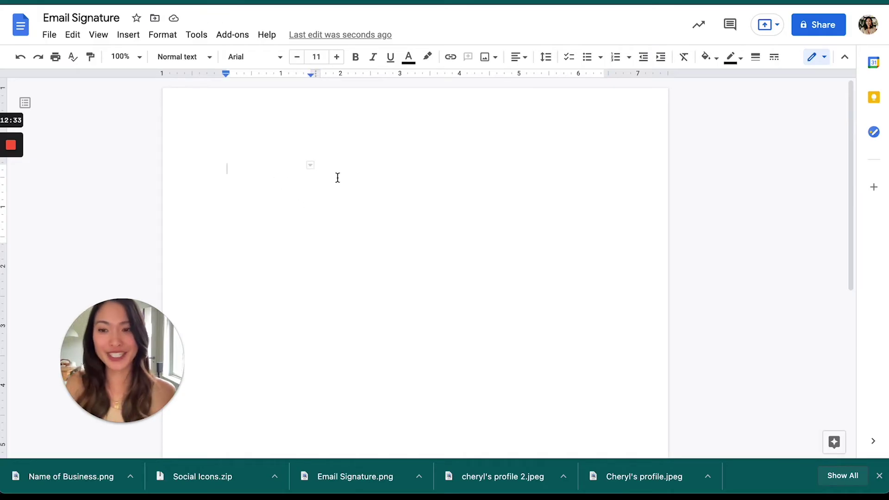
In the table's second column, leave the first line blank and enter "Branding & Website Design Studio" on the line below.
click(365, 173)
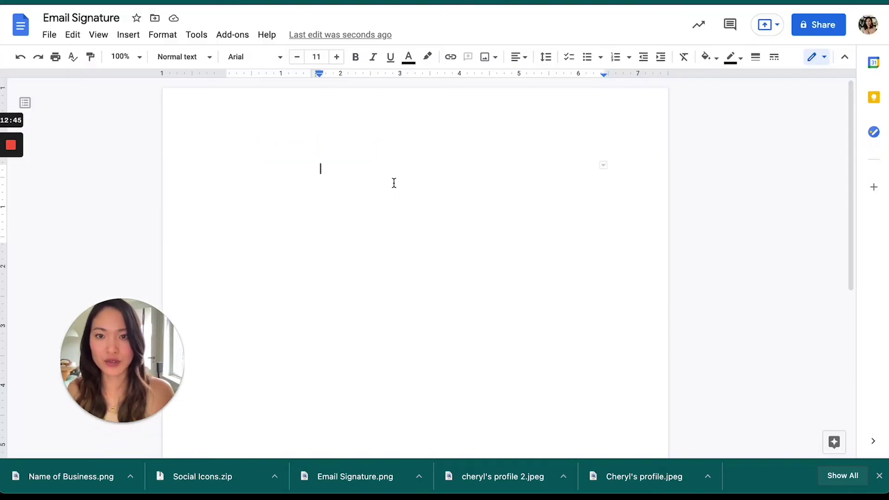
key(Return)
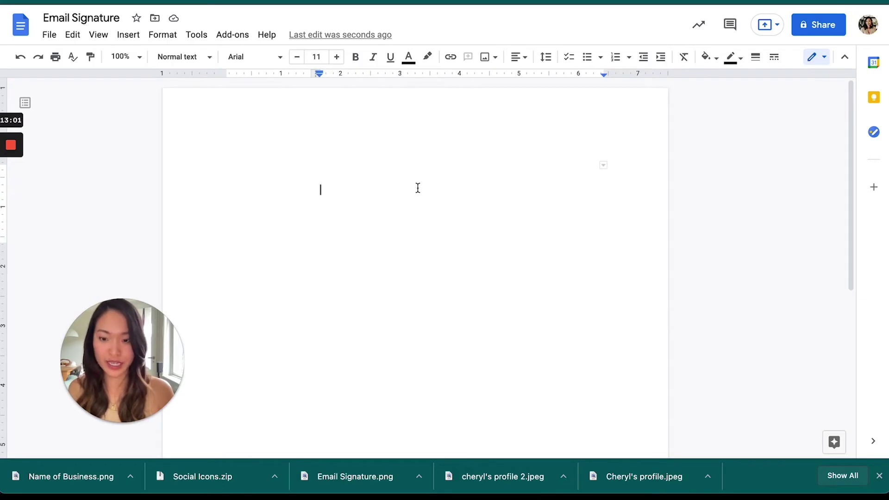
text(Branding)
text( & Desig)
key(BackSpace)
key(BackSpace)
key(BackSpace)
key(BackSpace)
key(BackSpace)
text(Web)
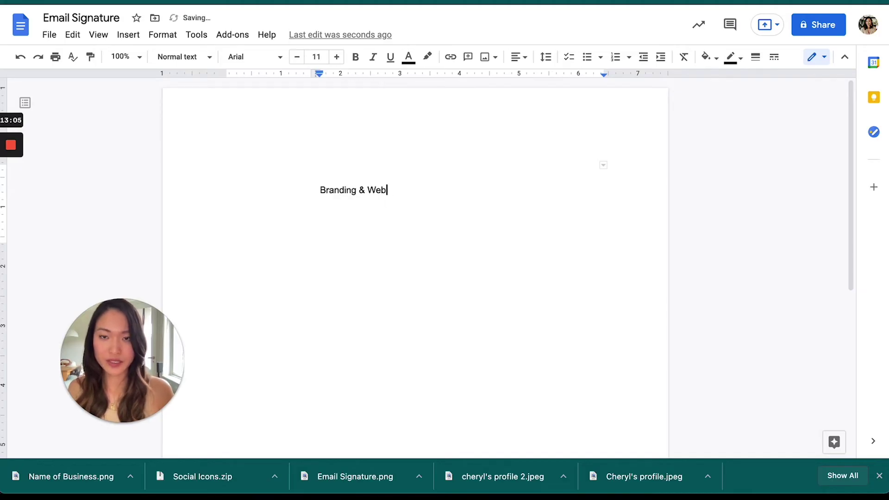
text(site )
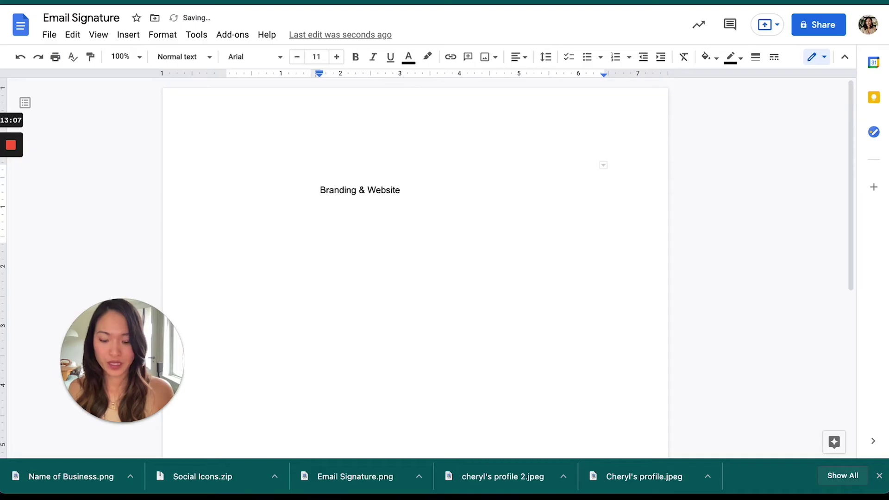
text(StDes)
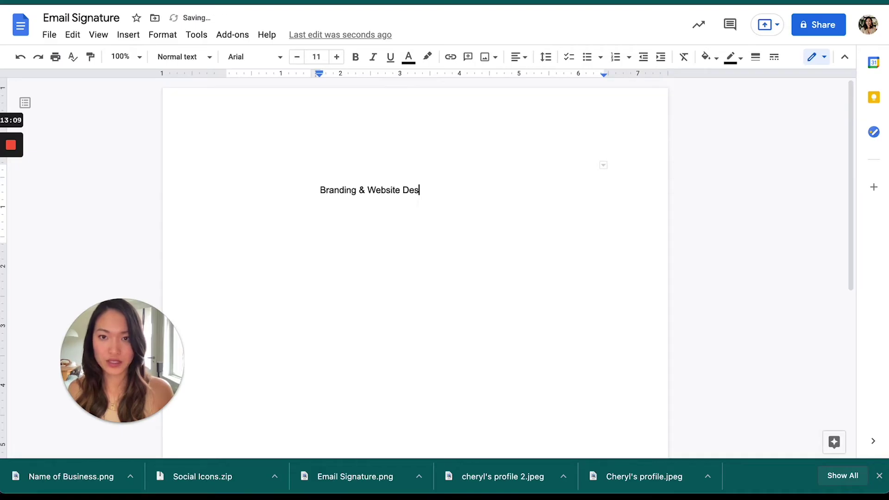
text(ign Studio)
key(Return)
text(www.madeonsundays.com)
key(Return)
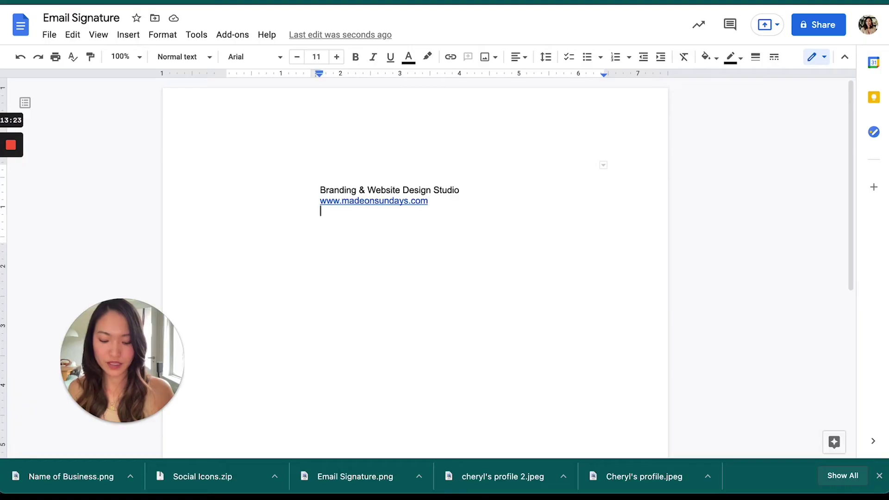
text(Sign up for our newsletter here)
key(BackSpace)
key(BackSpace)
key(Return)
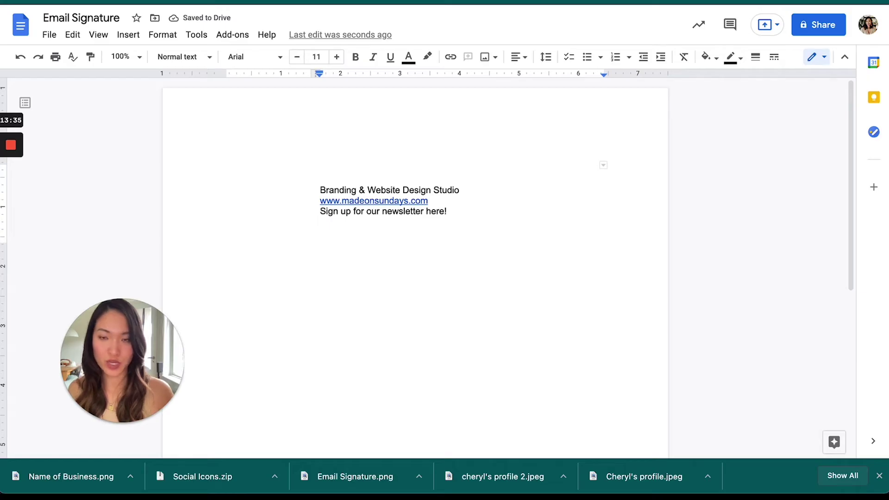
click(444, 212)
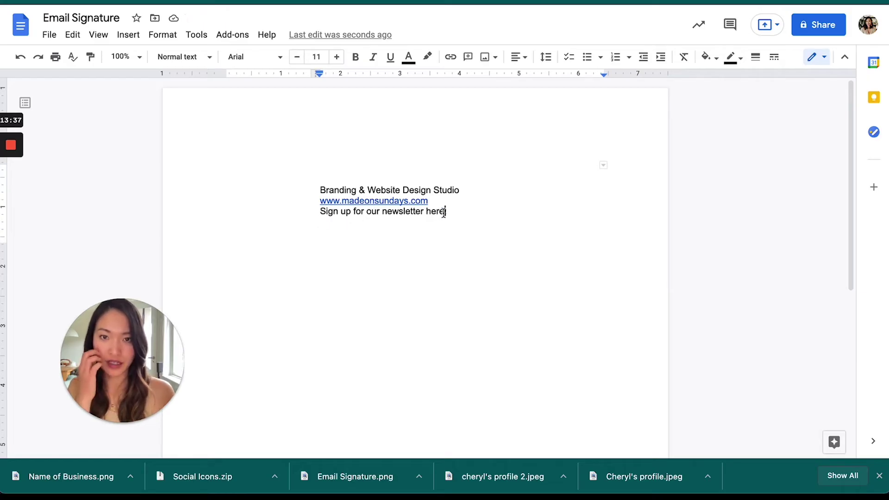
drag(445, 212, 425, 213)
click(321, 223)
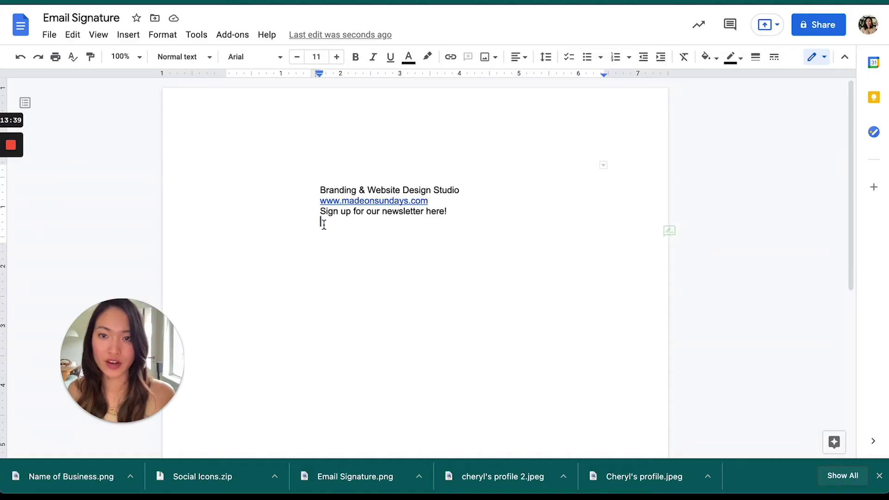
click(460, 211)
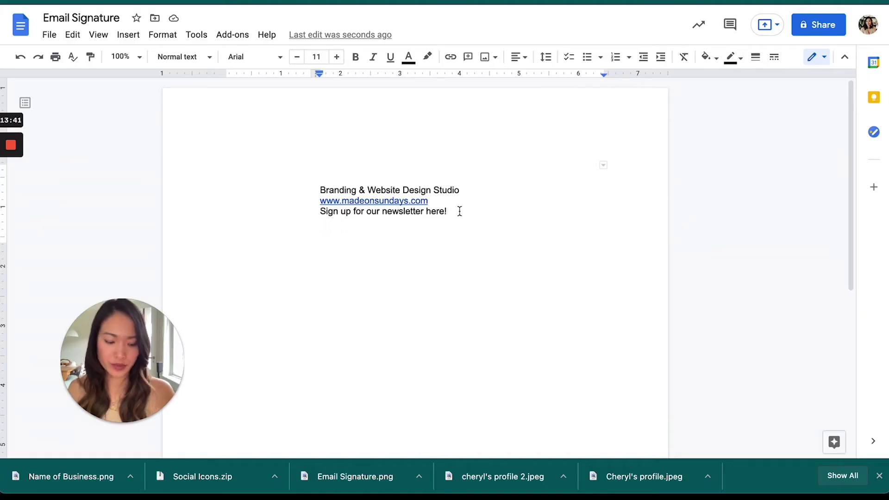
click(343, 222)
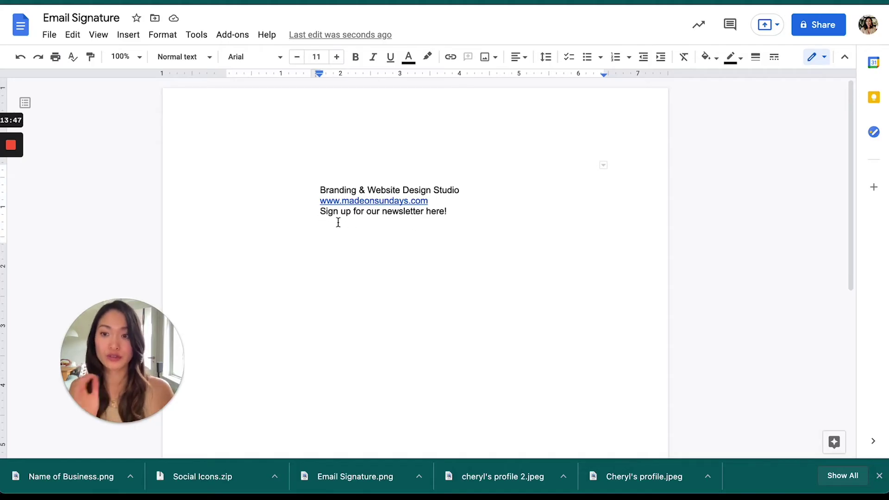
click(241, 214)
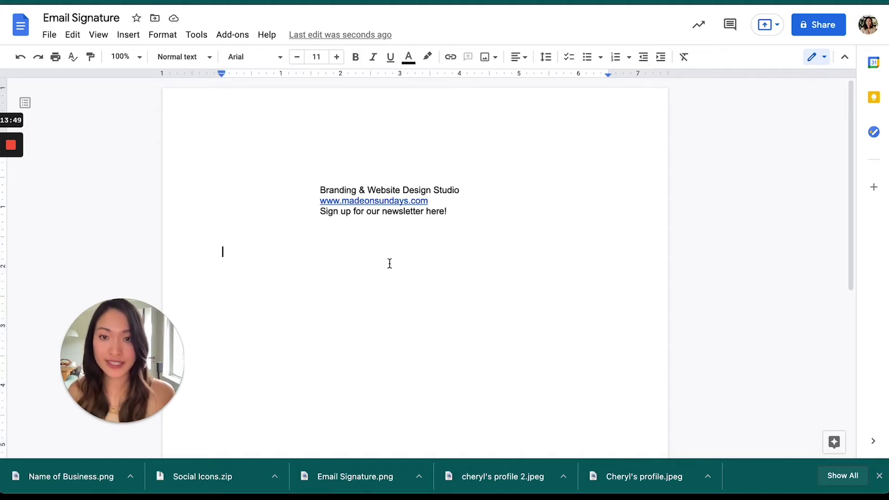
Set the "Branding & Website Design Studio" line to Playfair Display and the website and newsletter lines to Raleway.
drag(463, 191, 315, 190)
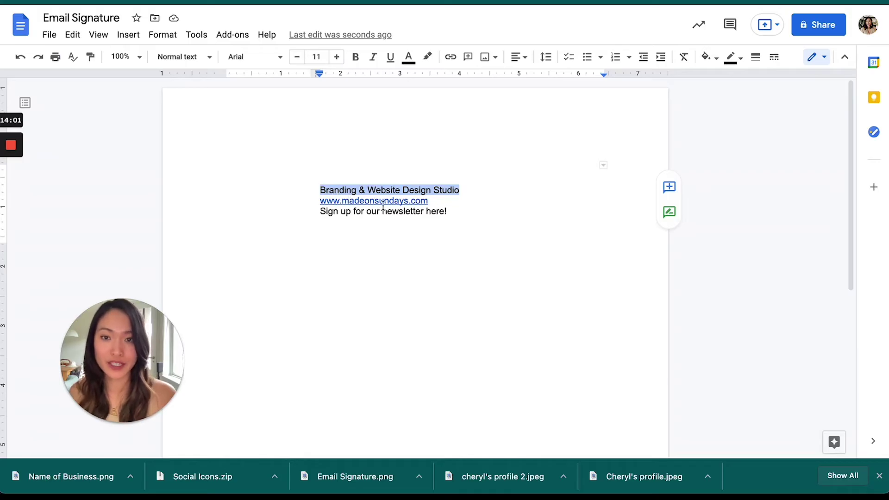
click(250, 58)
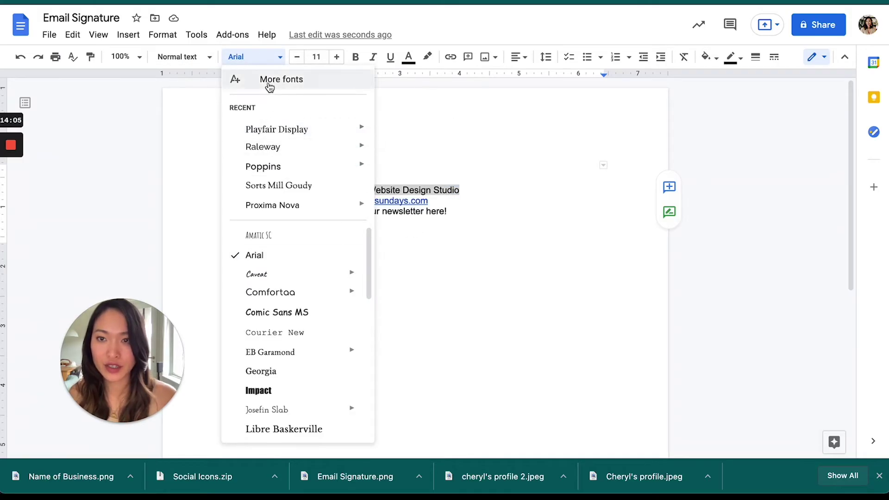
click(292, 131)
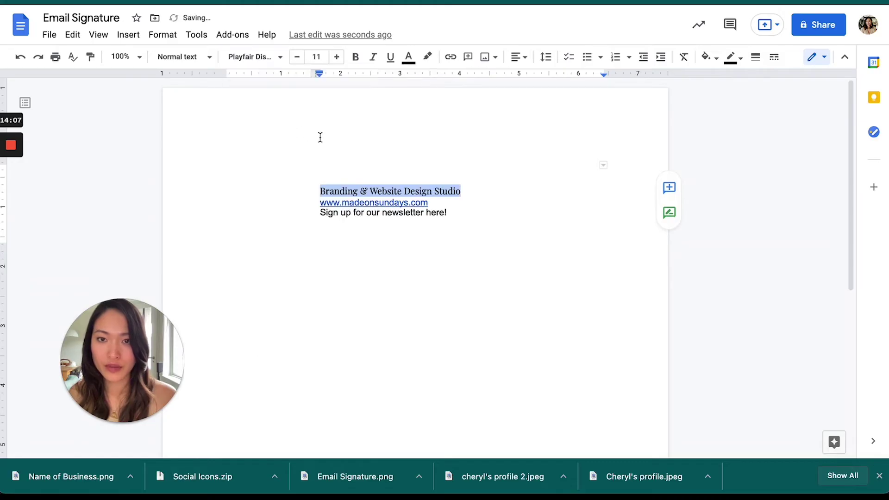
drag(459, 213, 320, 202)
click(278, 59)
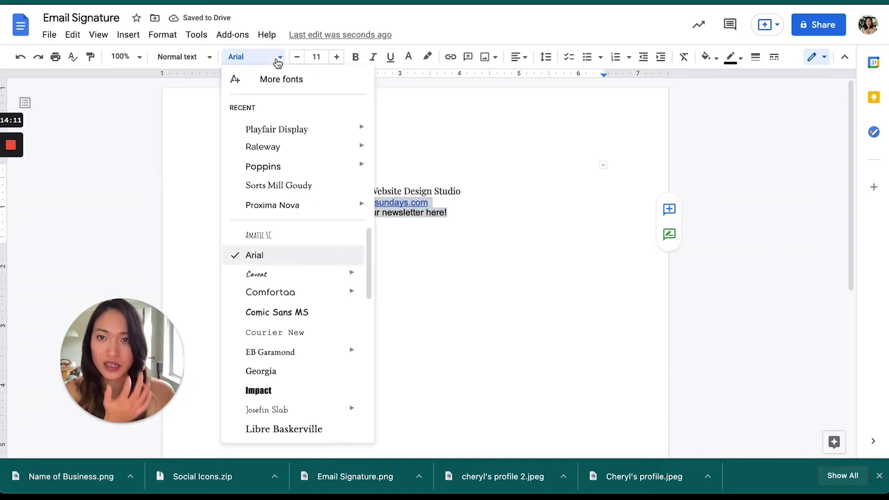
click(281, 148)
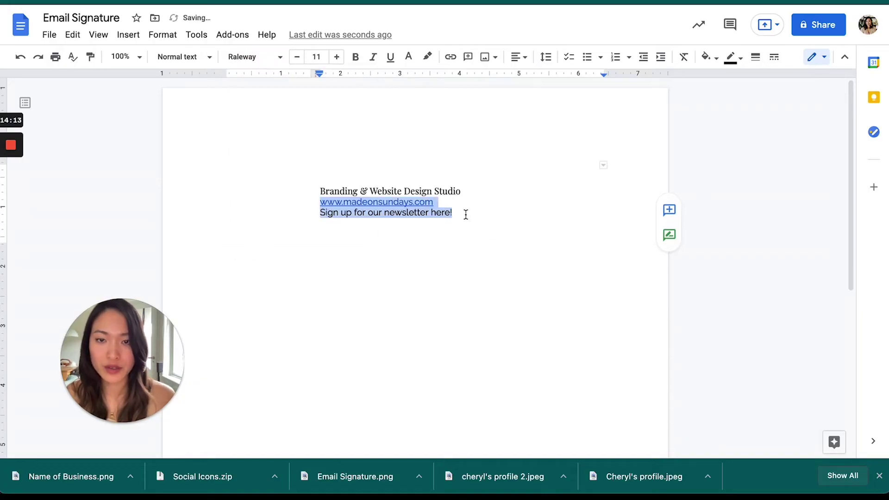
Increase the font size of the "Branding & Website Design Studio" line by two points.
click(466, 215)
drag(463, 191, 319, 191)
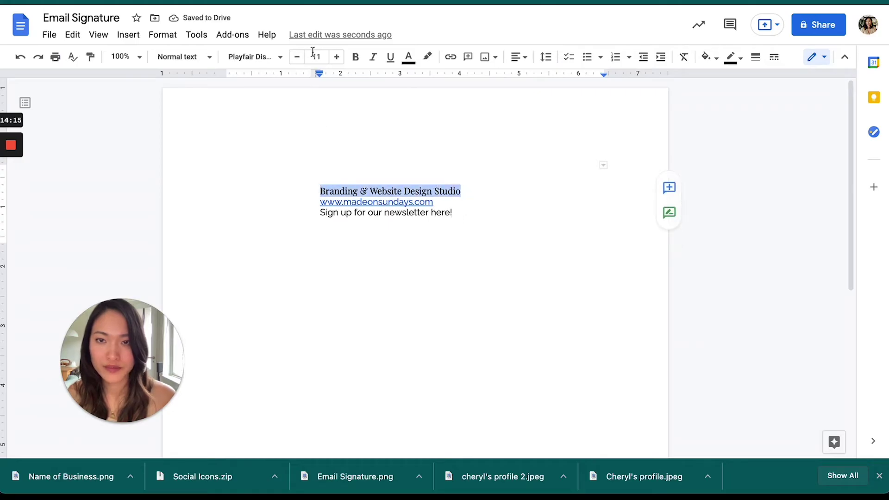
click(336, 57)
click(335, 62)
click(487, 214)
click(518, 240)
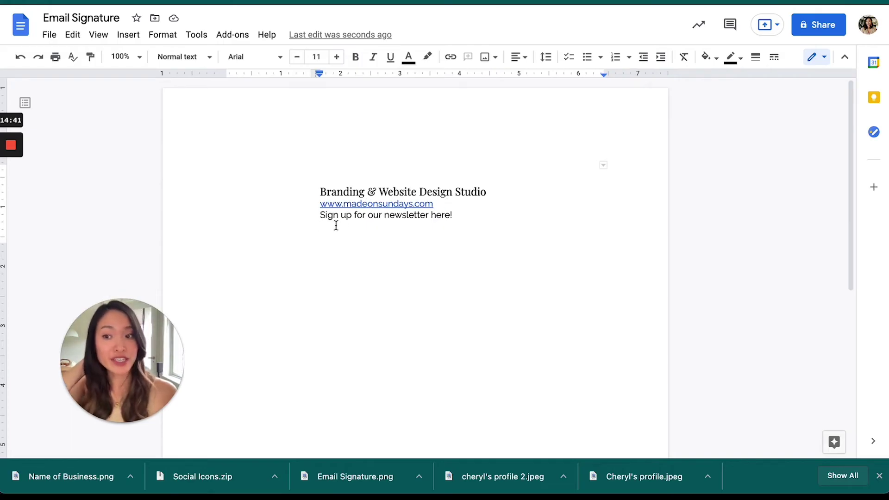
Select the whole signature table, including the empty photo cell and the text cell, and copy it.
drag(337, 229, 220, 206)
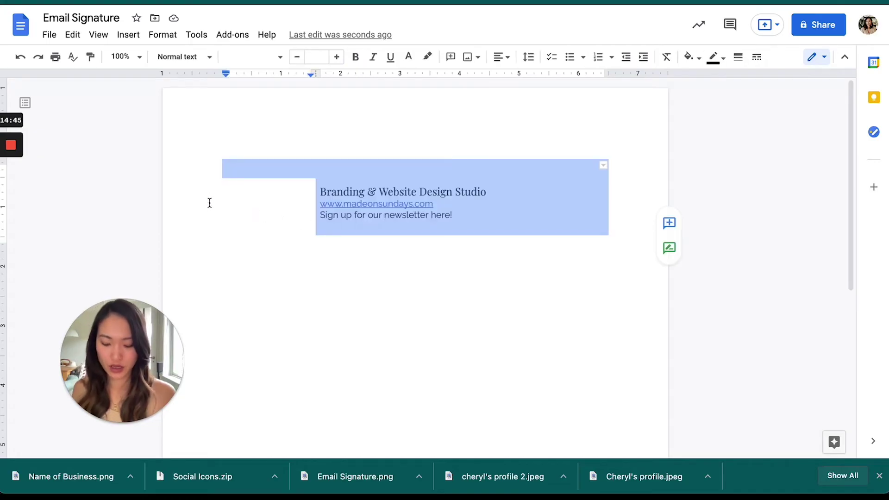
click(359, 230)
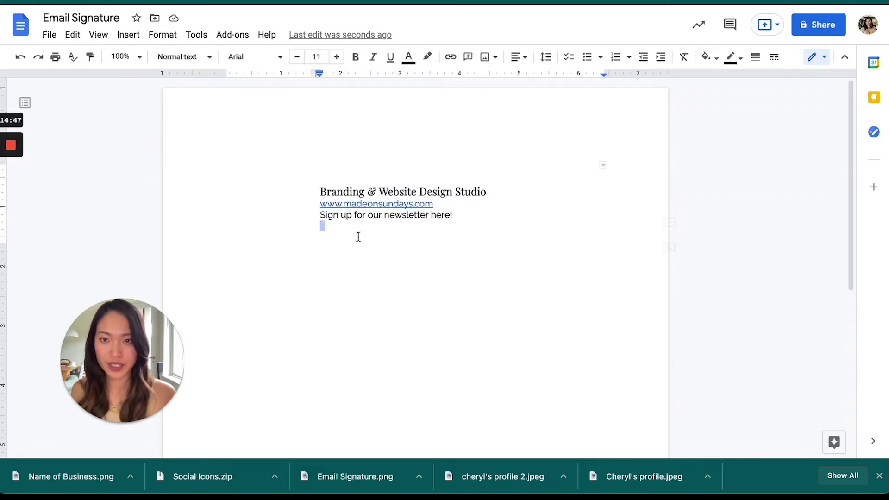
drag(368, 237, 231, 199)
key(ctrl+c)
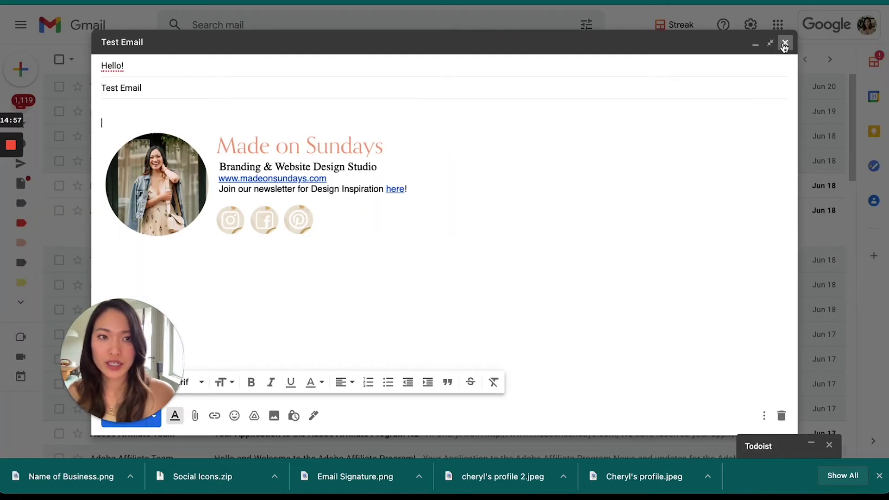
Switch to Gmail, close the "Test Email" draft and open the Signature section in the full General settings.
click(784, 44)
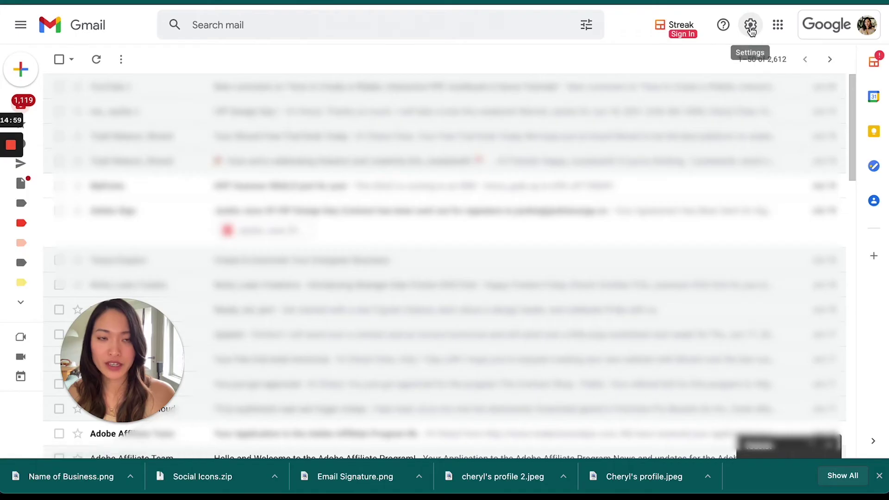
click(750, 26)
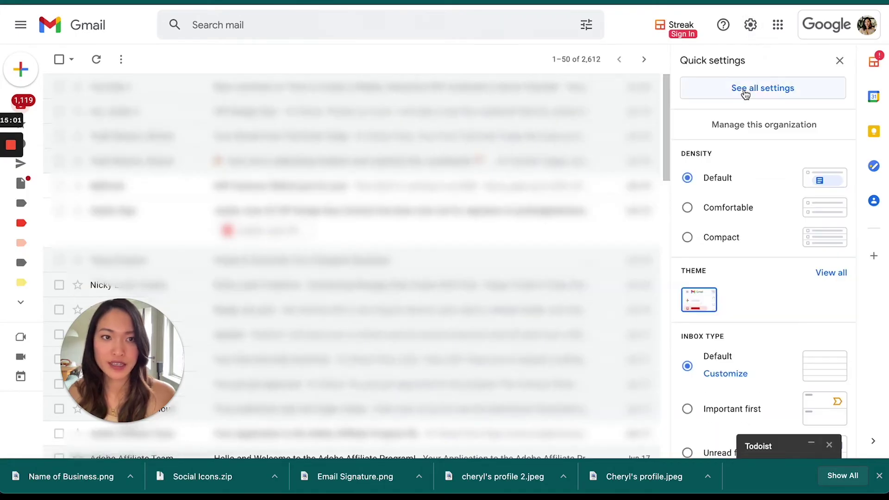
click(762, 88)
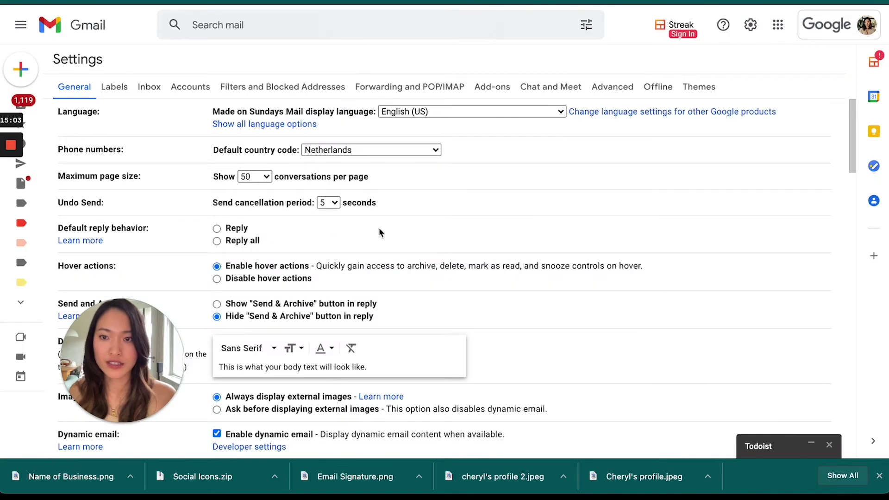
scroll(380, 232, down, 6)
scroll(380, 233, down, 18)
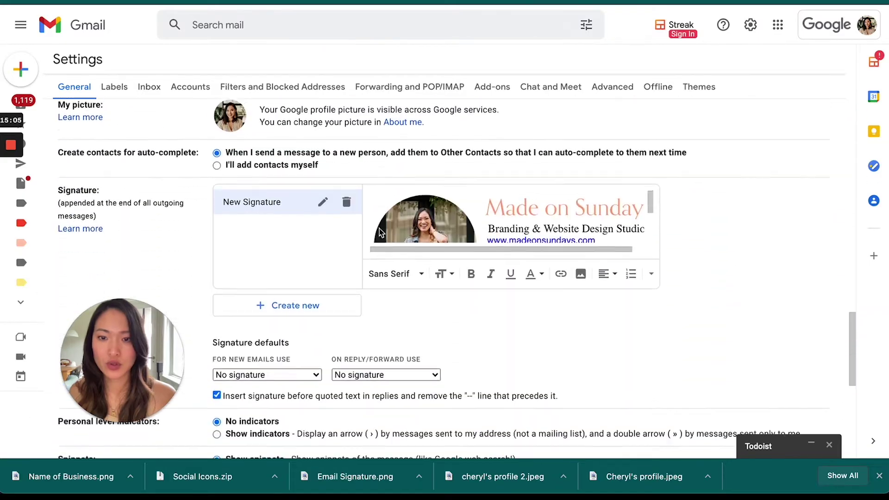
scroll(352, 203, up, 2)
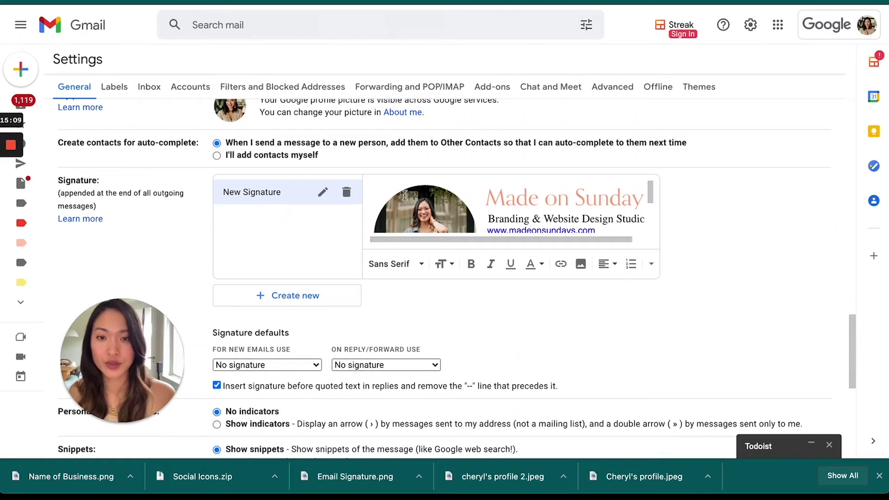
Create a new signature named "Email Signature".
click(285, 292)
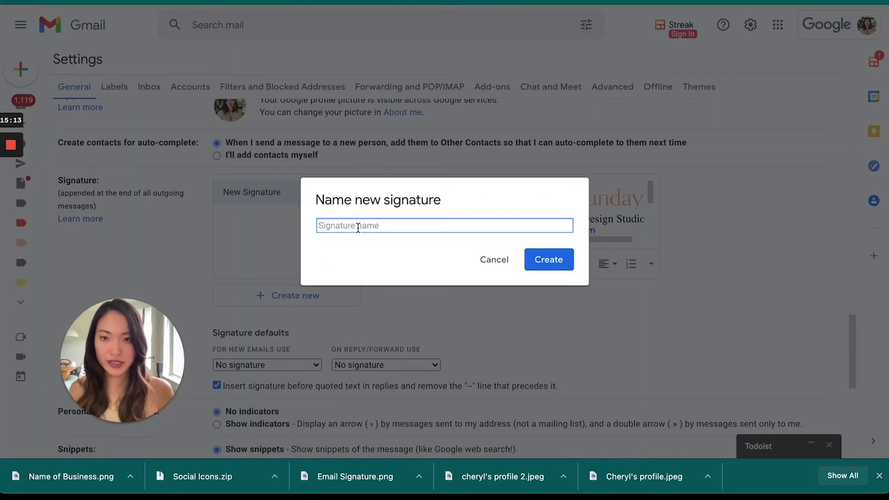
text(Email Signature)
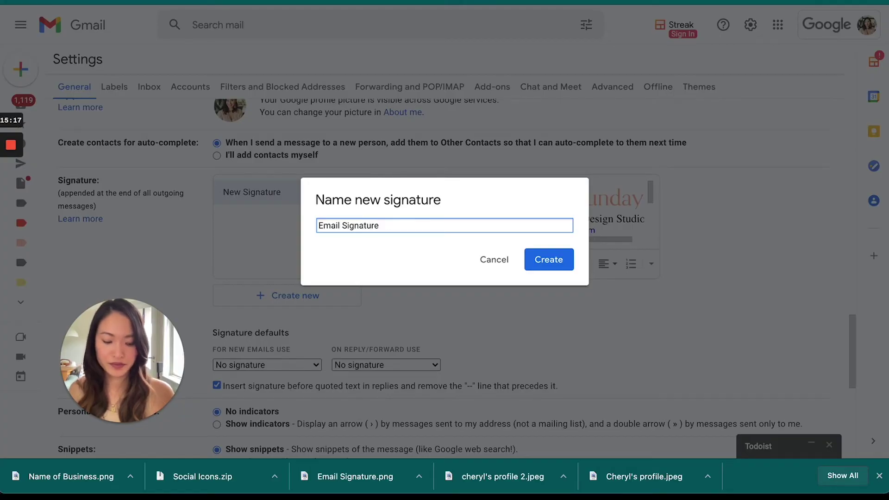
key(Return)
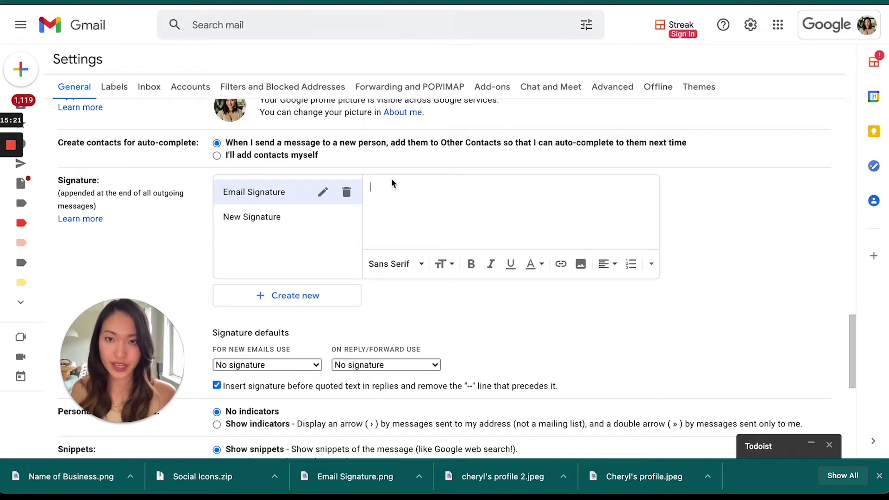
Paste the copied signature table into the "Email Signature" editor.
scroll(458, 202, down, 1)
scroll(442, 194, up, 1)
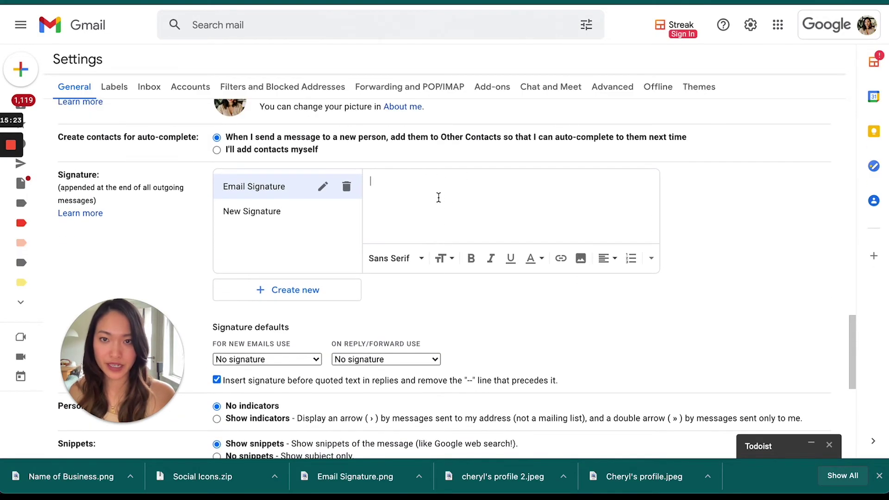
key(ctrl+v)
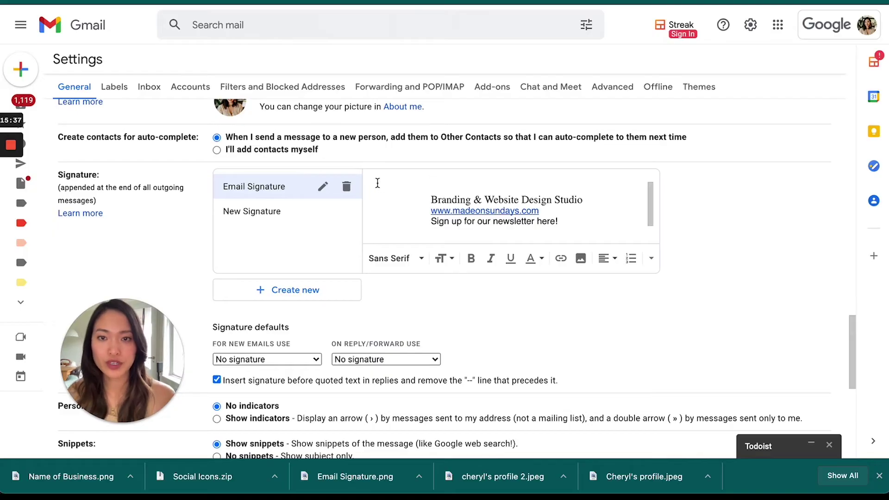
key(Return)
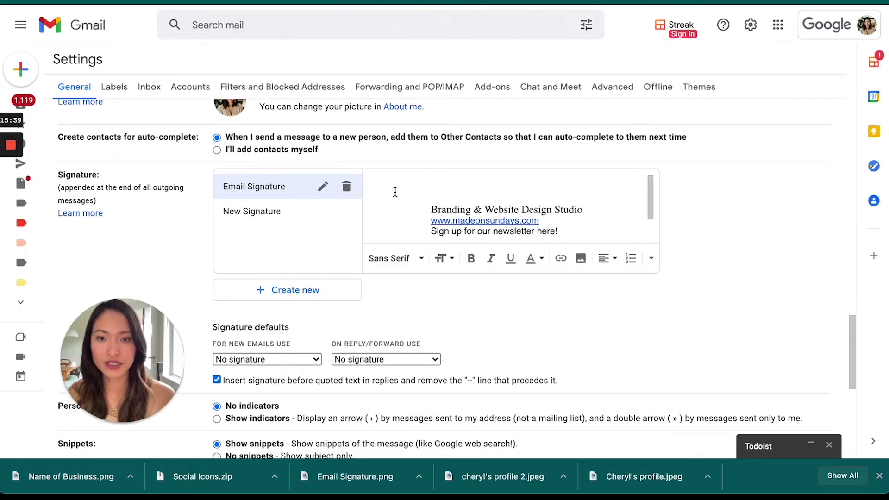
Upload Email Signature.png into the table's empty photo cell and set the image size to Medium.
scroll(395, 192, up, 1)
click(380, 201)
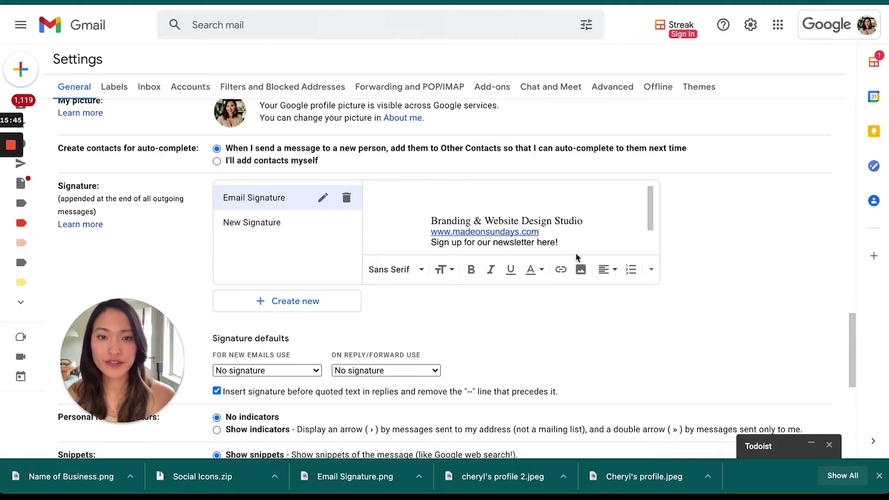
click(581, 272)
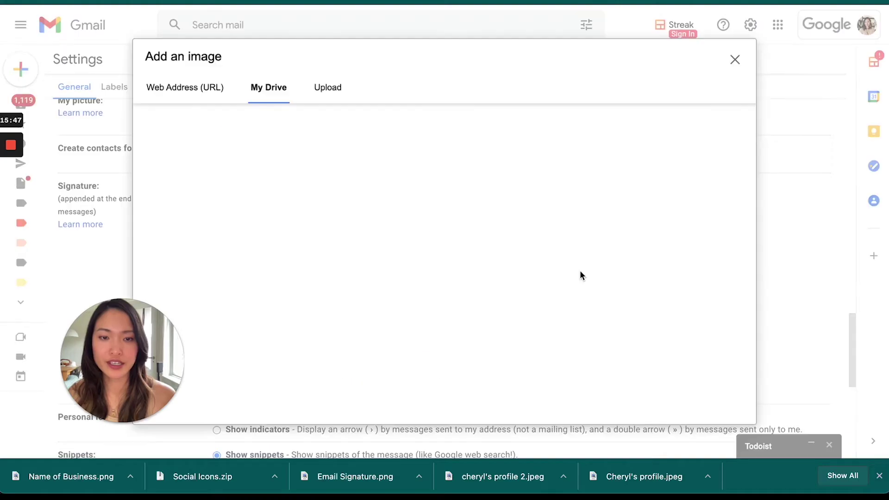
click(335, 95)
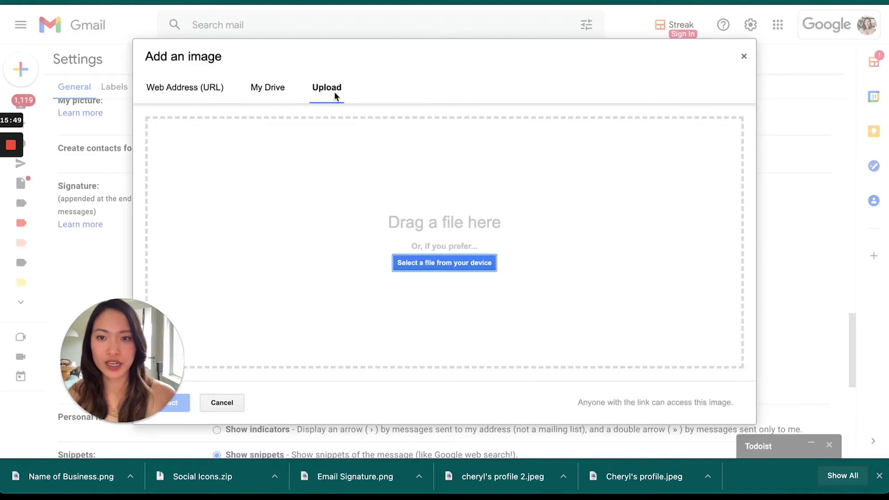
click(447, 264)
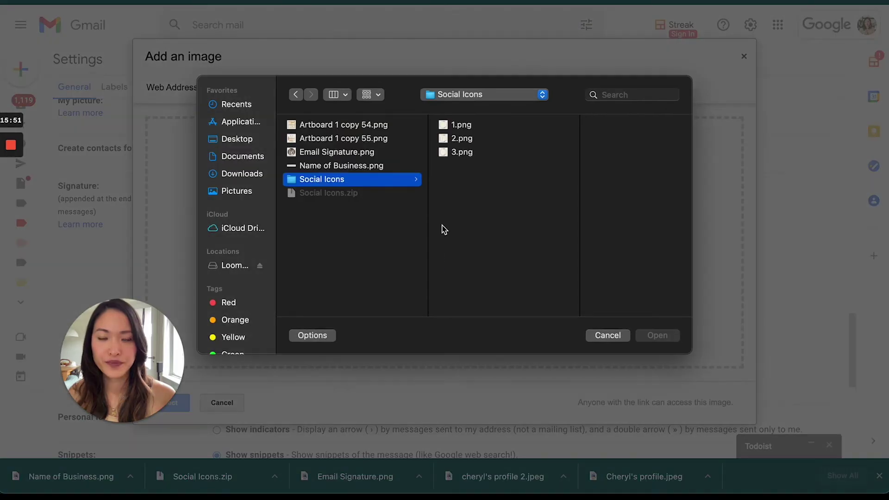
double_click(338, 163)
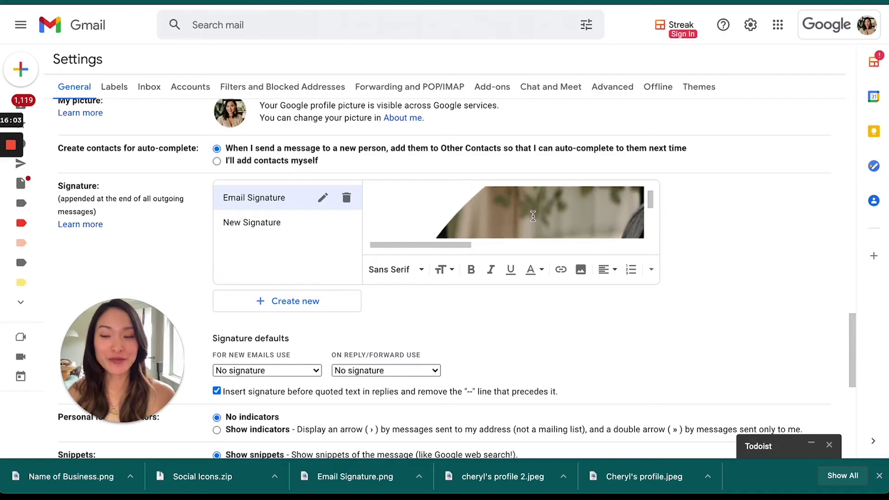
click(572, 215)
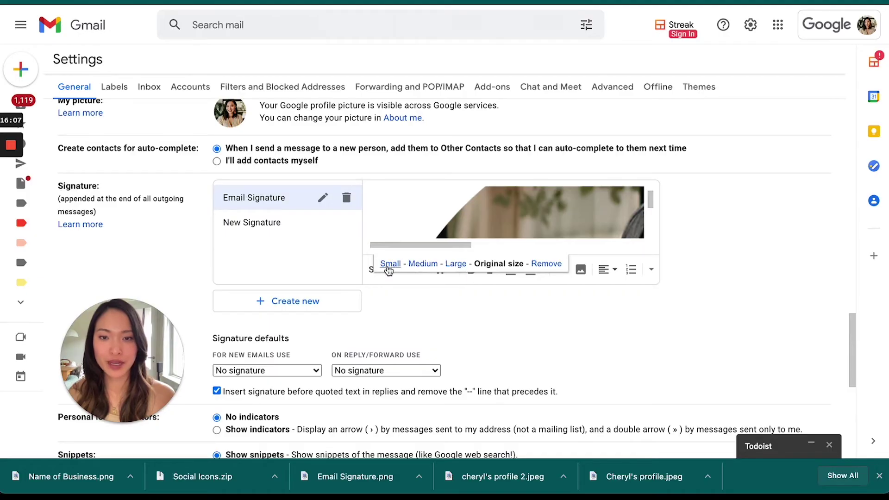
click(421, 265)
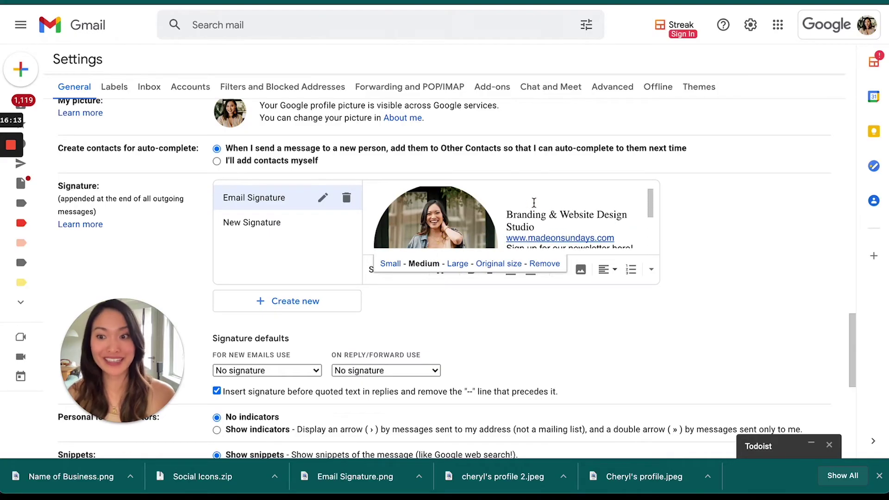
Upload Name of Business.png into the empty line above "Branding & Website Design Studio" and set the image size to Medium.
click(532, 204)
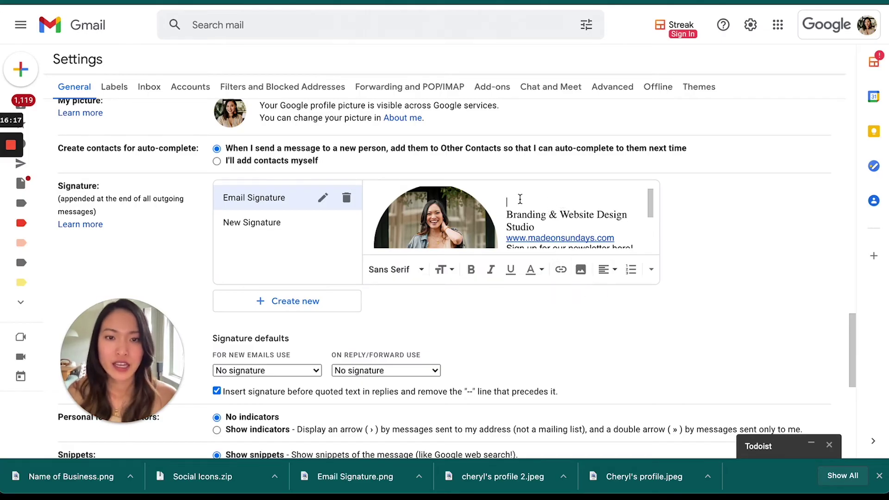
click(521, 201)
click(520, 202)
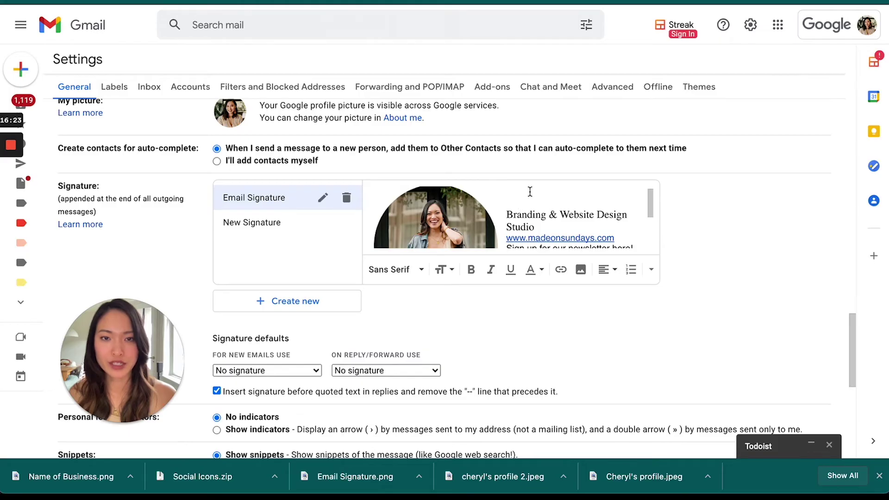
scroll(521, 192, up, 1)
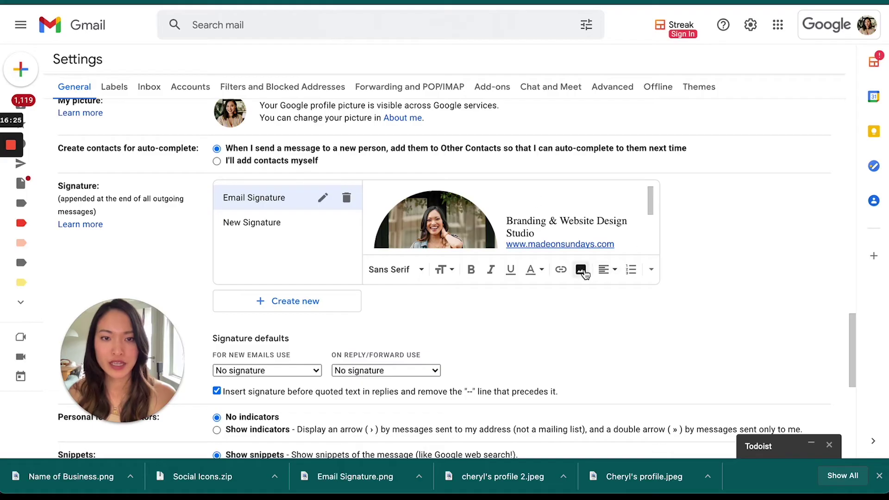
click(580, 270)
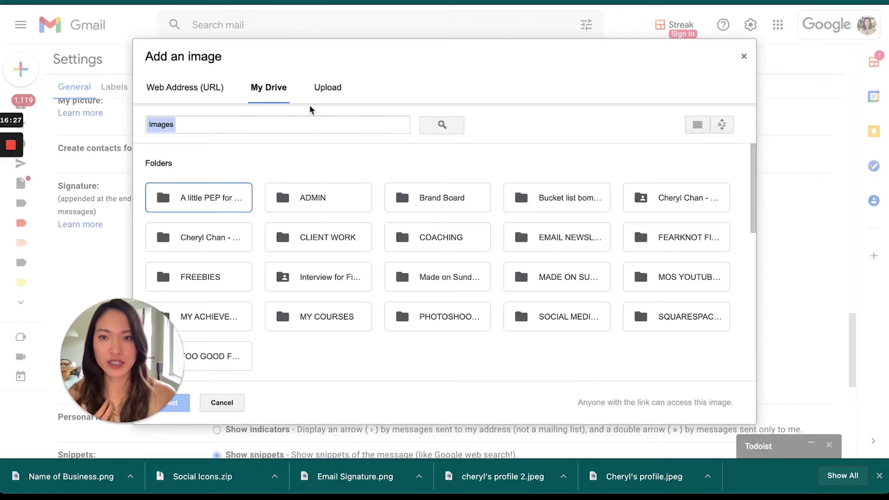
click(317, 93)
click(421, 269)
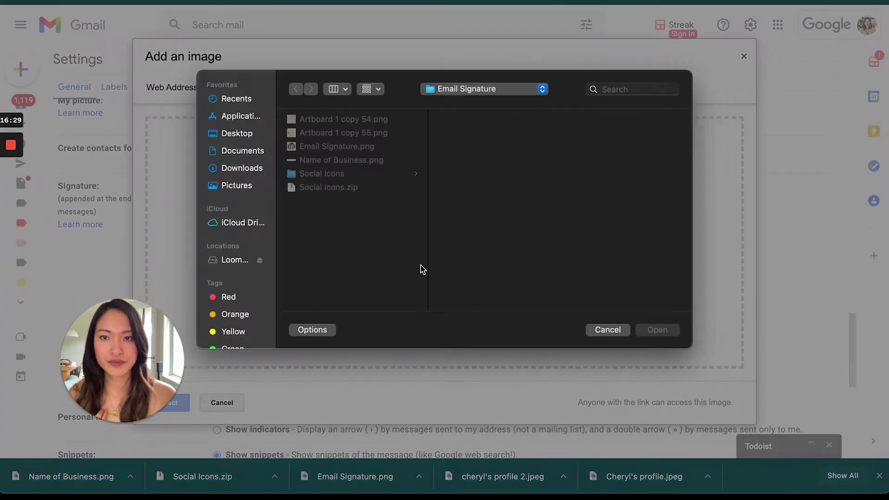
click(340, 181)
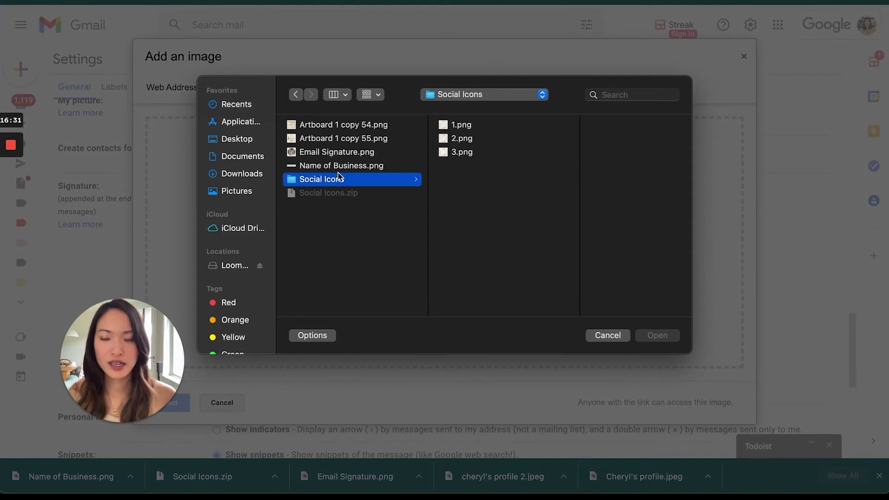
click(339, 167)
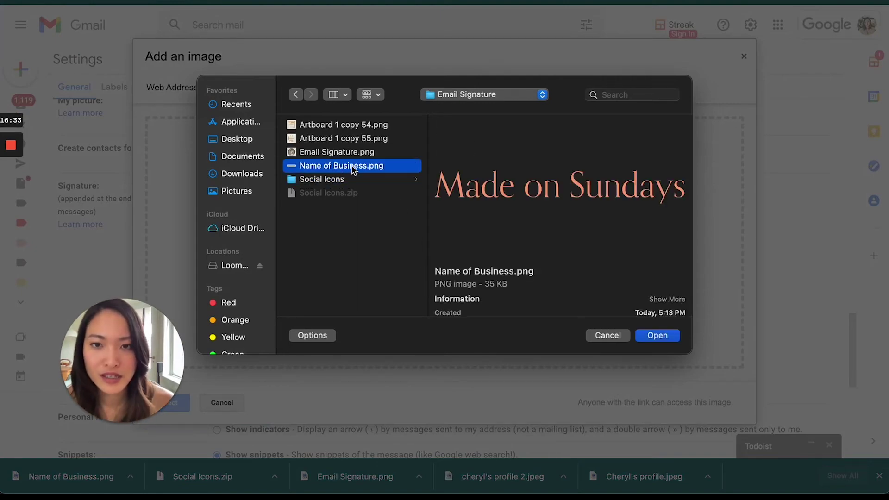
drag(353, 169, 481, 260)
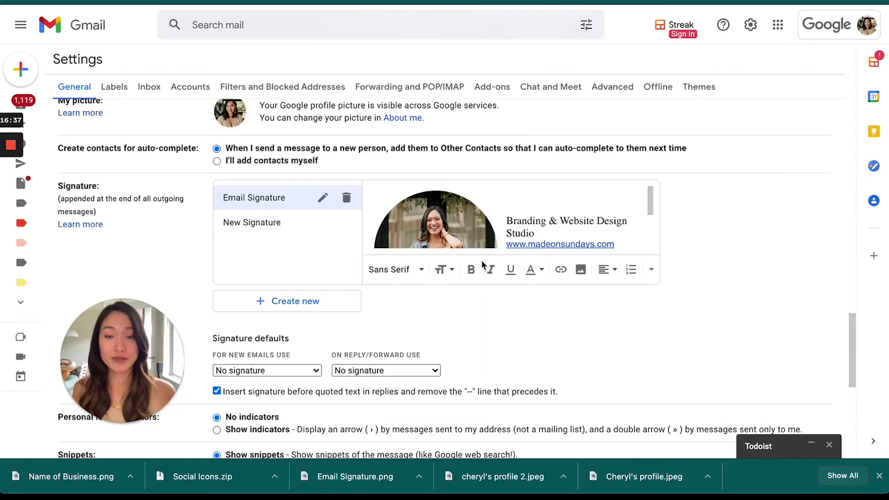
click(558, 225)
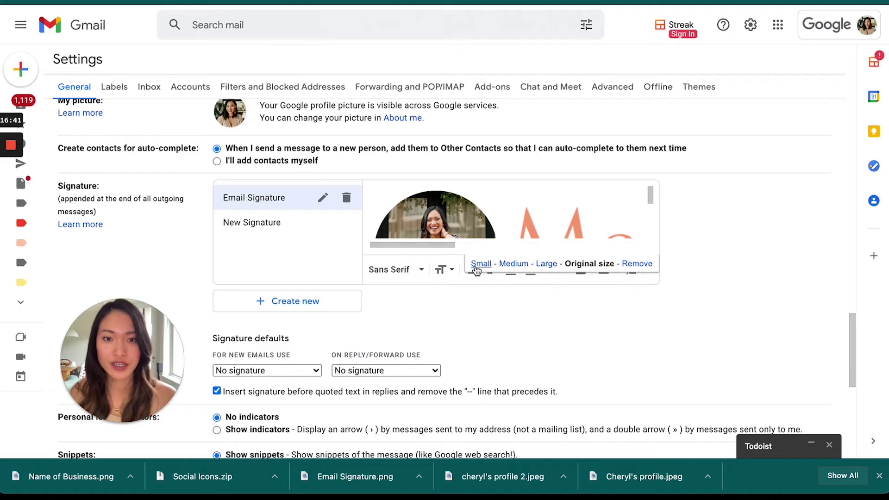
click(512, 264)
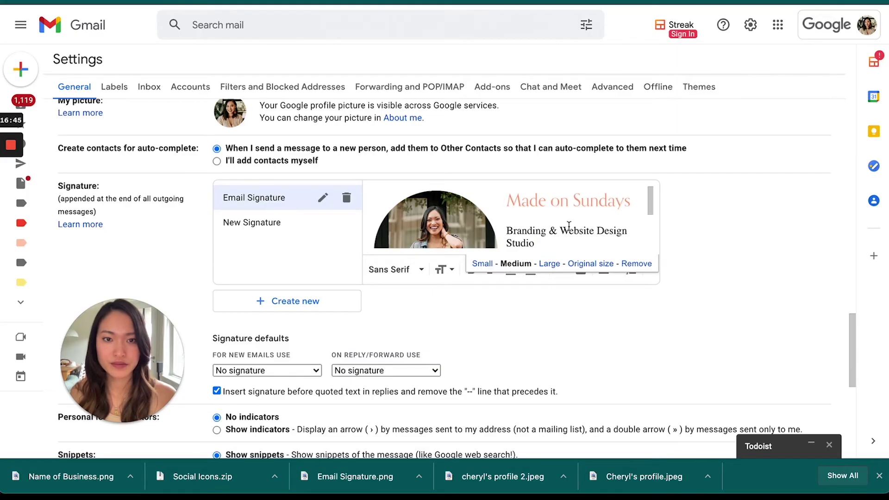
Upload the Instagram icon 1.png from the Social Icons folder below the newsletter line and set its size to Small.
scroll(563, 227, down, 1)
scroll(544, 225, down, 1)
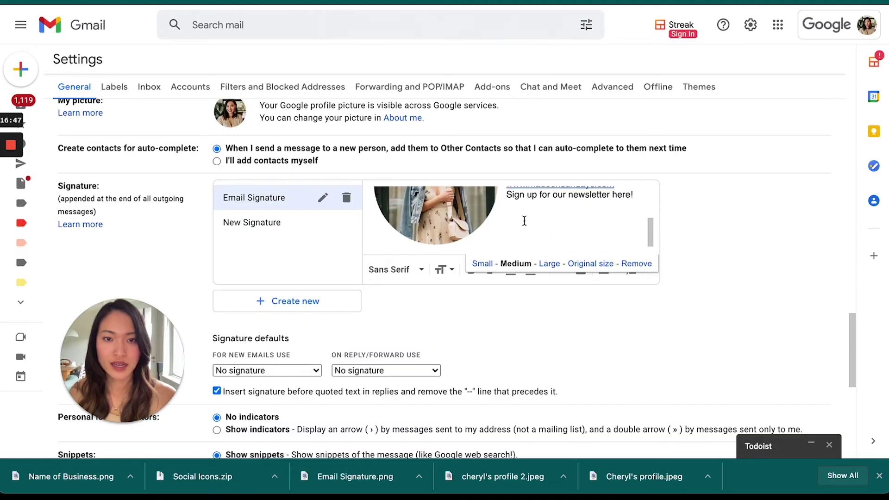
click(523, 207)
scroll(519, 221, up, 1)
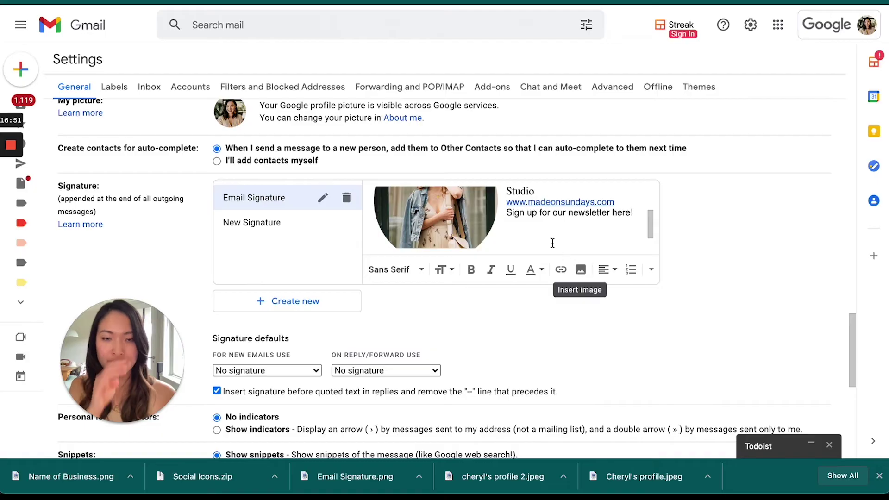
click(581, 271)
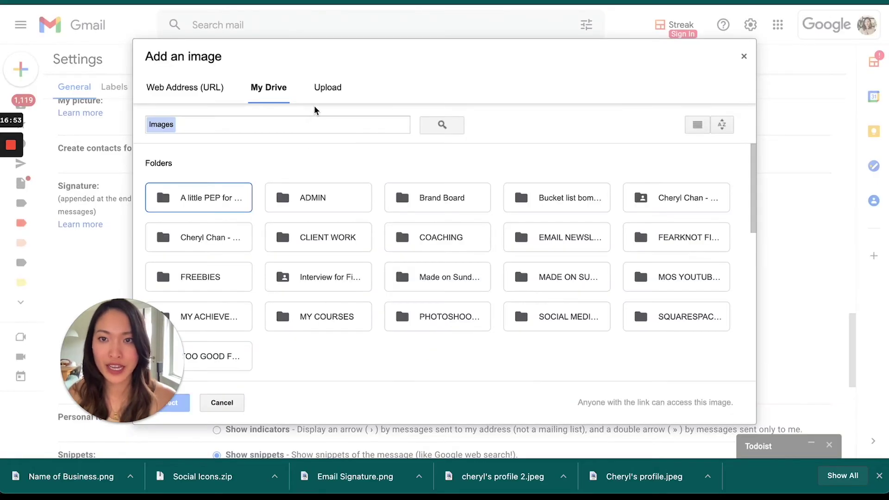
click(329, 91)
click(408, 262)
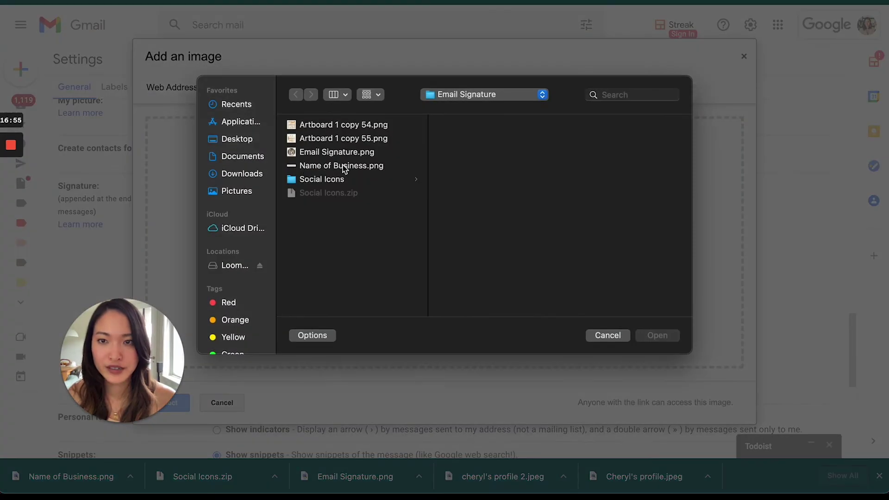
click(336, 182)
click(456, 130)
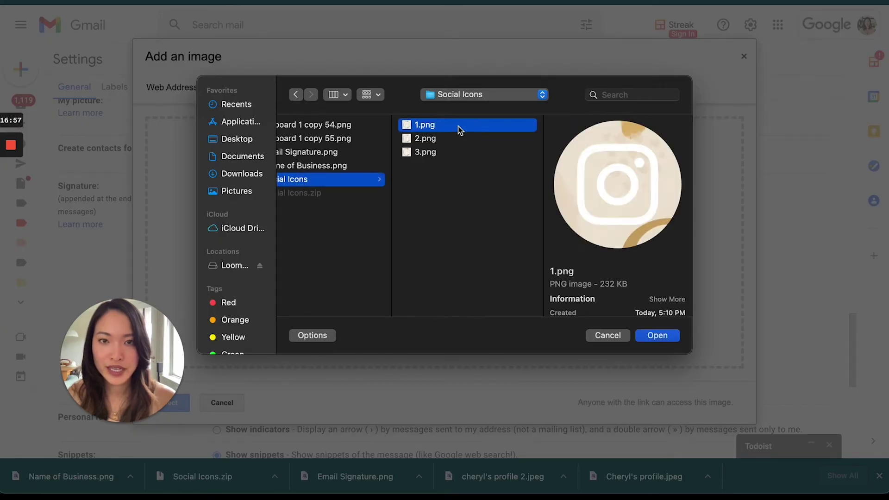
double_click(456, 130)
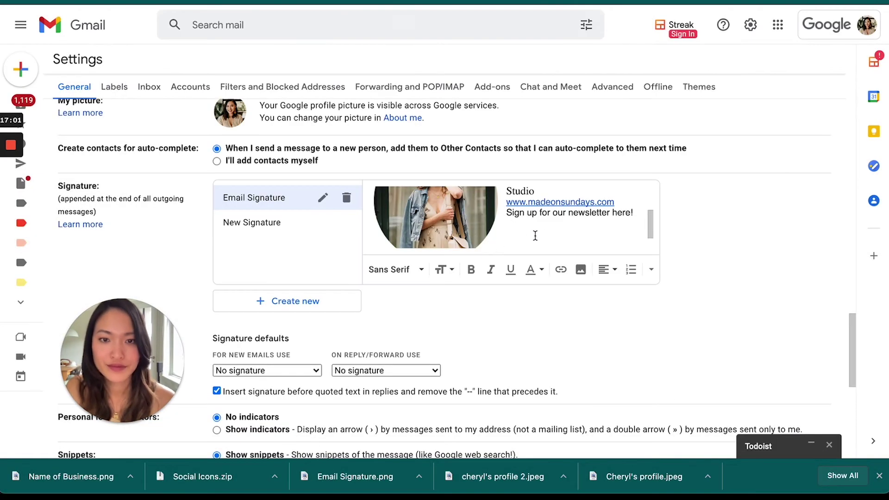
click(595, 229)
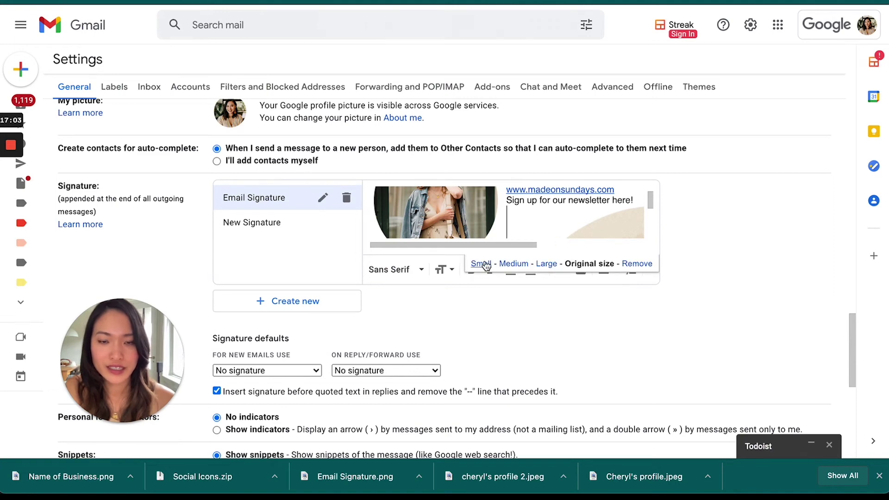
click(484, 266)
Upload the Facebook icon 2.png from the Social Icons folder after the Instagram icon and set its size to Small.
click(577, 233)
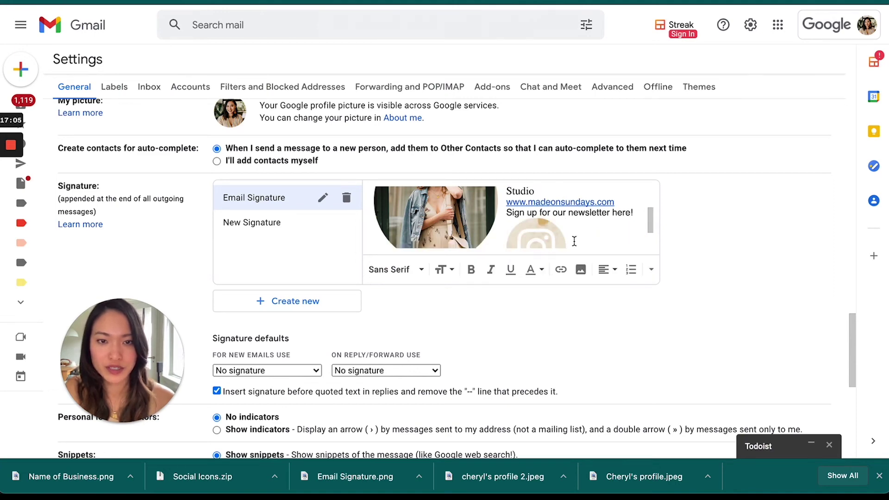
click(581, 270)
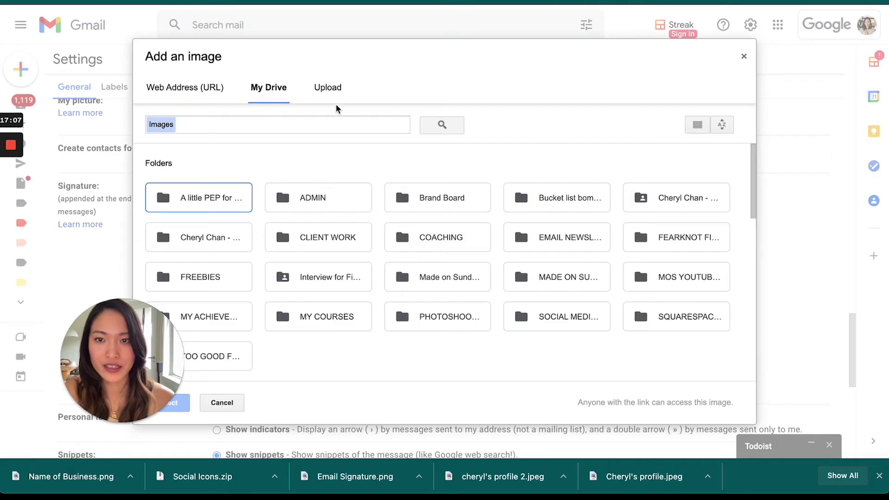
click(328, 88)
click(433, 260)
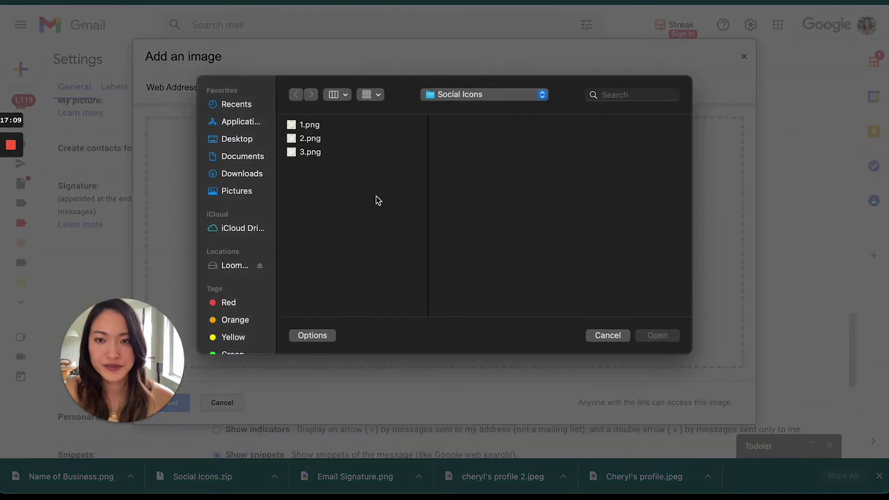
double_click(309, 138)
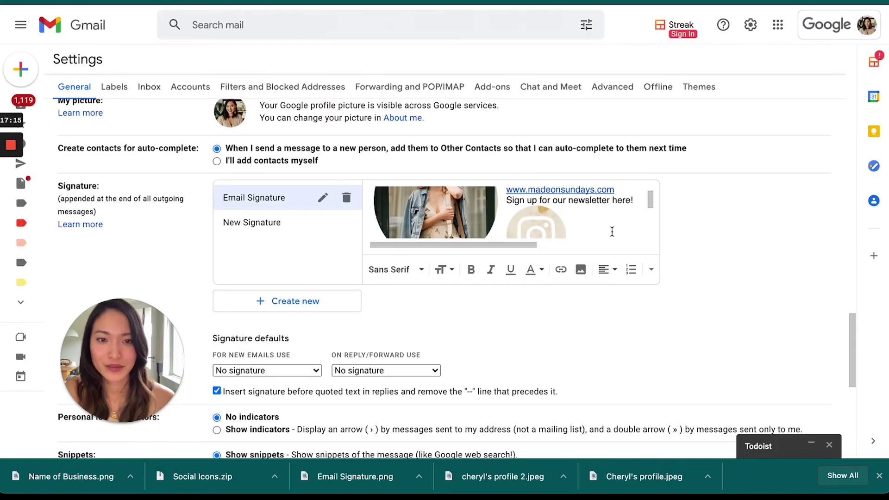
scroll(612, 231, down, 3)
click(612, 231)
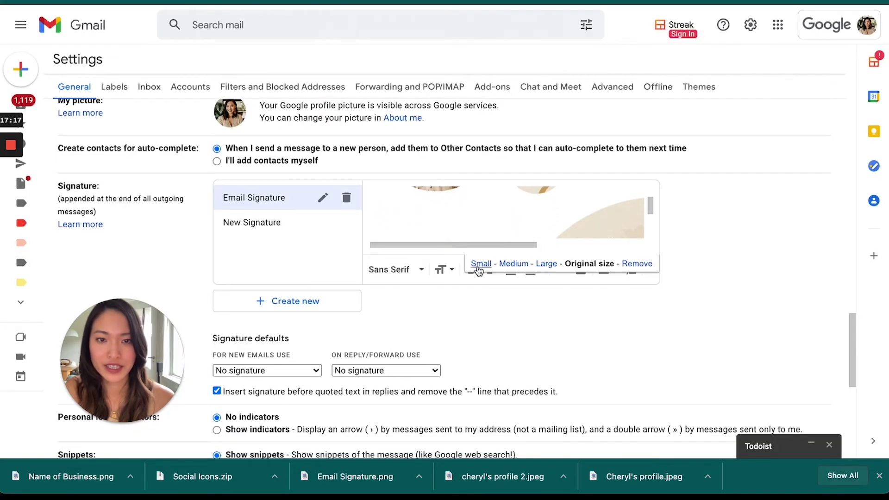
click(479, 267)
Upload the Pinterest icon 3.png from the Social Icons folder after the Facebook icon and set its size to Small.
click(631, 215)
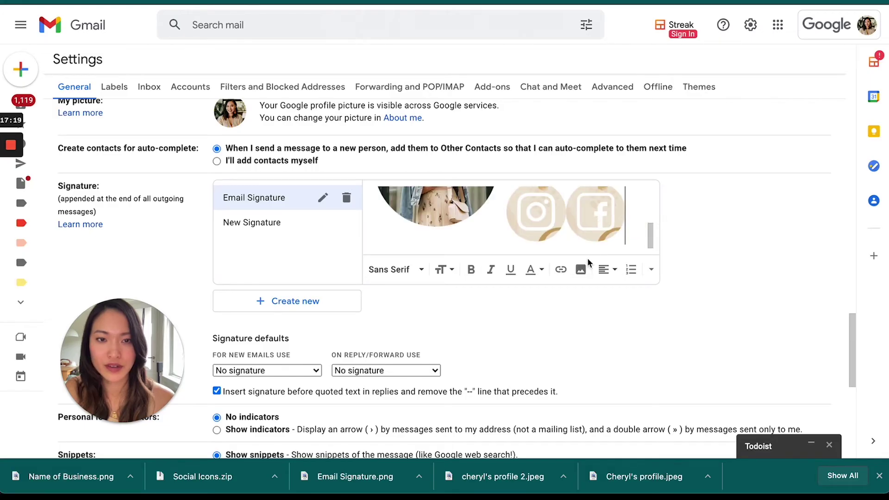
click(580, 269)
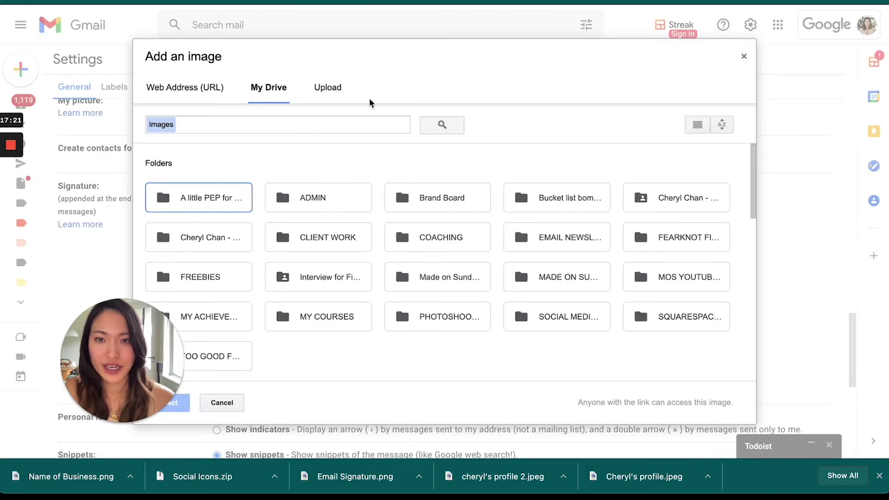
click(330, 90)
click(459, 264)
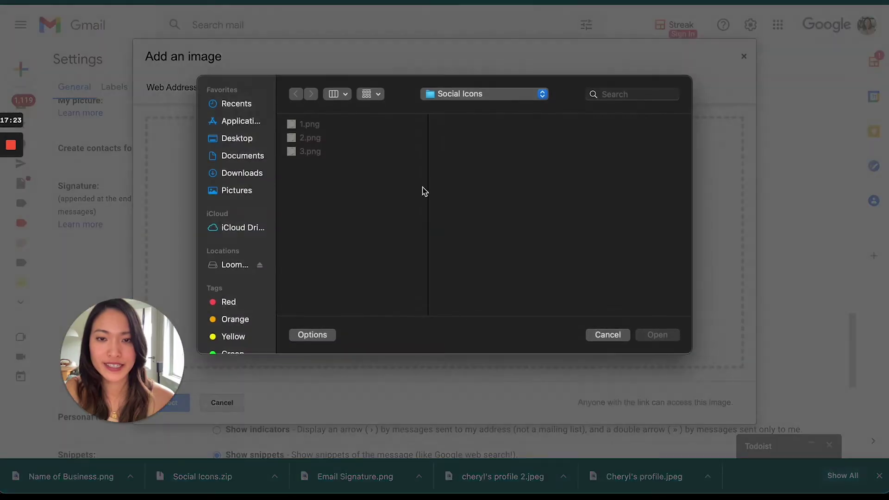
double_click(327, 152)
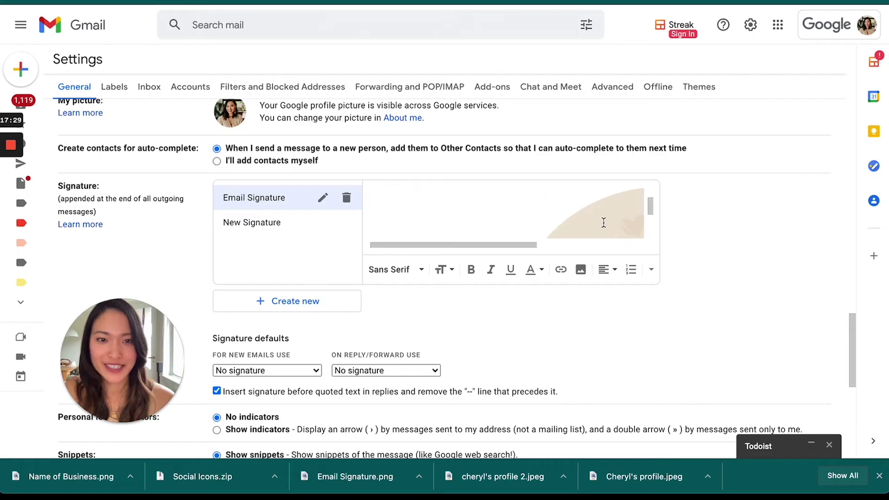
click(613, 228)
click(482, 263)
Review the whole signature, from the photo and business name to the three social icons, and select its contents.
scroll(580, 230, up, 2)
scroll(581, 230, up, 1)
scroll(544, 213, down, 2)
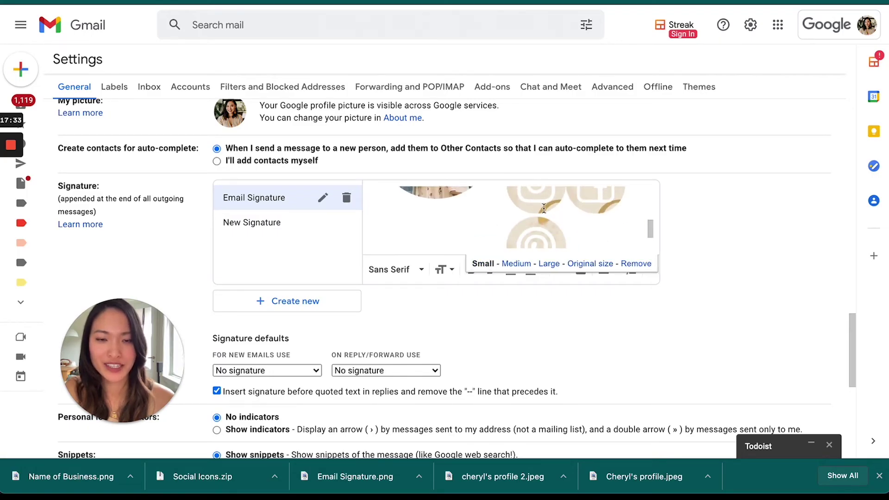
scroll(611, 227, up, 1)
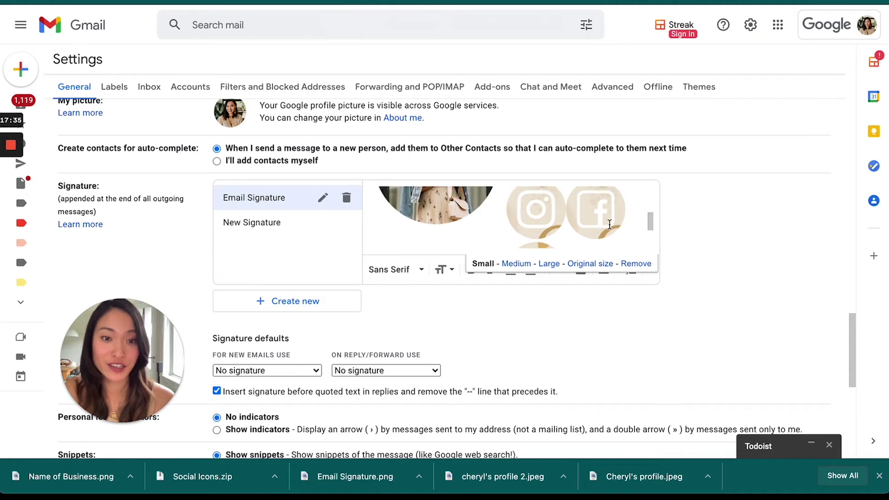
scroll(607, 224, up, 1)
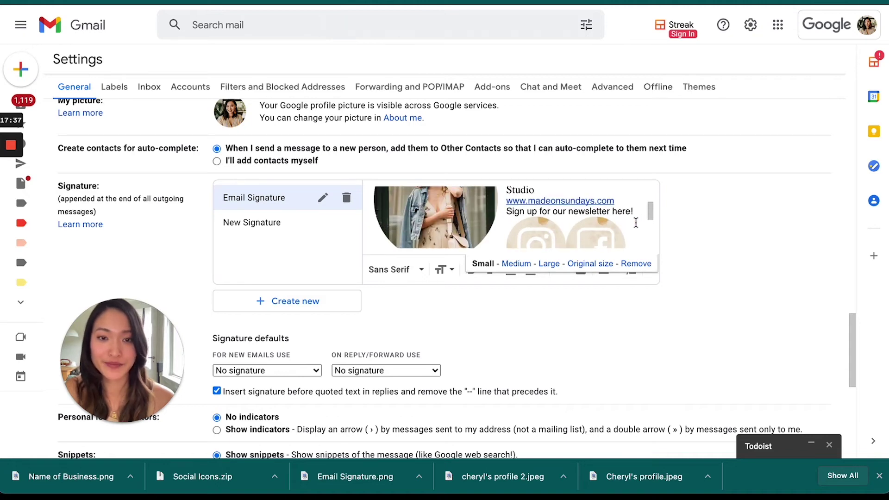
scroll(636, 223, down, 1)
scroll(581, 221, down, 1)
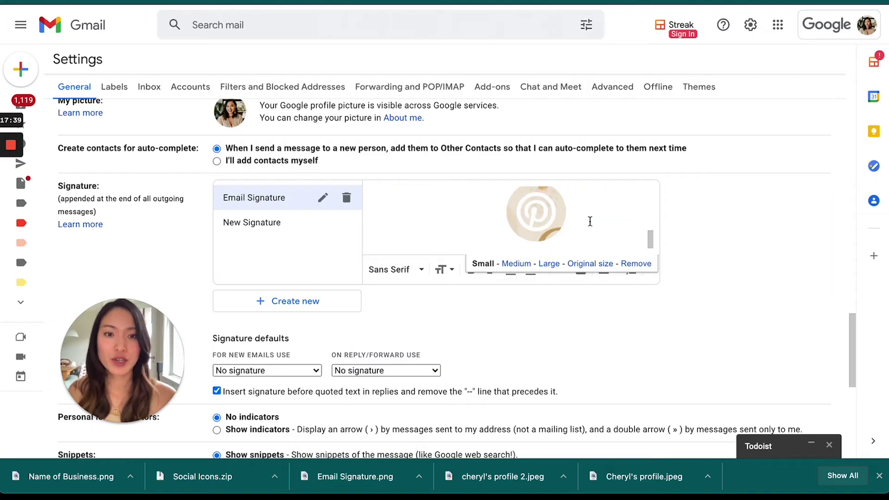
click(630, 235)
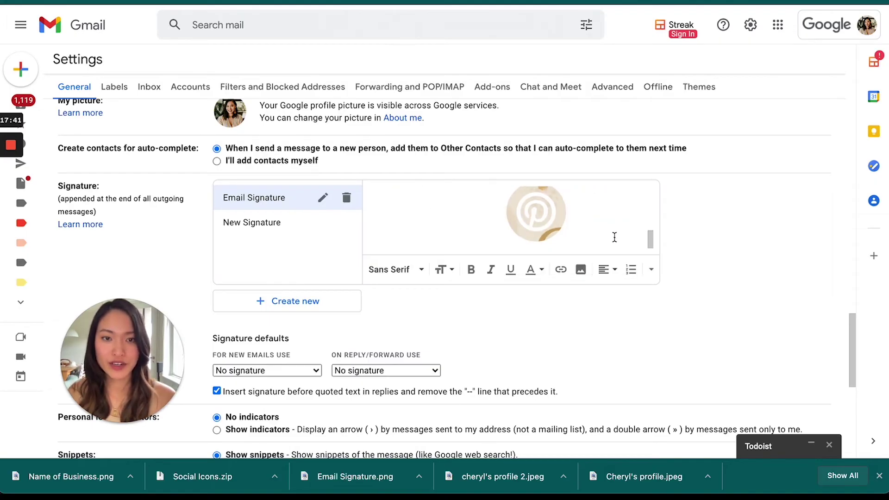
mouse_move(605, 236)
mouse_down()
mouse_move(343, 185)
mouse_move(369, 180)
mouse_move(380, 190)
mouse_up()
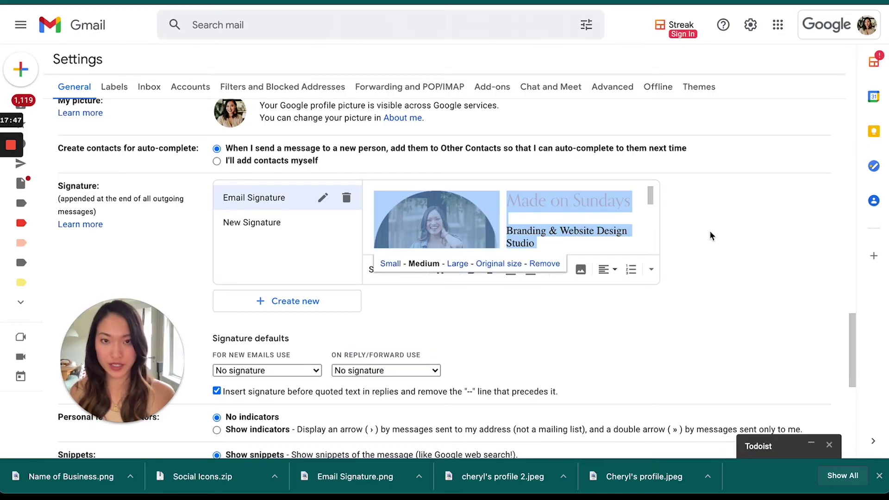
Save the changed signature settings.
click(745, 235)
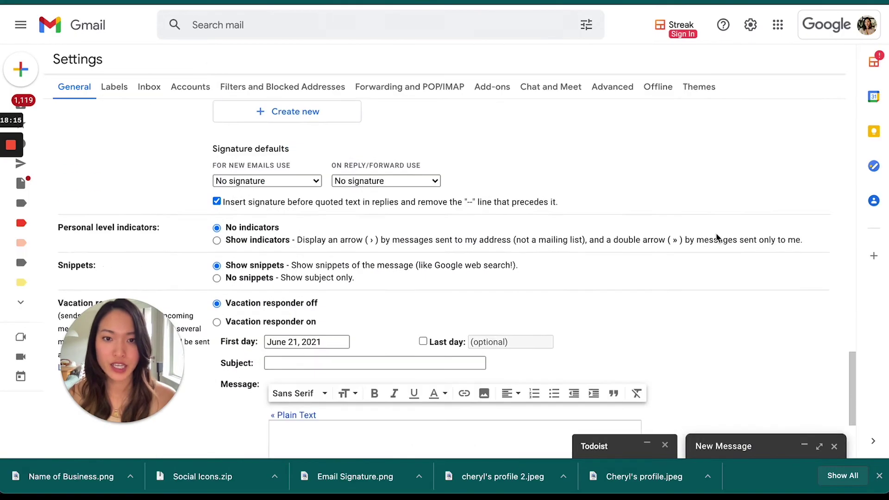
scroll(717, 236, down, 4)
click(426, 392)
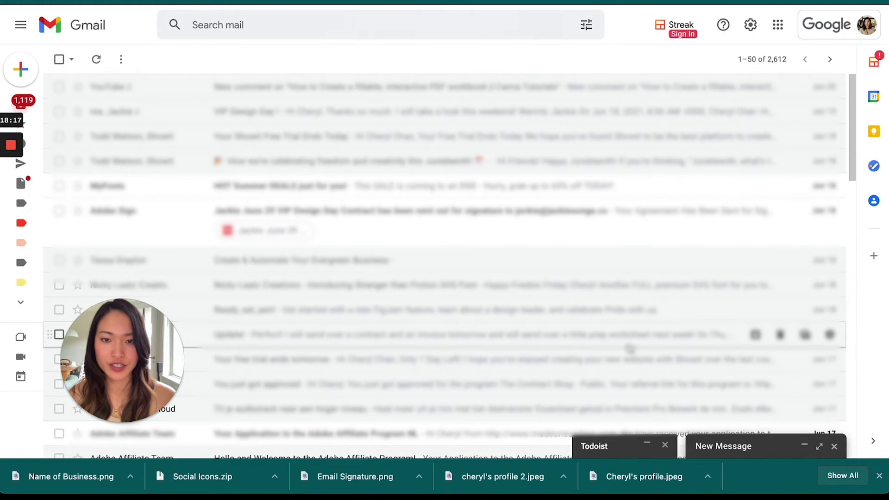
Reopen the full settings and view the saved contents of "New Signature" and "Email Signature".
click(750, 24)
click(751, 95)
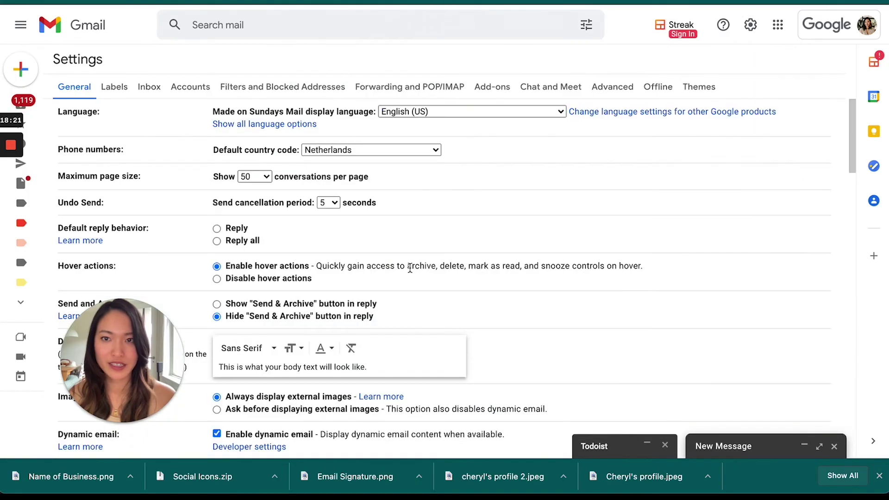
scroll(454, 270, down, 20)
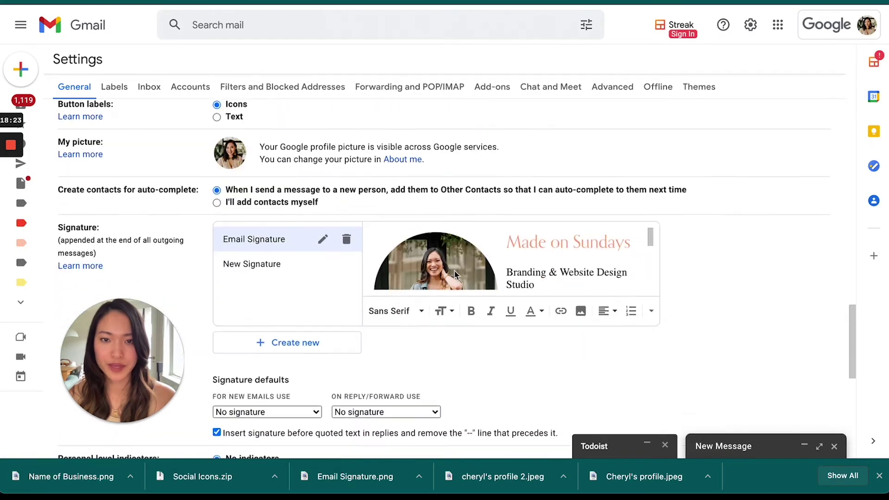
click(270, 217)
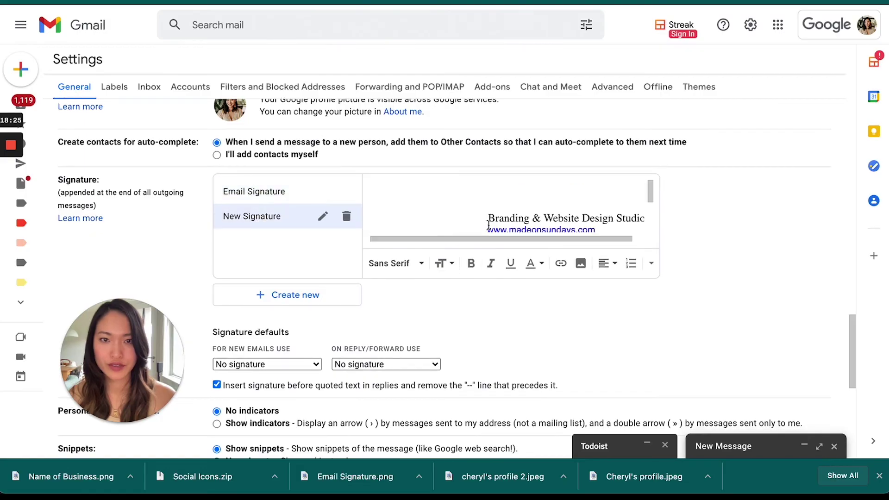
click(282, 195)
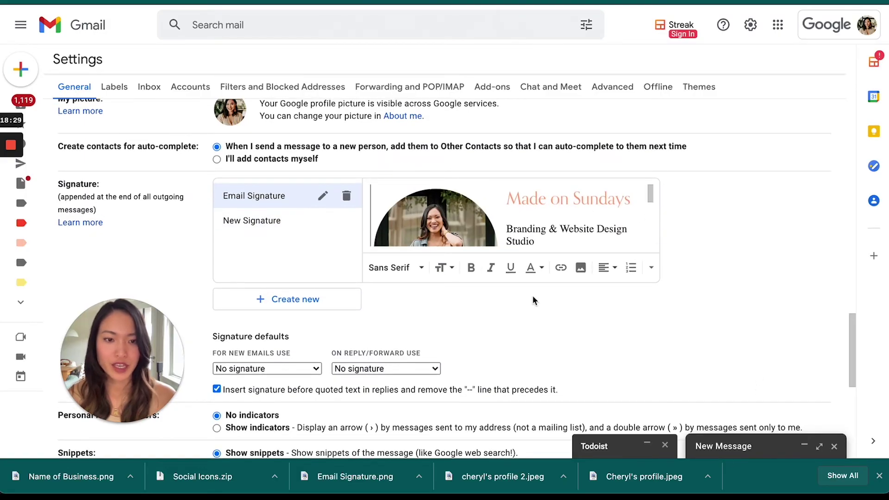
click(750, 446)
click(720, 438)
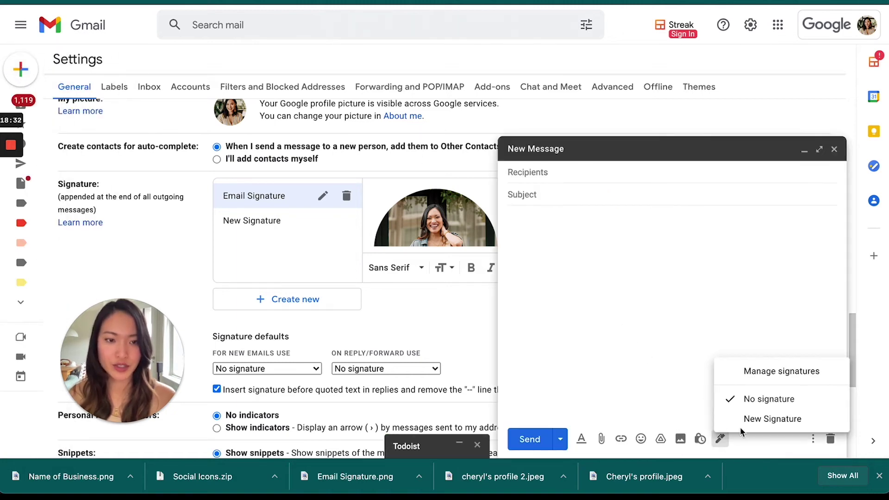
click(764, 399)
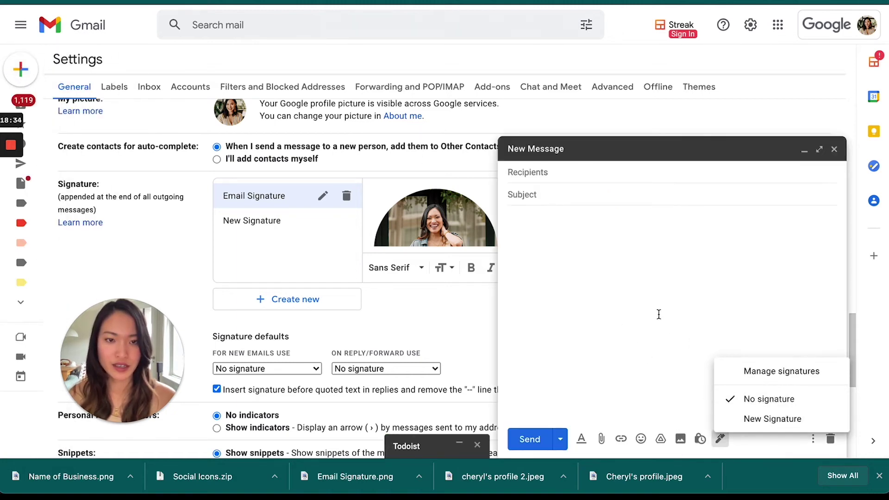
click(833, 150)
Compose a new message and insert "Email Signature" into it.
key(c)
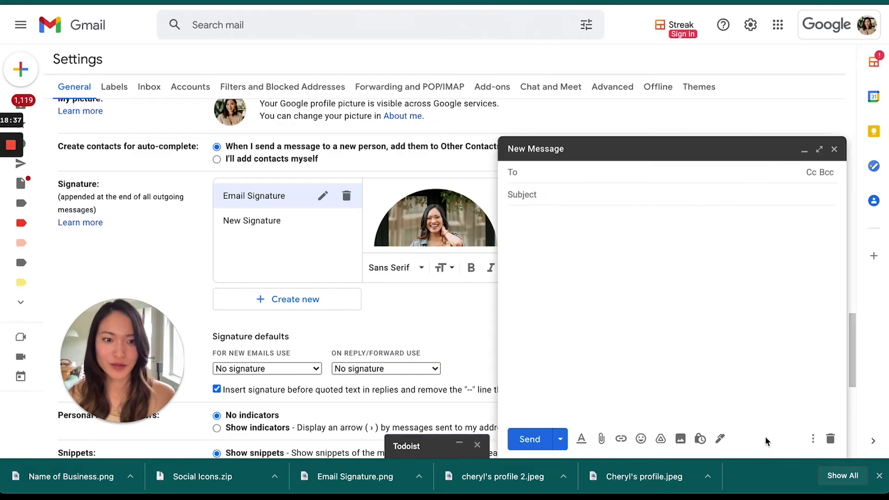
click(720, 438)
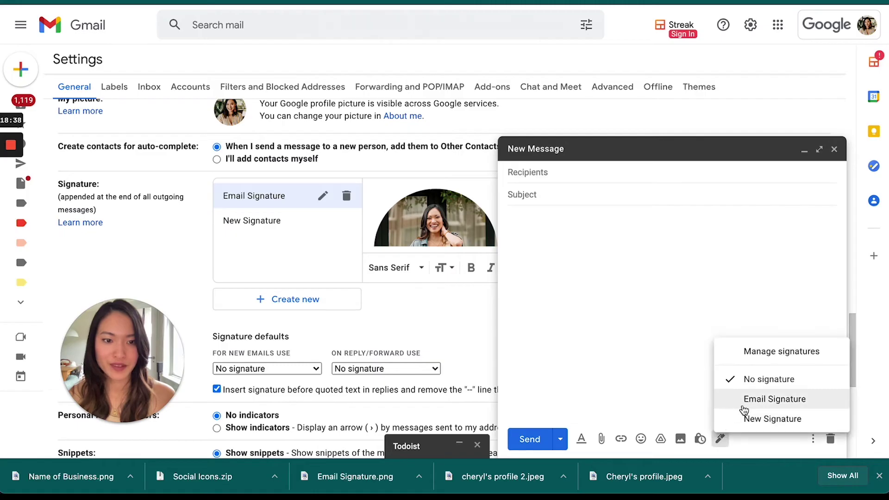
click(767, 400)
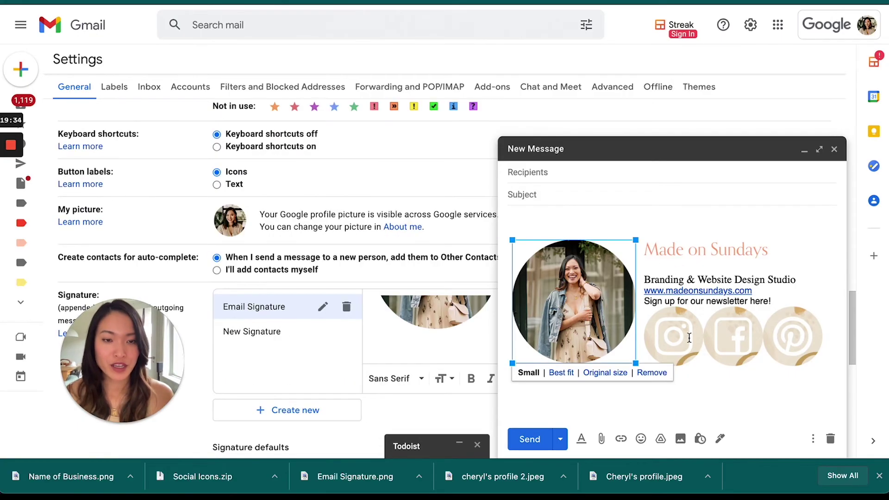
Shrink the Instagram, Facebook and Pinterest icons in the message's signature to about half their size.
click(686, 348)
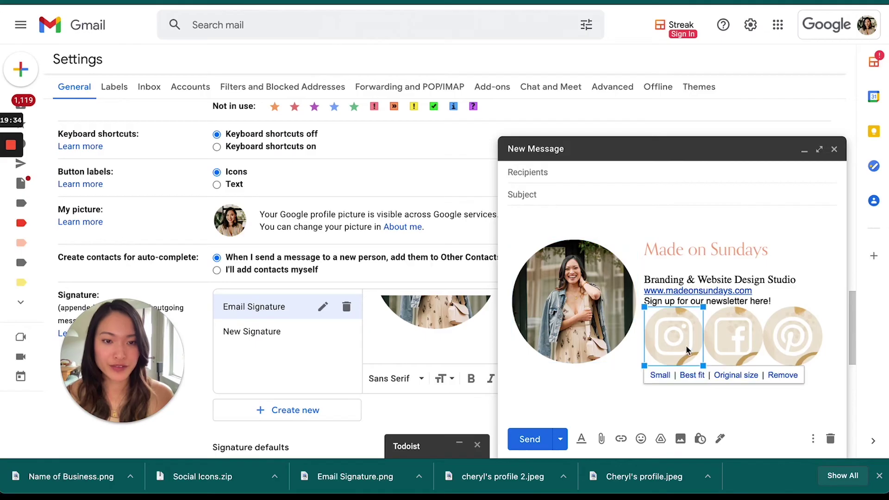
drag(702, 365, 672, 341)
click(729, 363)
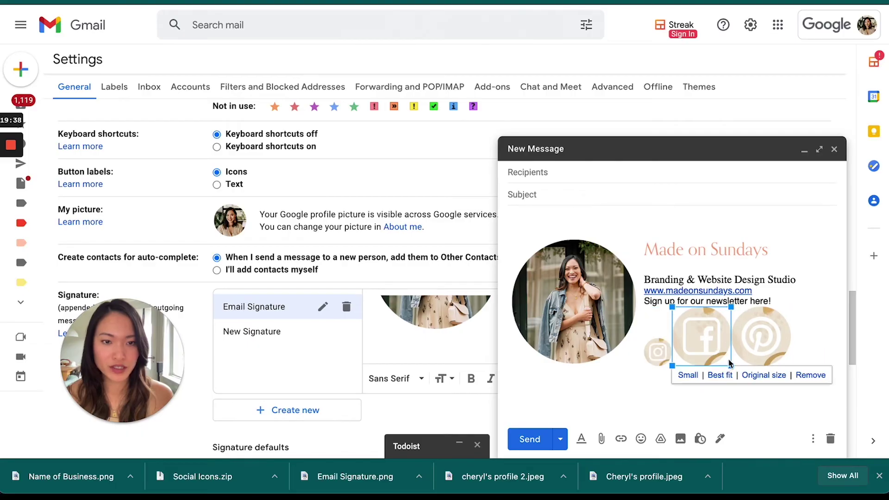
drag(731, 366, 702, 335)
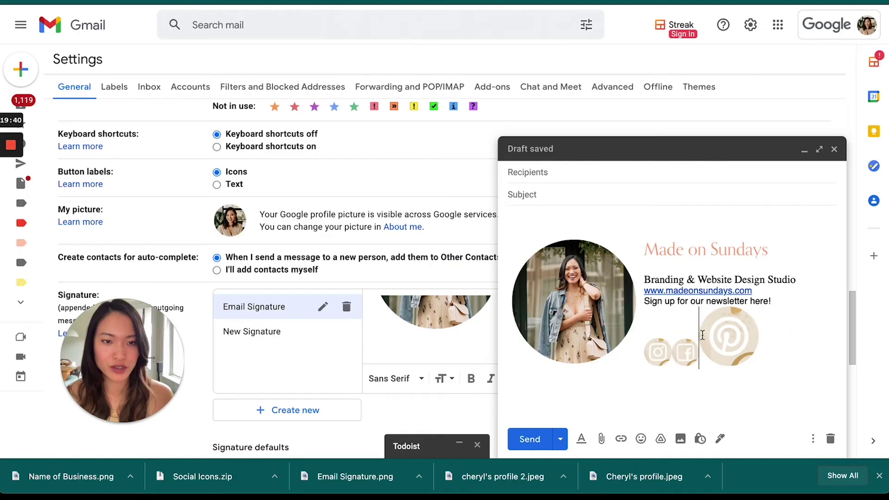
click(750, 345)
drag(759, 366, 731, 338)
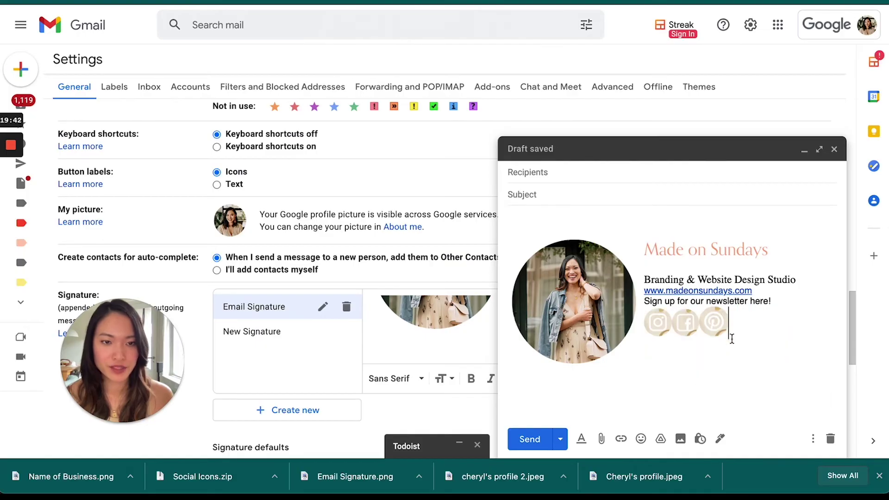
Fine-tune the Pinterest icon's size to match the Instagram and Facebook icons beside it.
click(713, 321)
click(663, 330)
click(726, 333)
drag(729, 337, 723, 333)
click(747, 324)
click(718, 323)
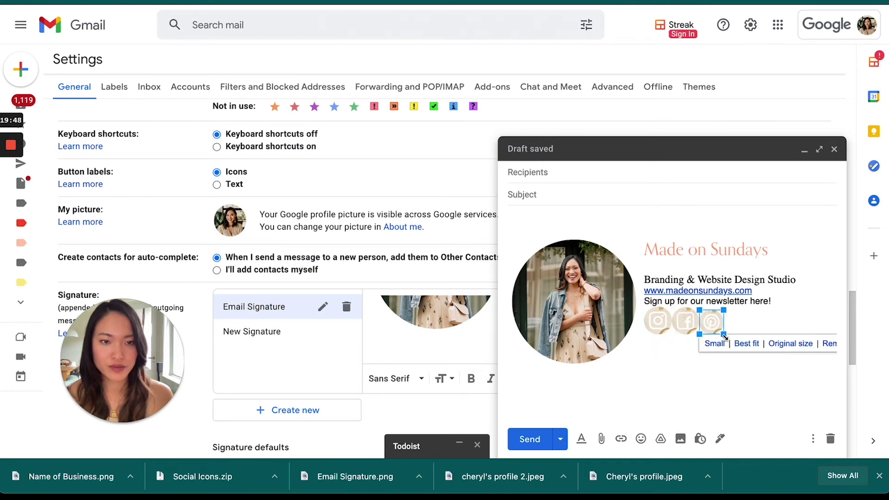
click(724, 331)
click(718, 326)
drag(721, 335, 725, 338)
click(740, 324)
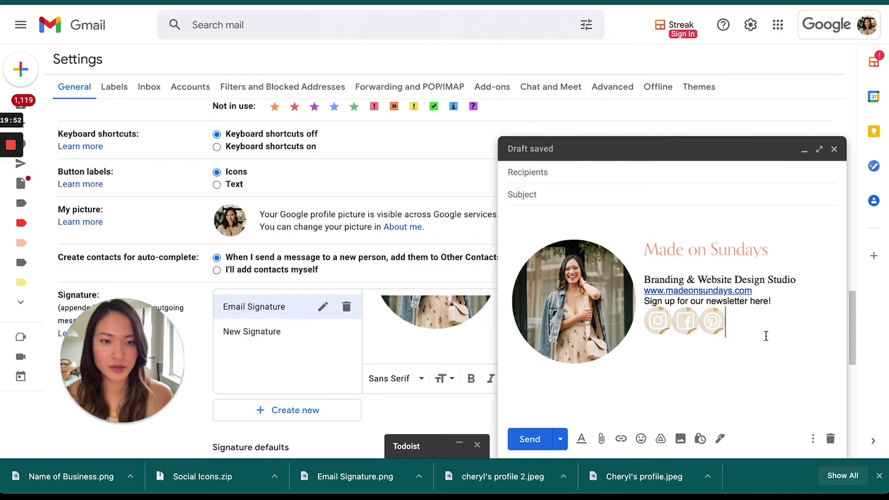
click(722, 317)
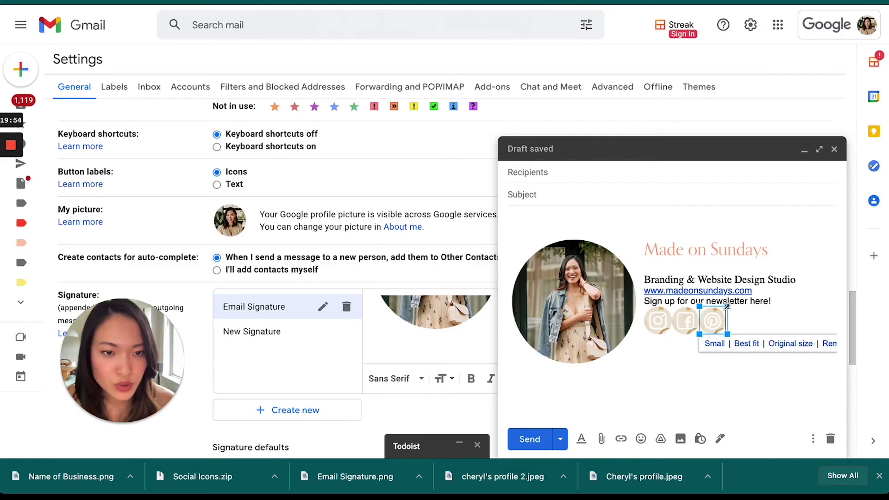
click(746, 314)
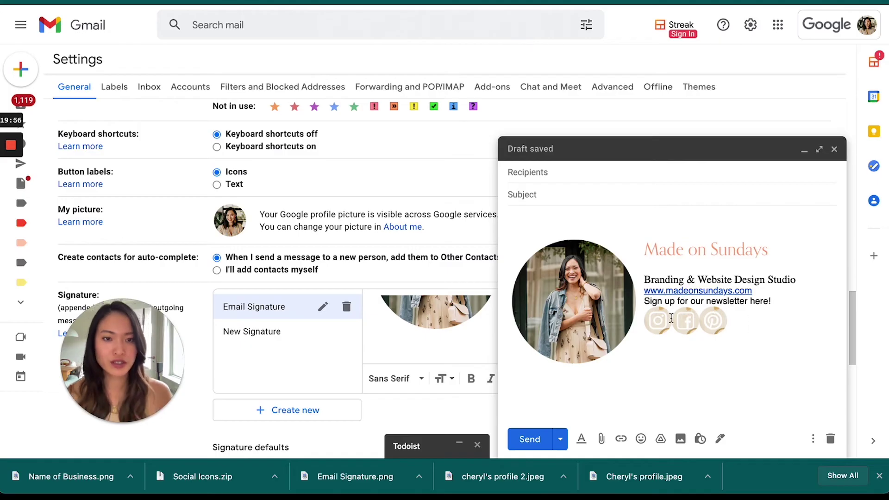
click(675, 321)
click(670, 320)
click(696, 319)
click(748, 325)
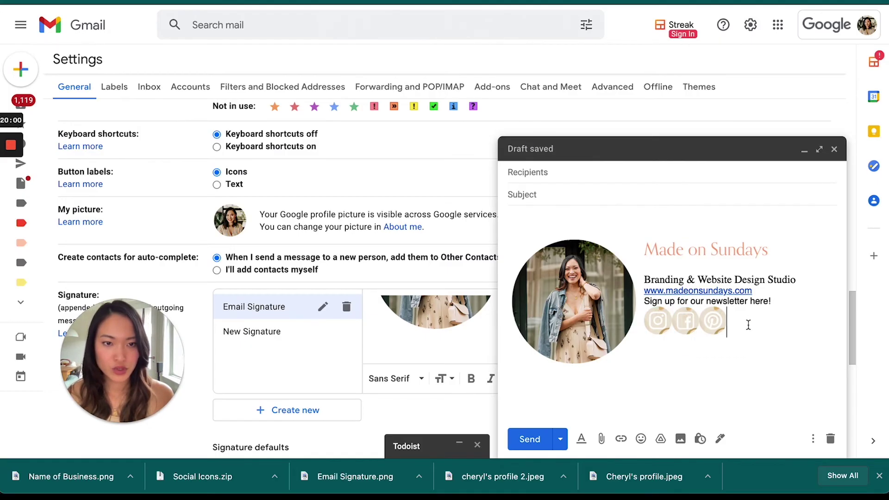
Space the Instagram, Facebook and Pinterest icons apart and add a blank line between the newsletter text and the icon row.
click(671, 322)
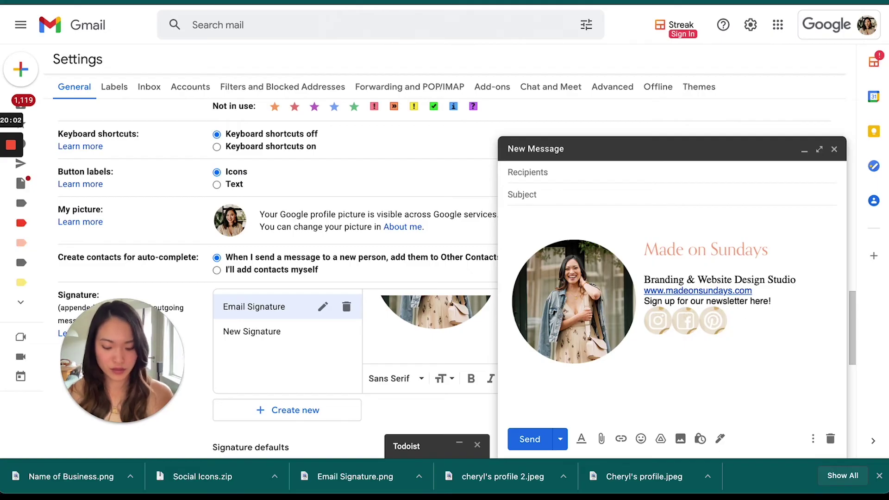
key(Right)
key(Right)
key(Left)
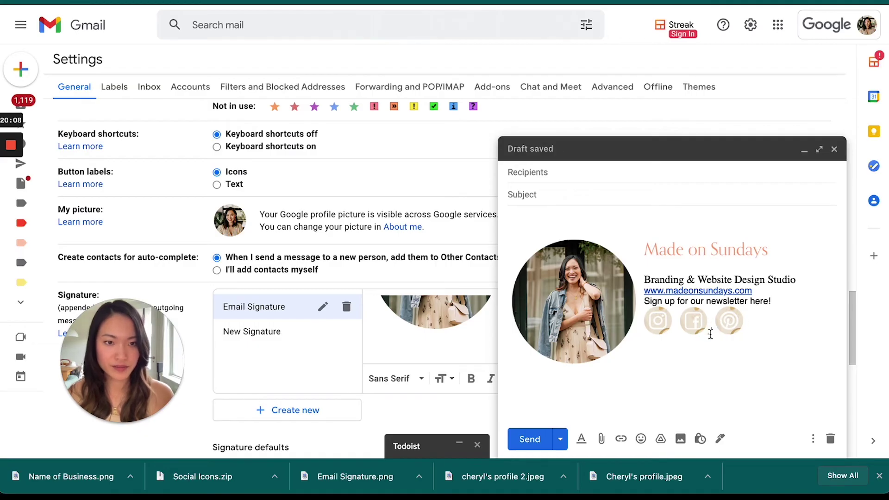
key(Delete)
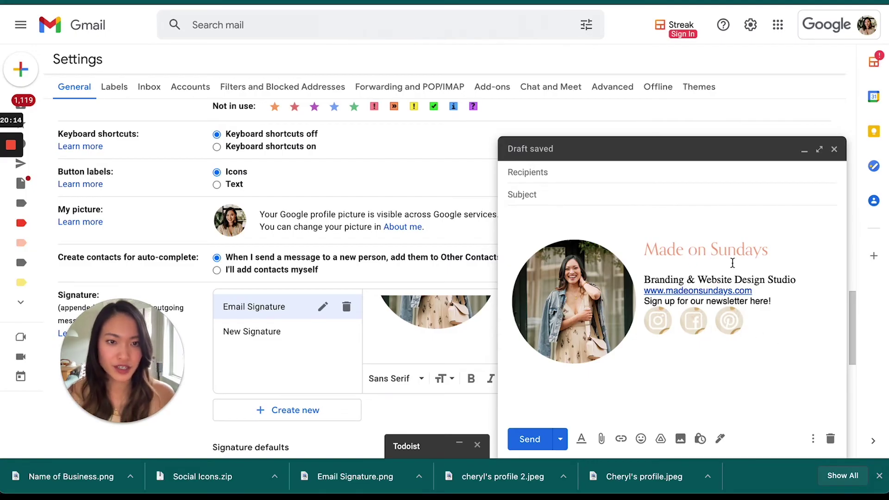
key(Return)
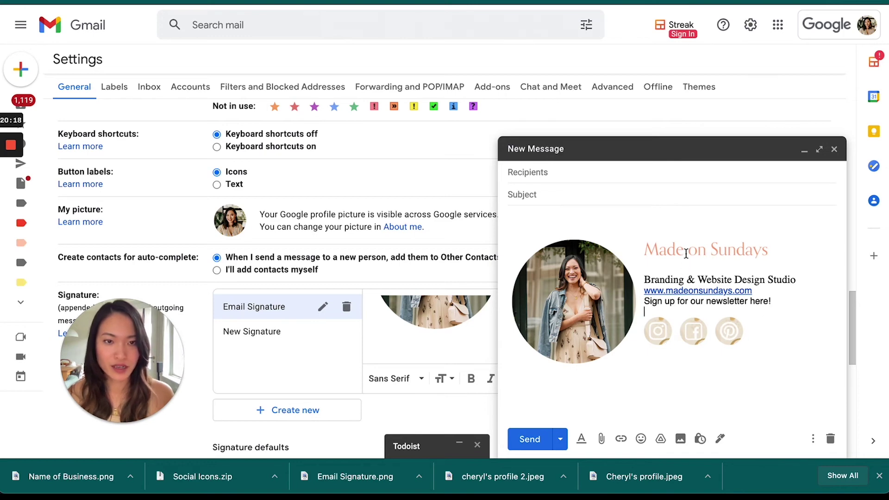
Enlarge the "Made on Sundays" name image so it extends slightly past the width of the tagline below it.
click(751, 256)
drag(767, 256, 829, 269)
click(764, 255)
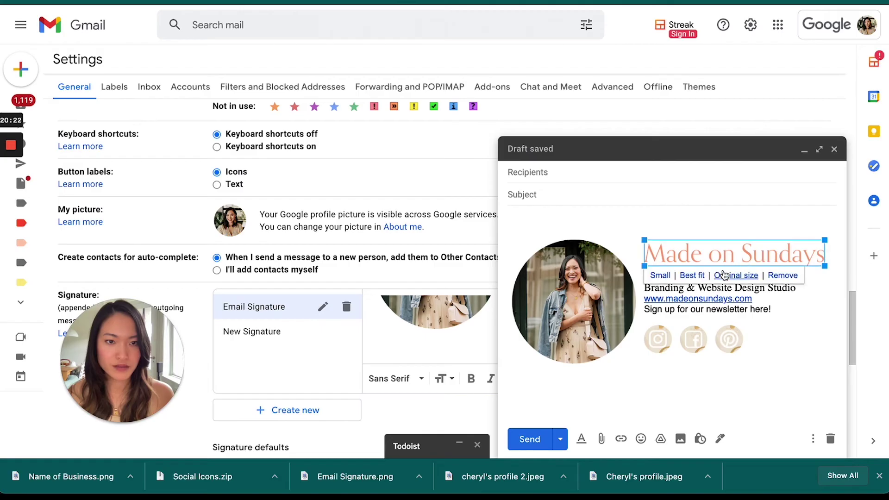
click(723, 272)
key(ctrl+z)
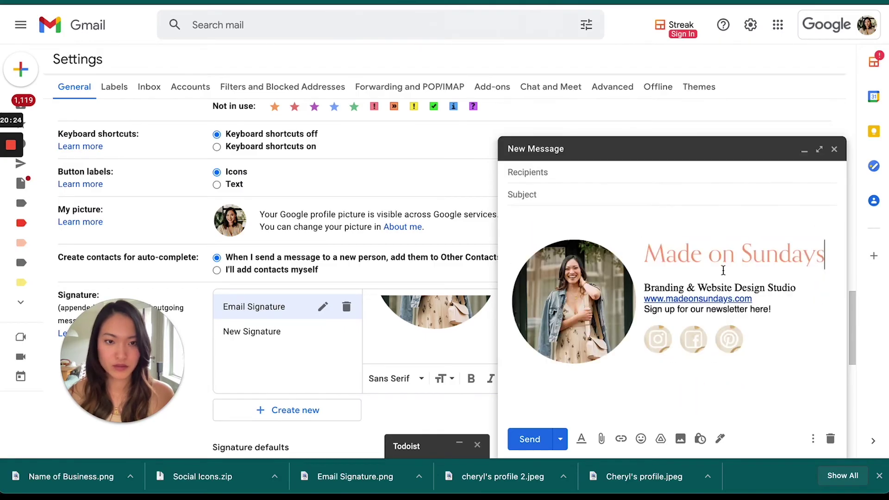
Remove the blank line beneath the "Made on Sundays" image and shrink the image slightly.
click(685, 262)
click(789, 297)
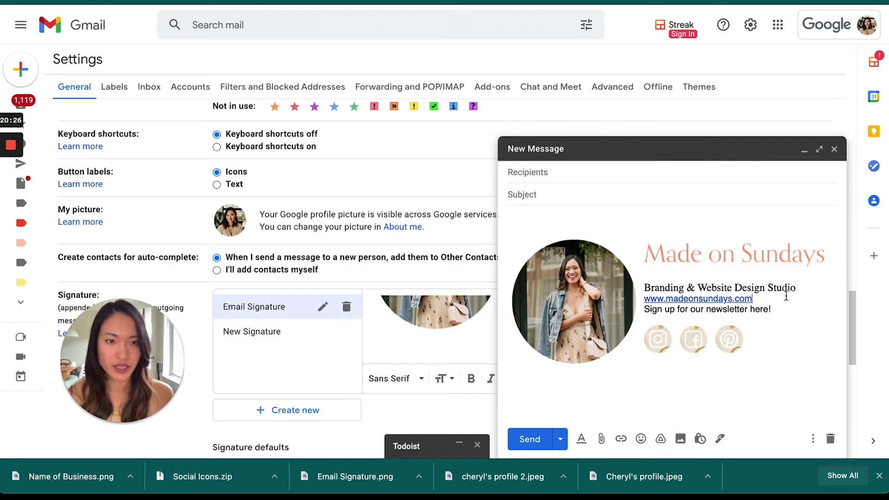
key(ctrl+z)
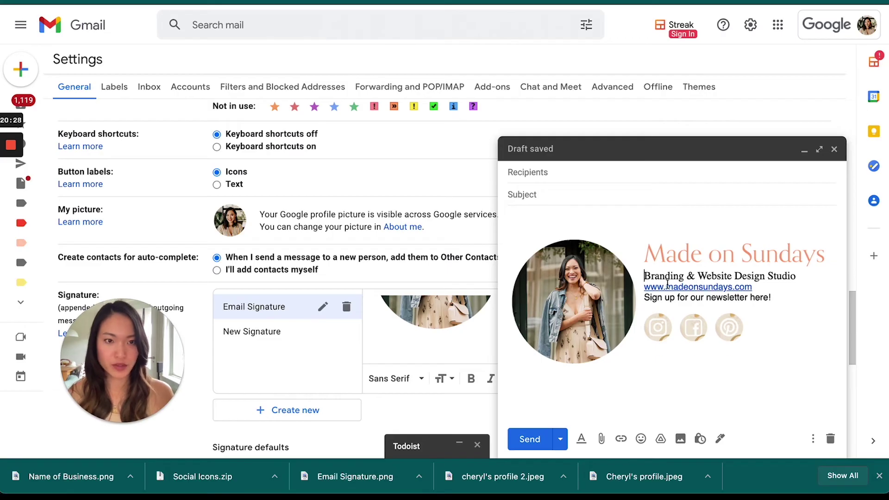
click(824, 263)
drag(825, 266, 812, 255)
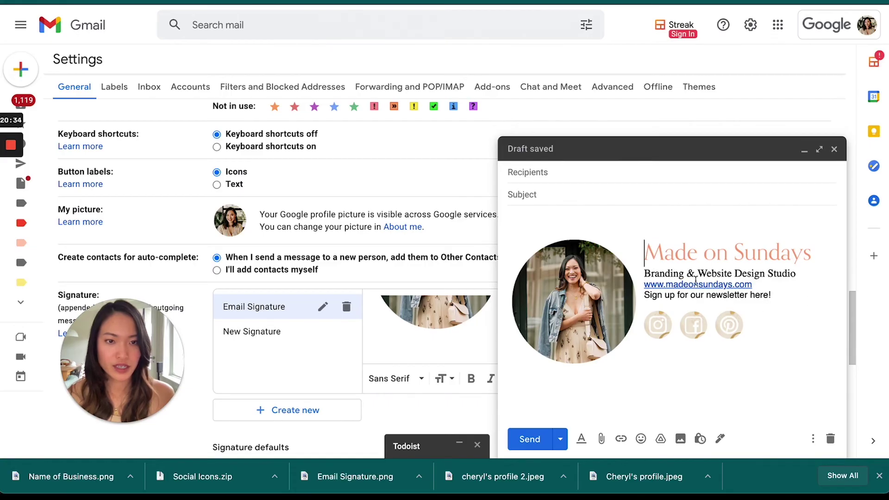
Indent the tagline, website, newsletter and icon lines by one space to align them with the business name's lettering.
click(644, 277)
key(Down)
key(Down)
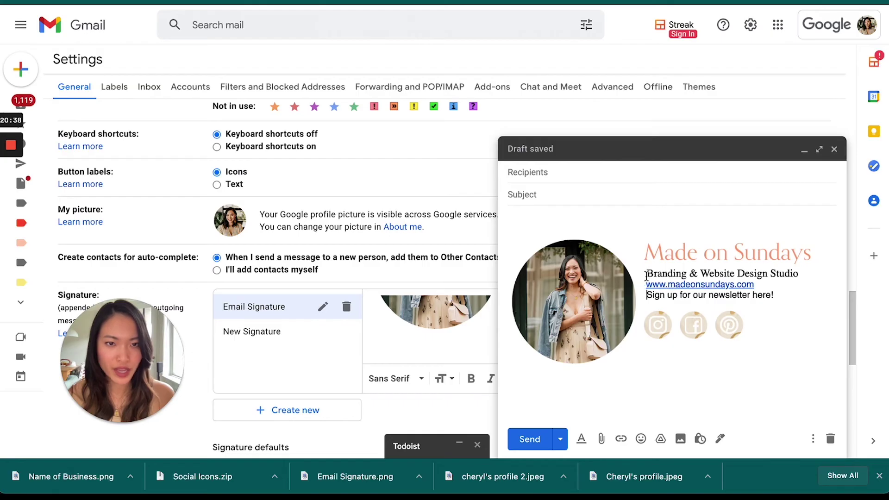
click(795, 329)
click(645, 327)
key(Left)
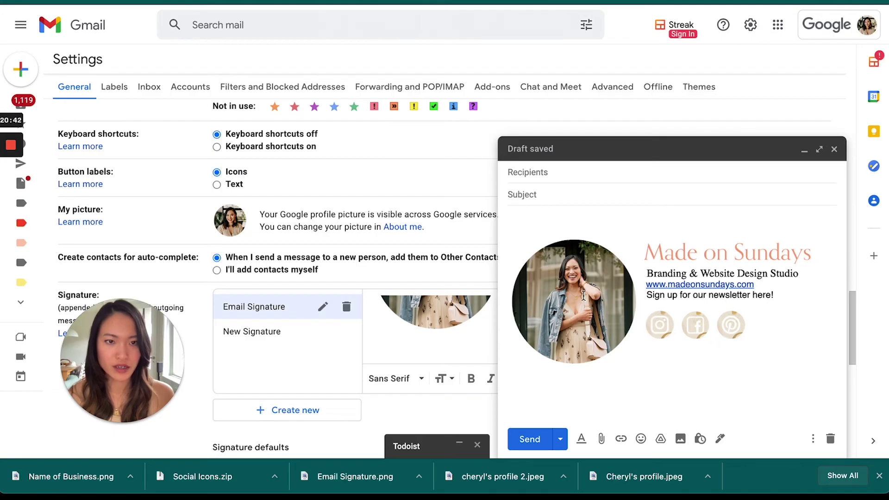
Shrink the round profile photo until its height roughly matches the text and icon block beside it.
click(571, 343)
drag(512, 363, 539, 338)
click(730, 337)
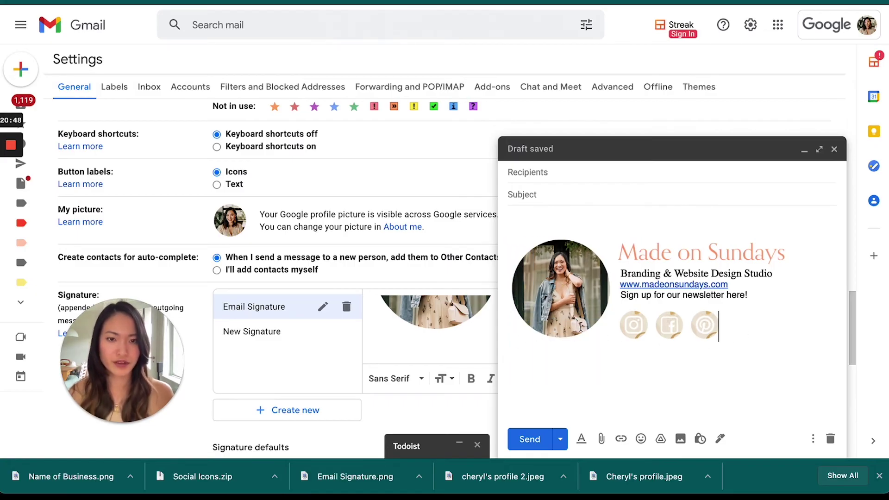
click(511, 337)
click(792, 339)
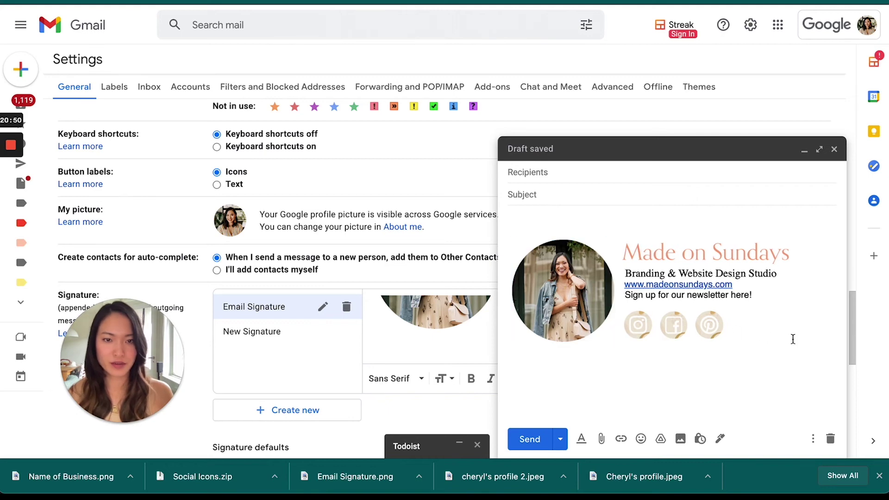
click(528, 335)
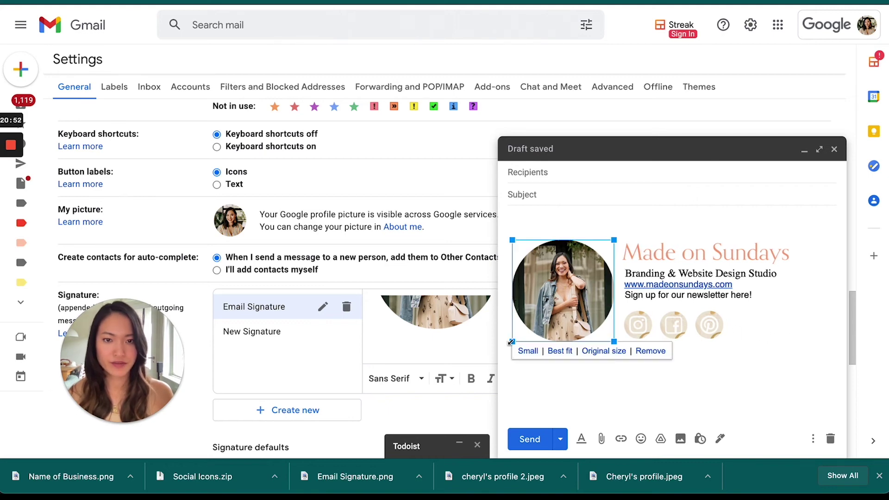
click(804, 344)
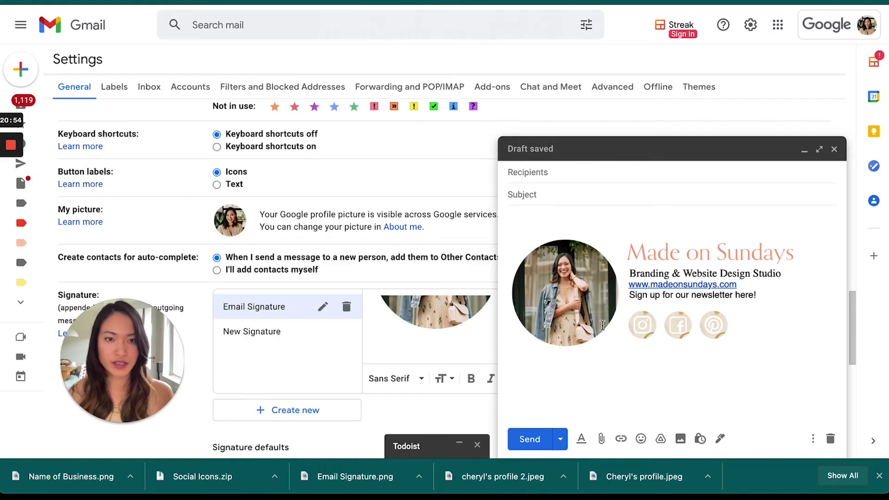
click(529, 340)
click(785, 347)
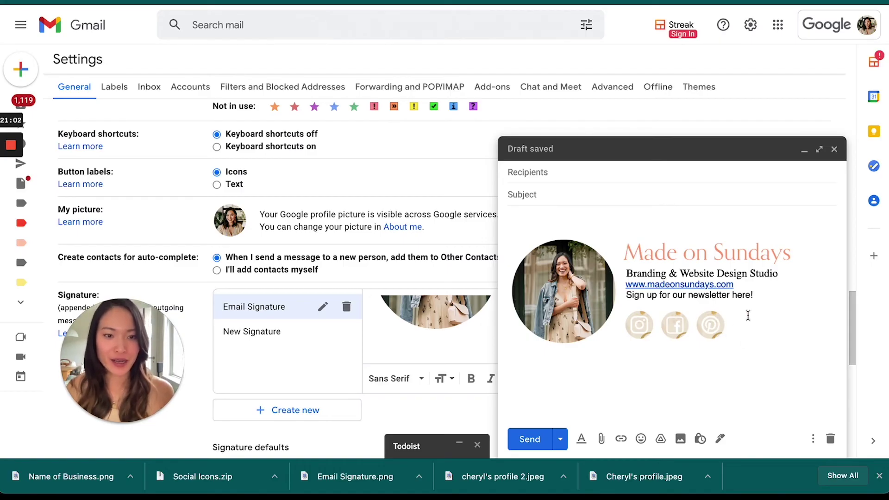
Copy the refined signature from the message and replace the contents of "Email Signature" in the settings with it.
mouse_move(730, 335)
mouse_down()
mouse_move(623, 259)
mouse_move(504, 268)
mouse_up()
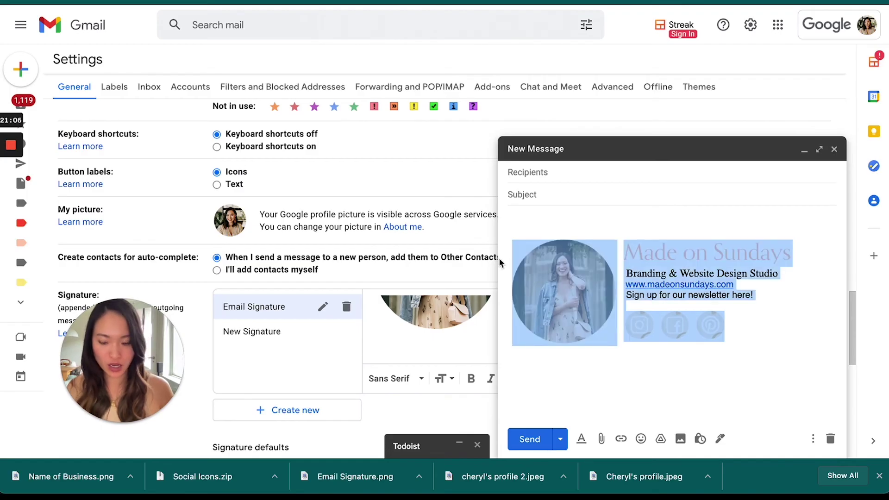
click(804, 152)
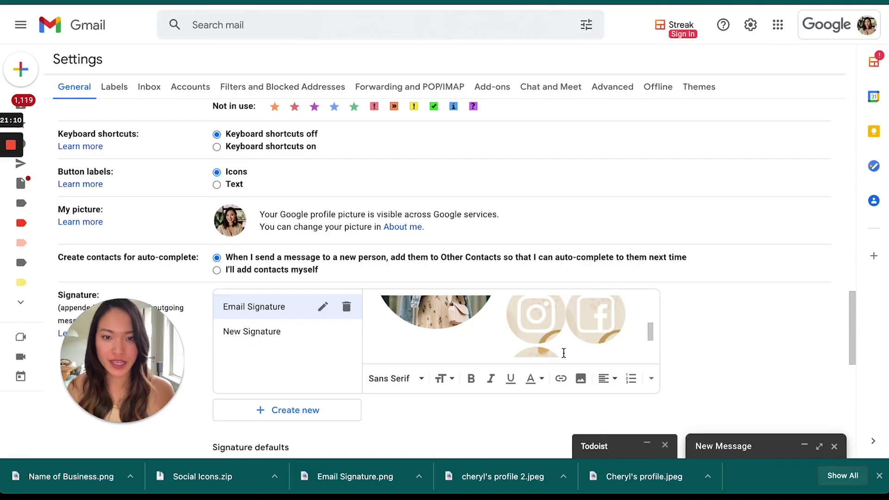
scroll(551, 347, down, 3)
scroll(551, 347, up, 2)
mouse_move(550, 347)
mouse_down()
mouse_move(581, 332)
mouse_move(403, 279)
mouse_move(372, 295)
mouse_move(380, 308)
mouse_up()
key(ctrl+x)
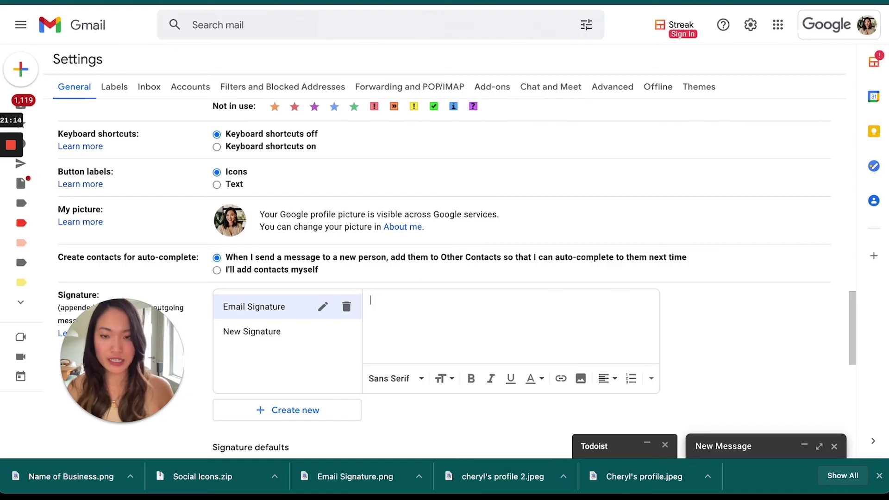
key(ctrl+v)
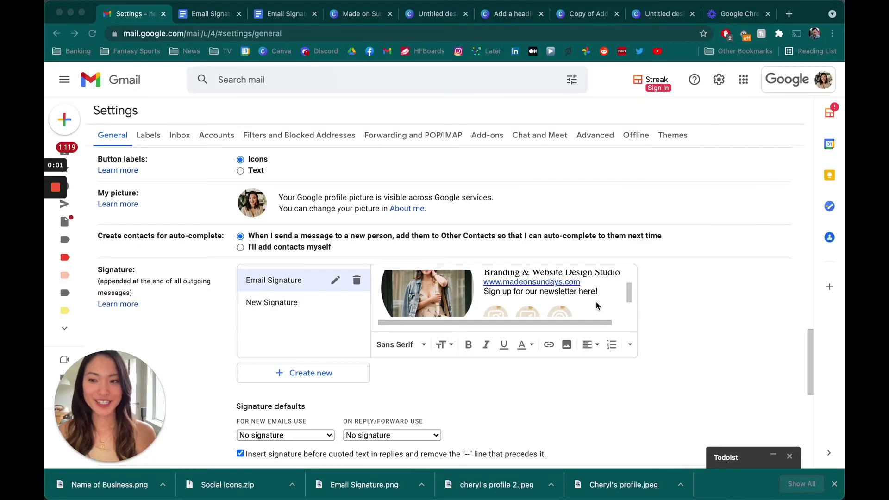
scroll(596, 305, down, 1)
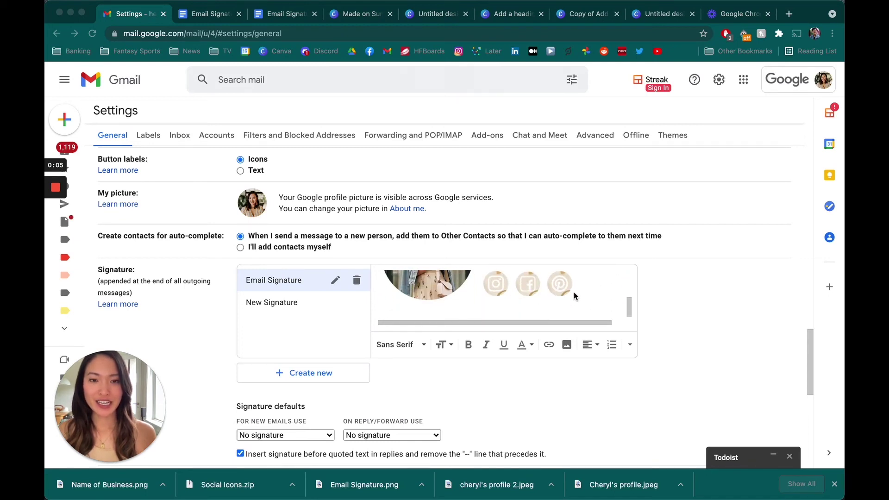
scroll(573, 293, up, 1)
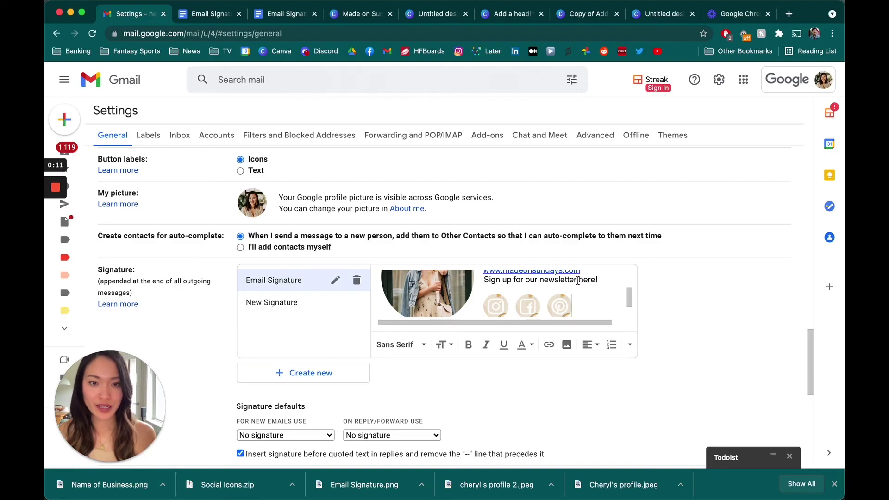
drag(580, 280, 590, 280)
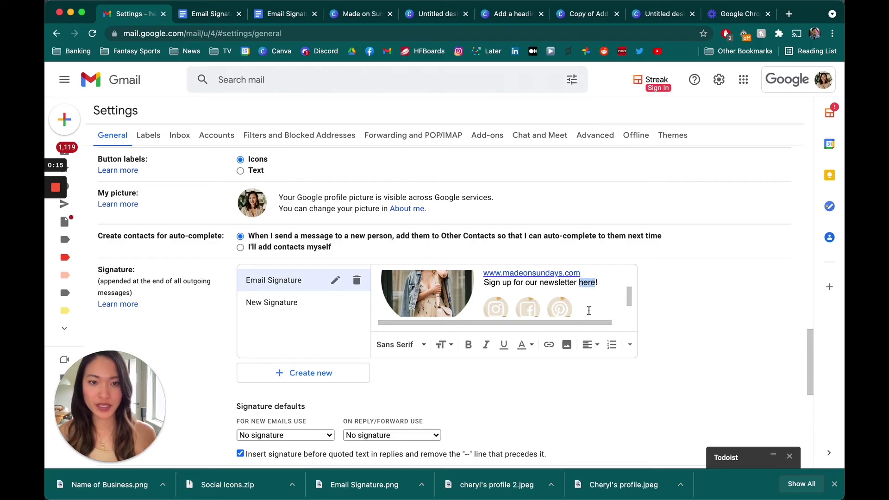
click(549, 346)
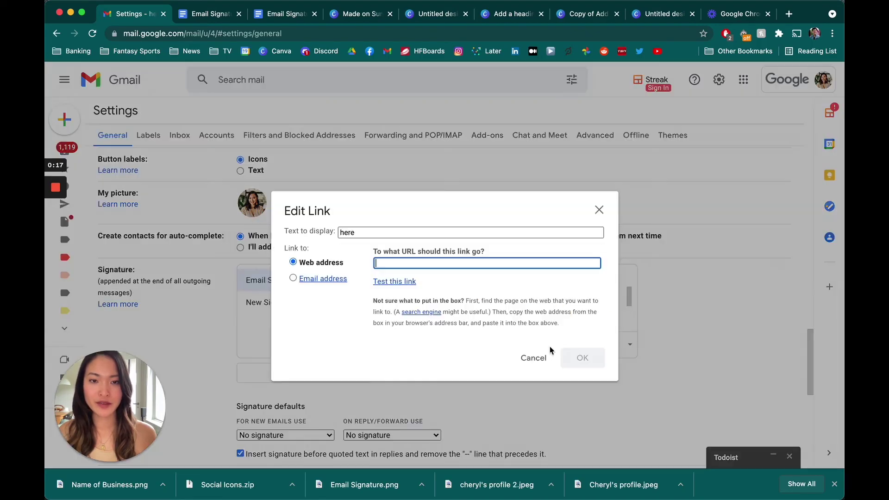
text(www.madeonsundays.com)
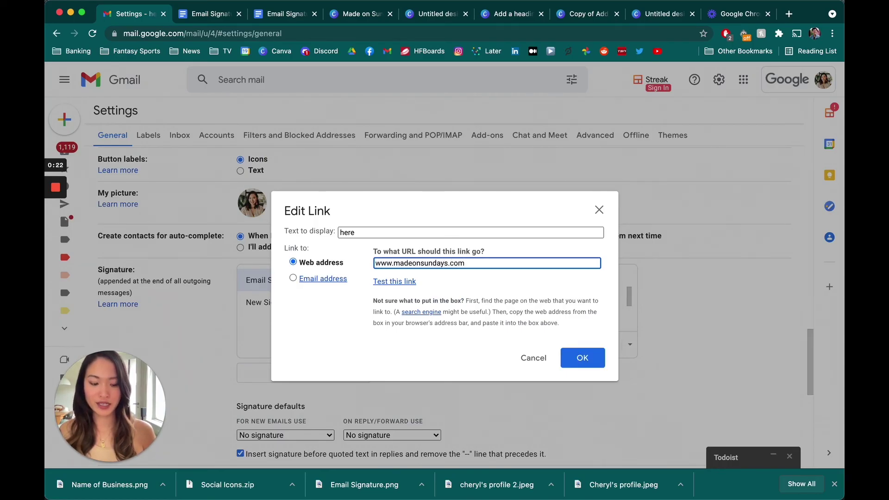
key(Return)
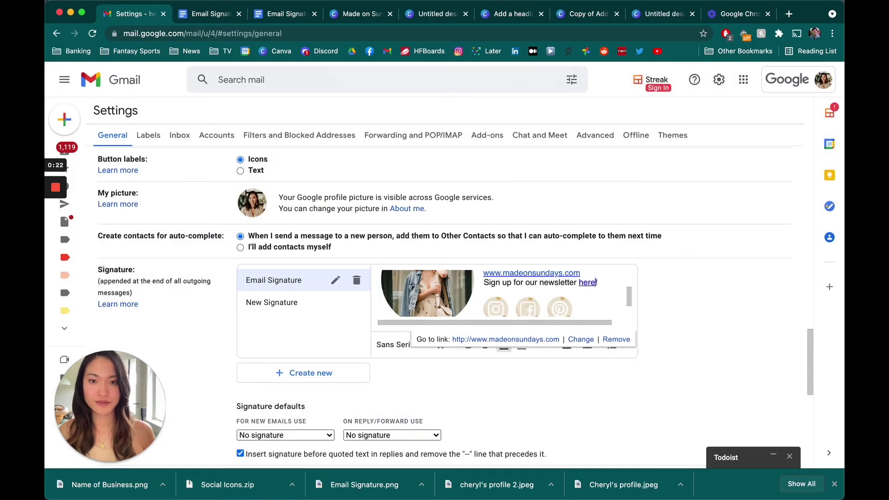
click(577, 308)
scroll(578, 308, down, 1)
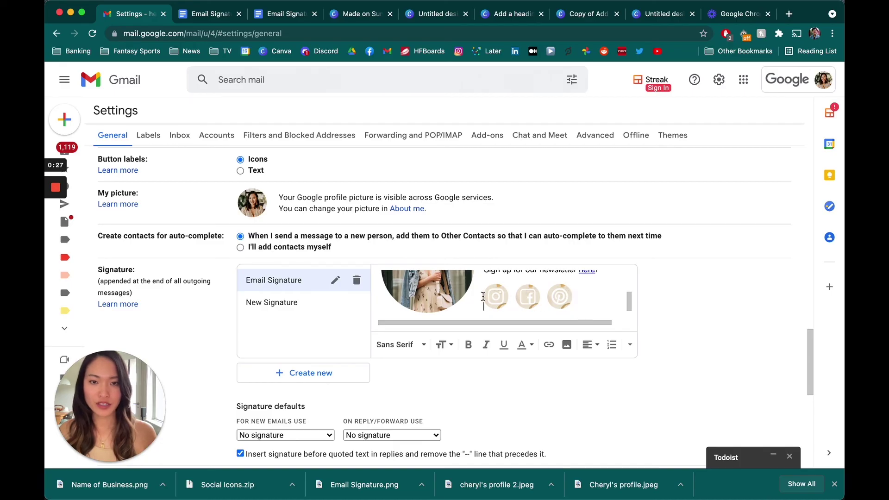
click(499, 297)
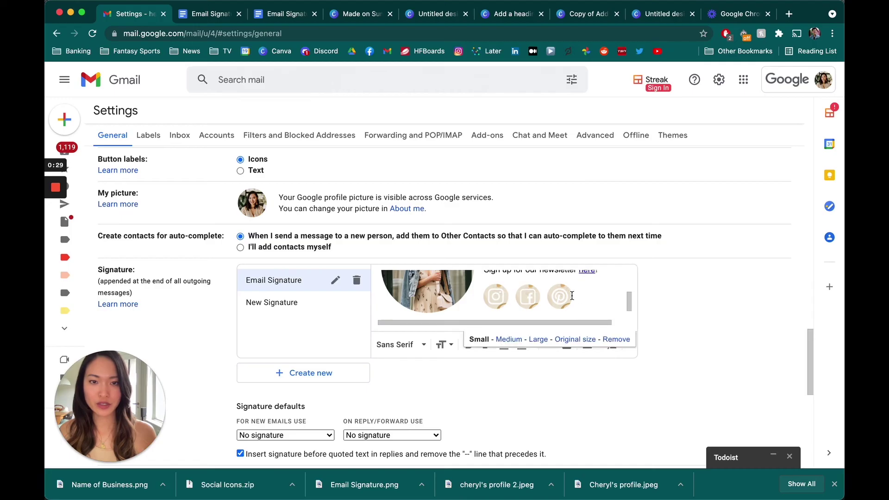
click(571, 296)
click(566, 297)
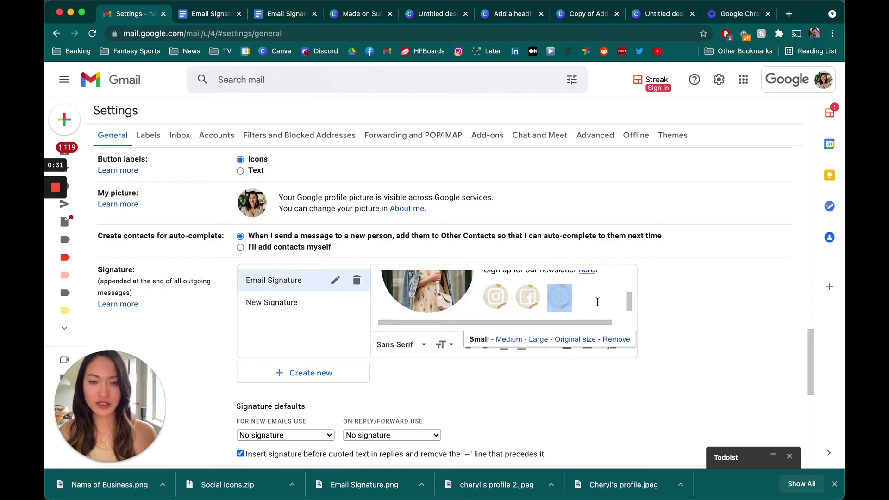
click(564, 302)
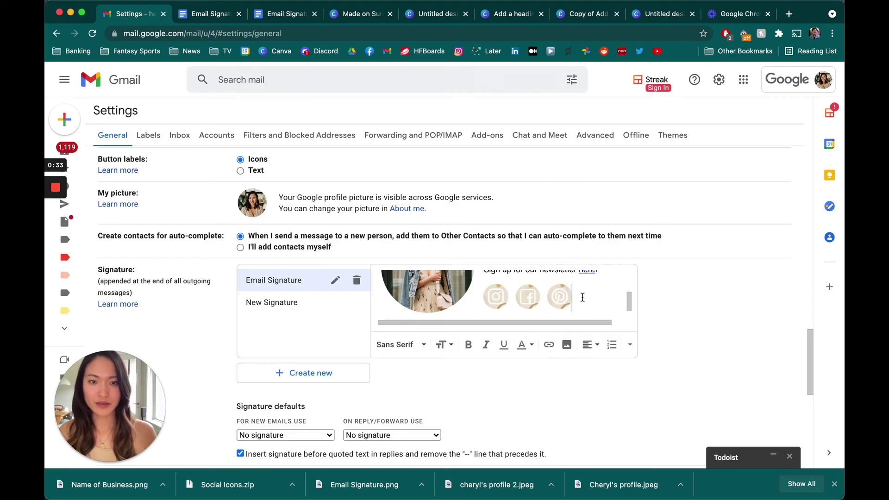
drag(576, 299, 557, 300)
click(566, 304)
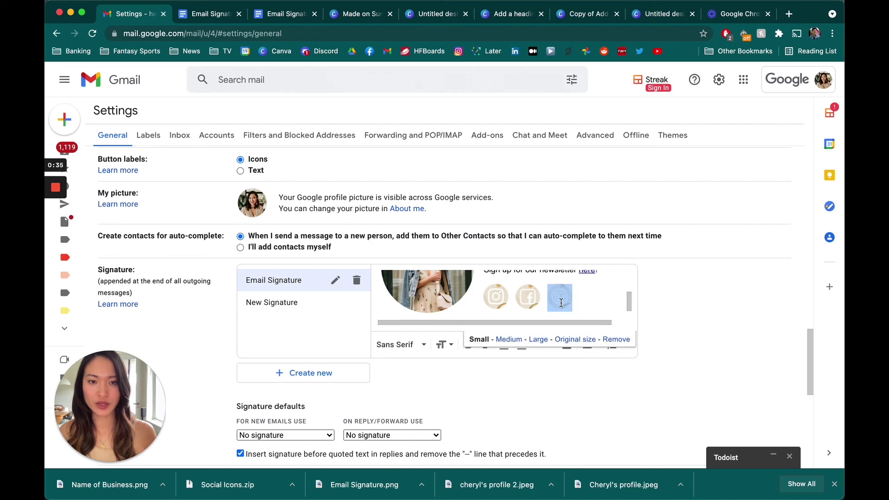
click(551, 355)
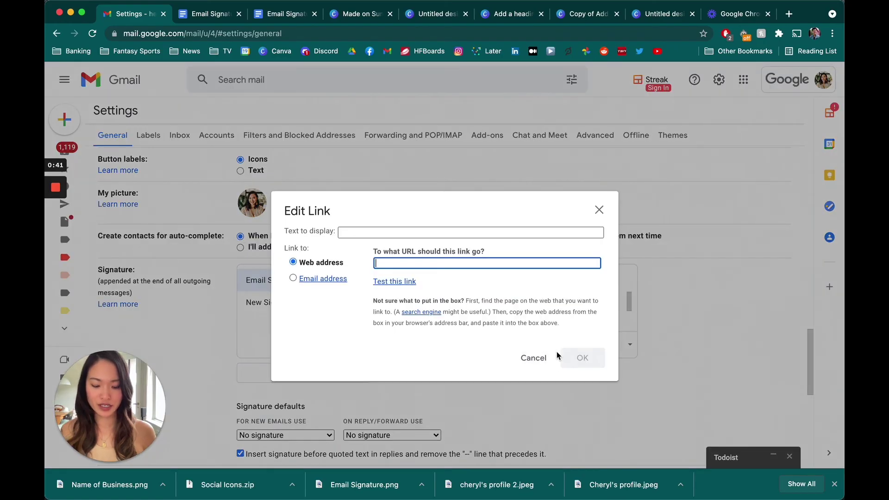
text(www.pinterest)
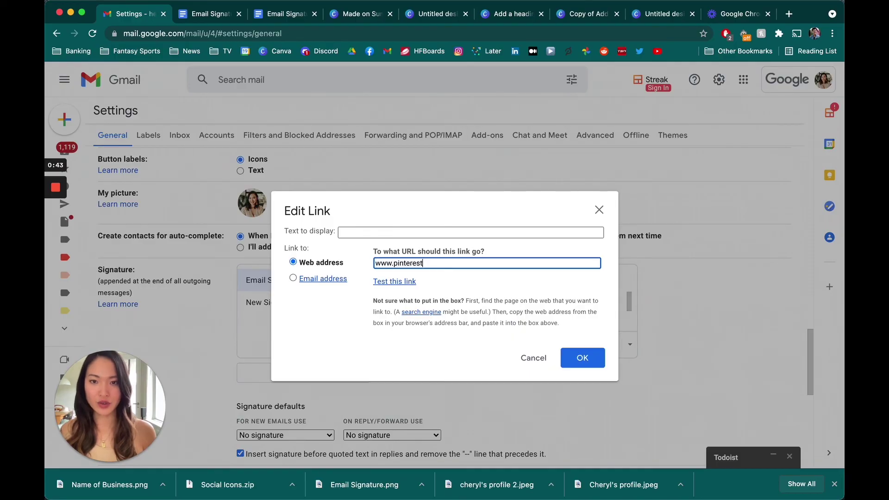
text(.com/madeonsundaysstudio)
key(Return)
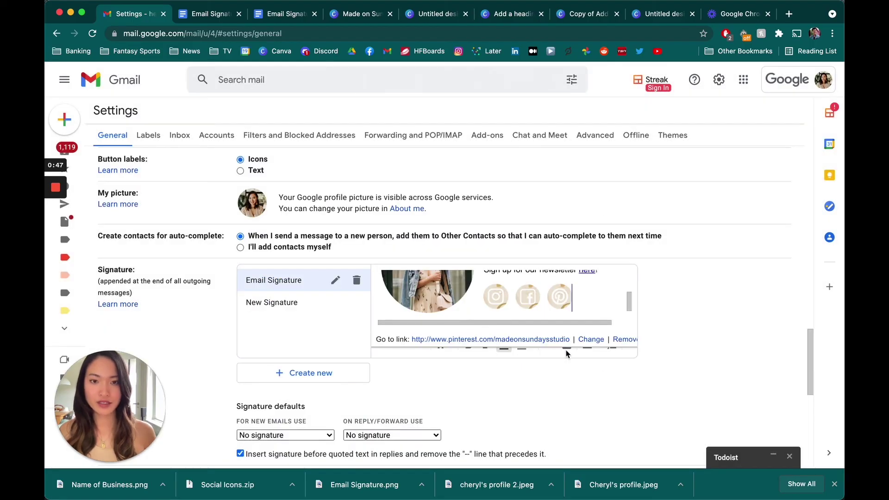
click(539, 298)
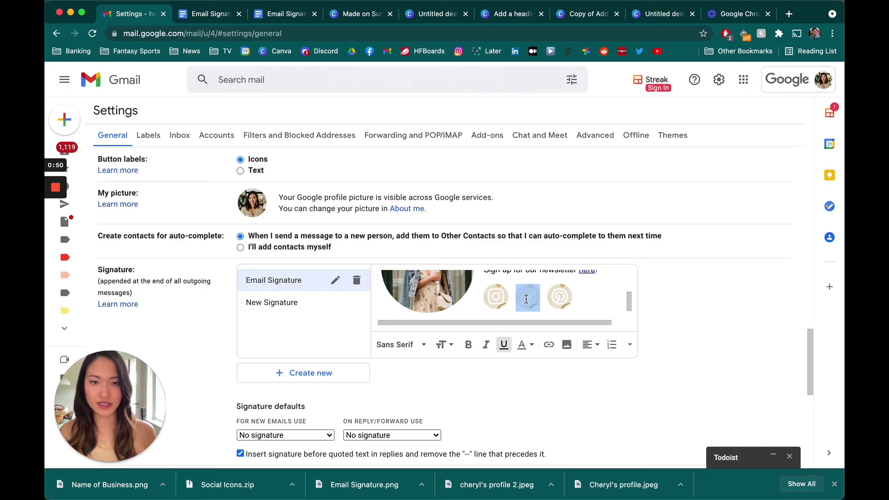
click(549, 352)
text(www.face)
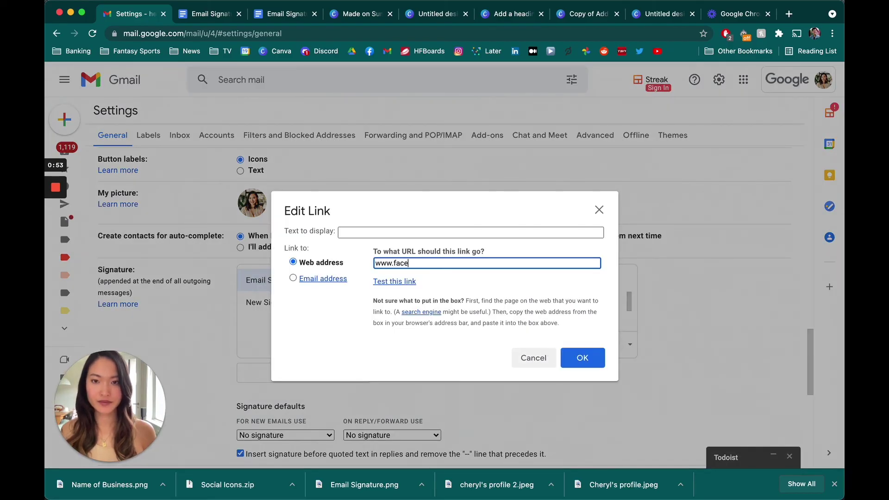
text(book.com/madeonsundaysstudio)
key(Return)
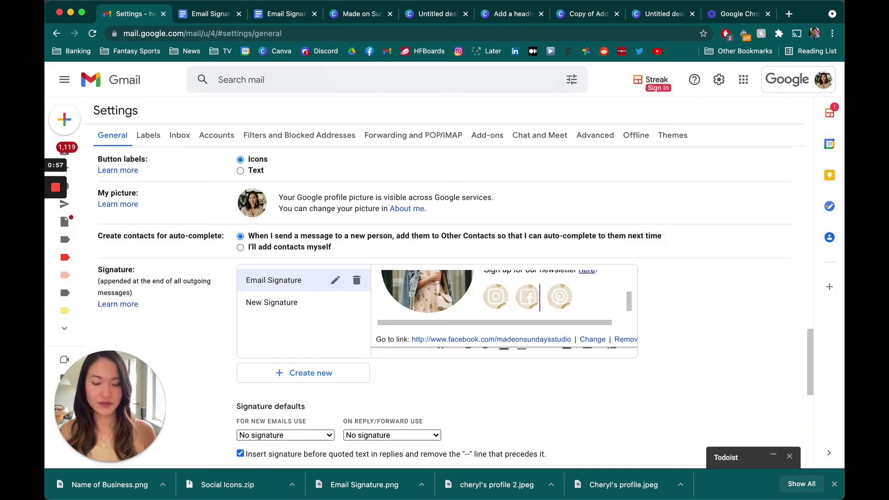
click(501, 296)
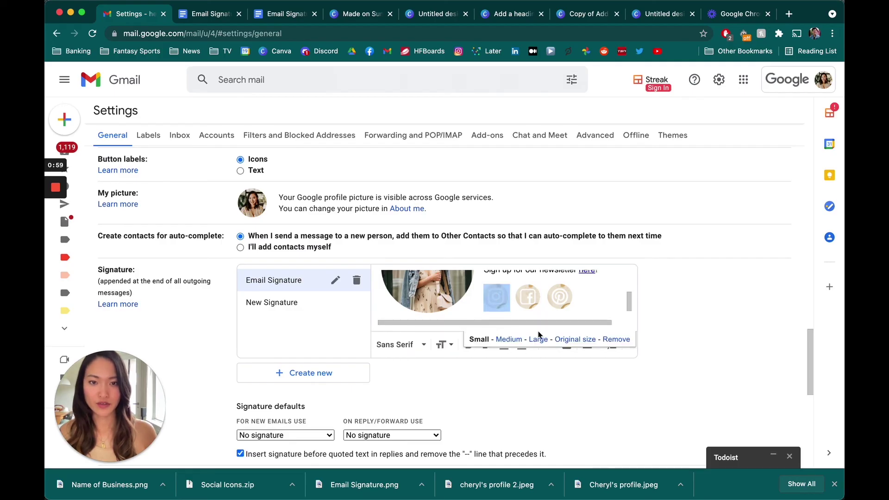
click(550, 347)
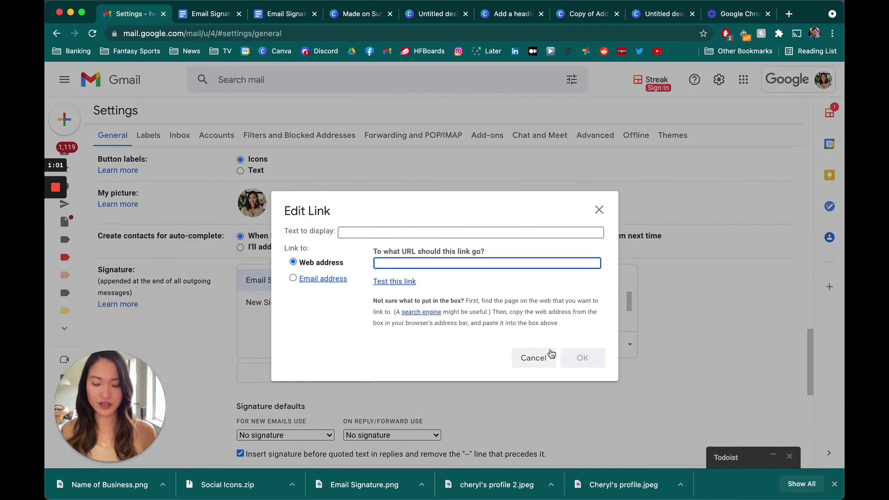
text(www.instagramcom/madeonsundaysstudio)
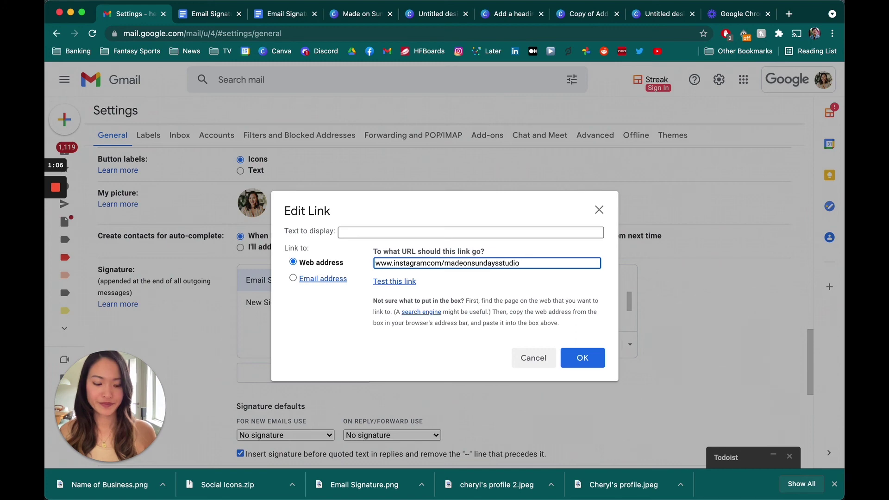
key(Return)
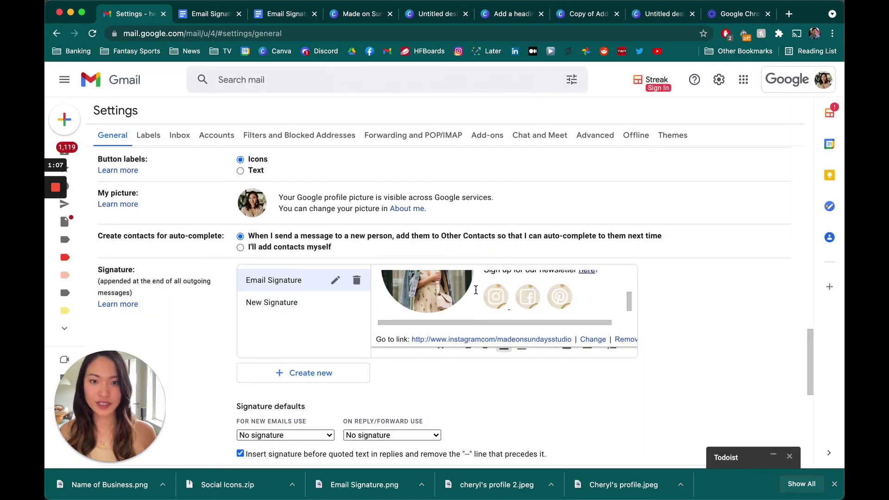
drag(471, 291, 442, 293)
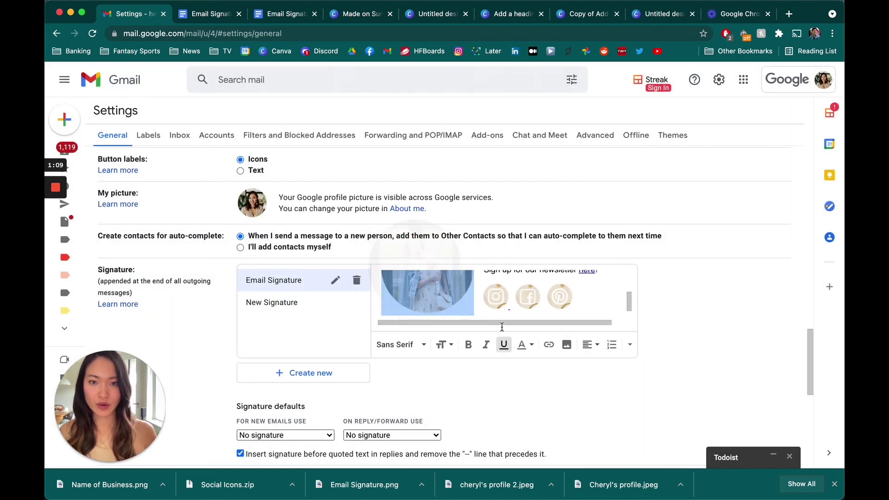
click(566, 348)
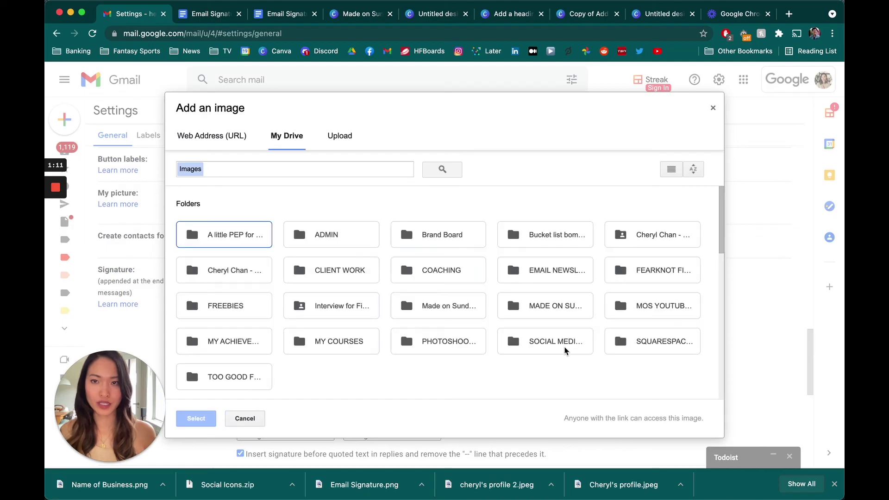
click(712, 109)
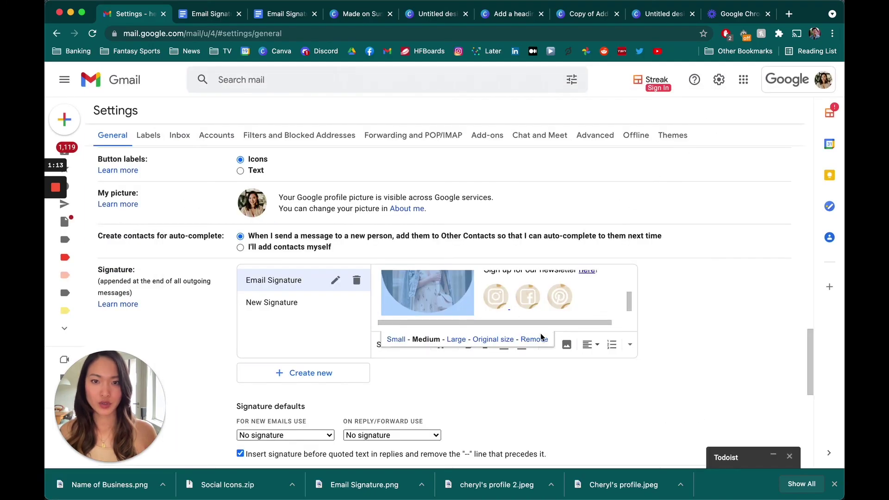
click(542, 349)
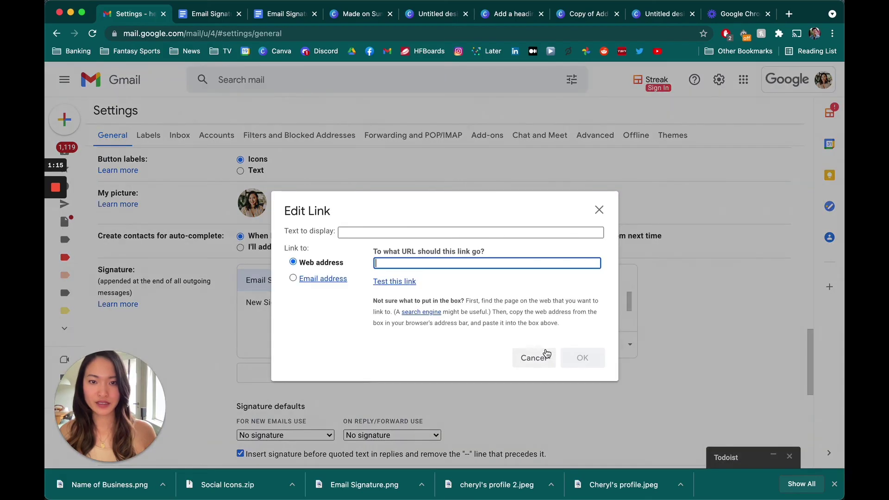
text(www.madeons)
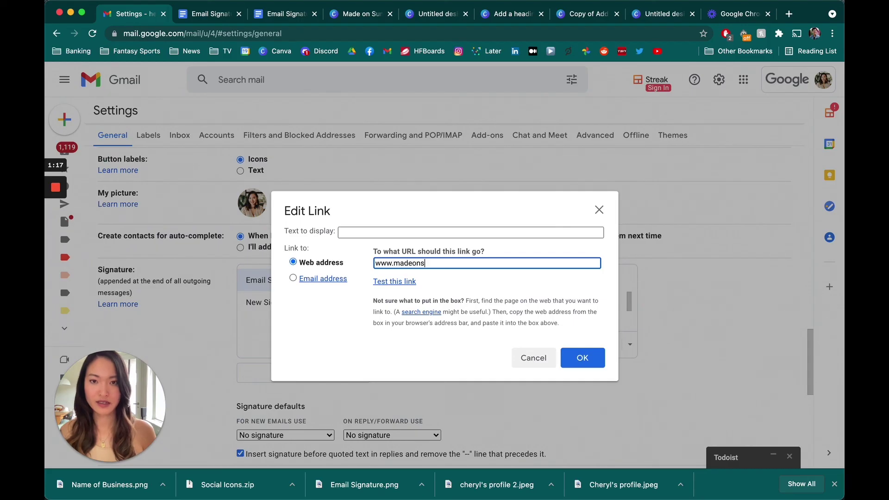
text(undays.com)
key(Return)
Look over the finished signature and save the changed general settings.
scroll(621, 323, down, 1)
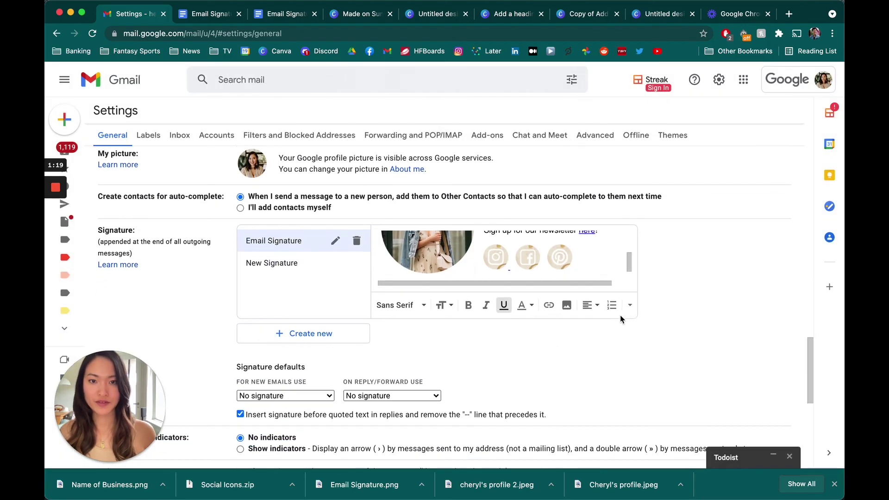
scroll(568, 265, up, 3)
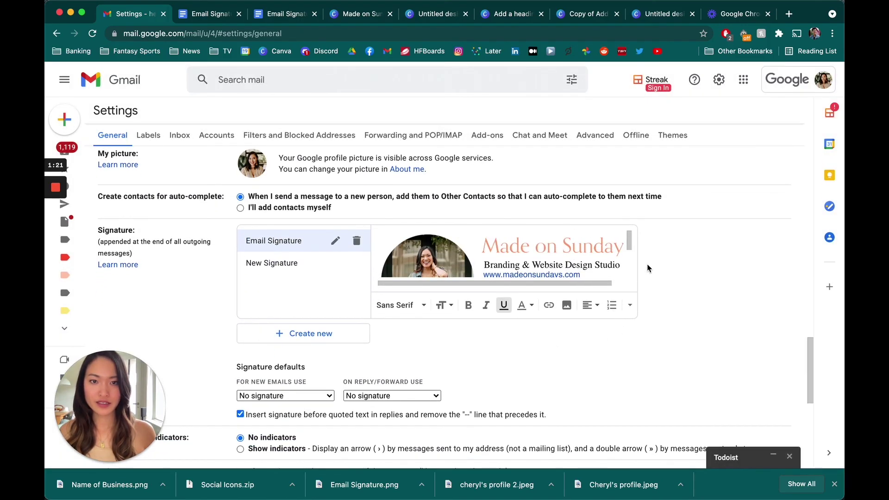
scroll(701, 287, down, 2)
scroll(698, 287, down, 7)
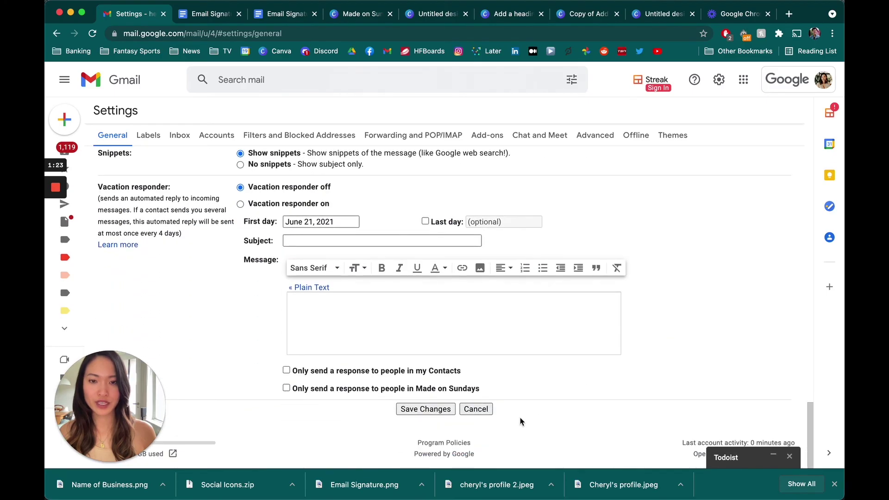
click(430, 409)
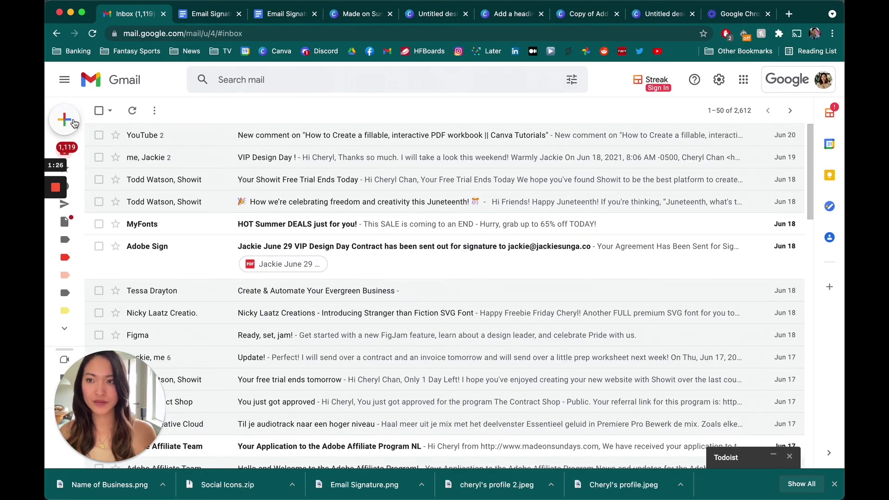
Start a new message in the enlarged compose window and insert the "Email Signature" signature.
click(73, 121)
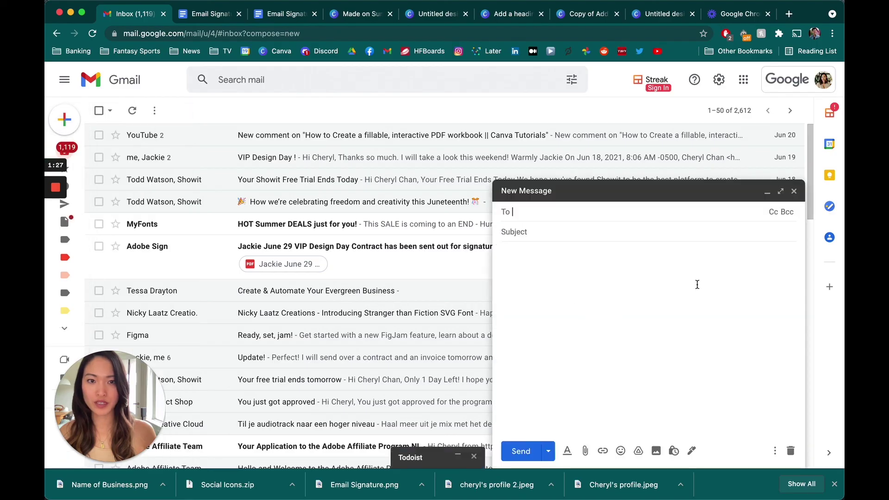
click(779, 191)
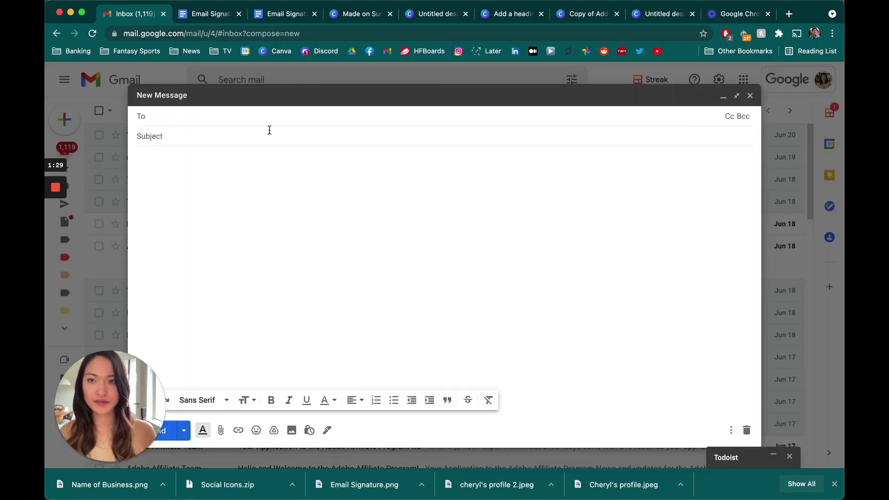
click(327, 430)
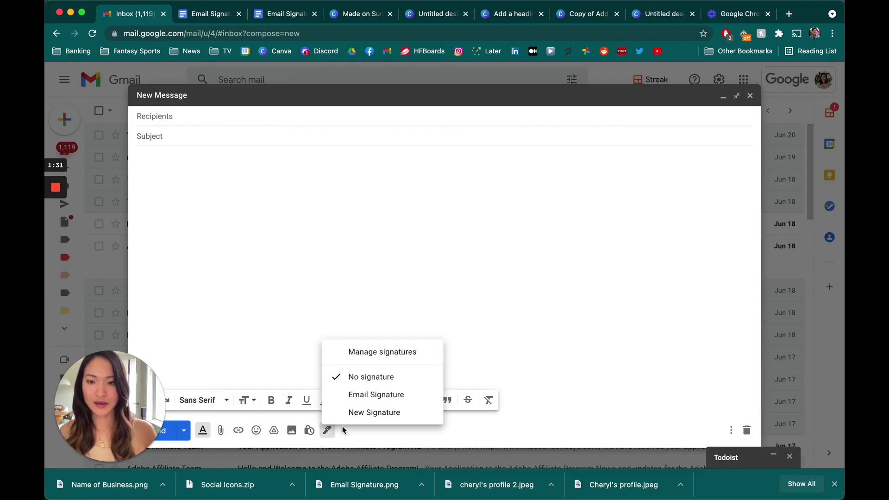
click(356, 395)
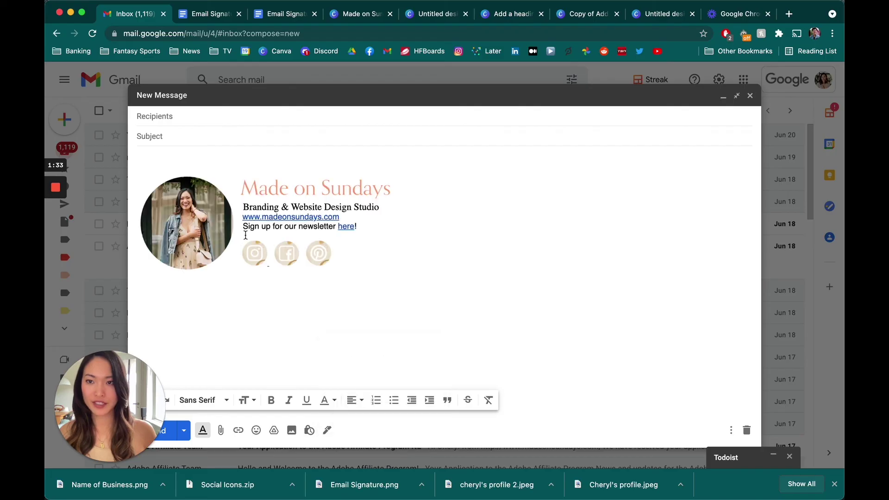
Check the link targets of the three social icons, the word "here" and the profile photo in the inserted signature.
click(329, 272)
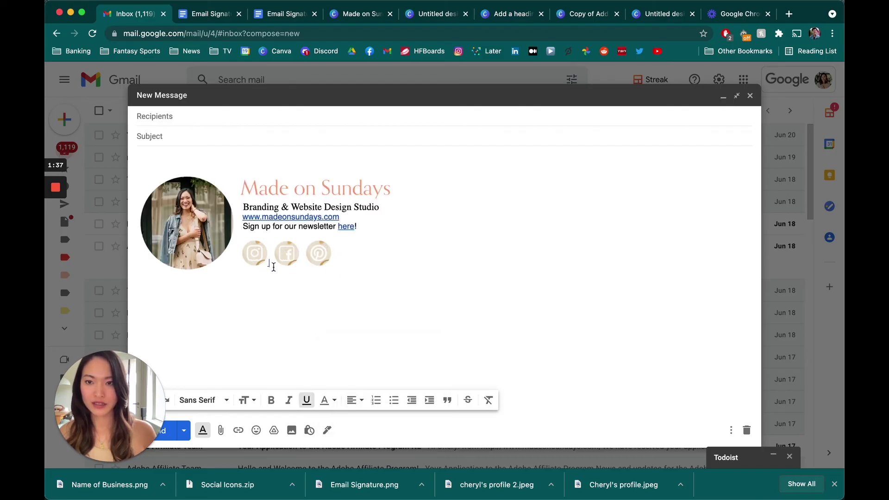
click(262, 257)
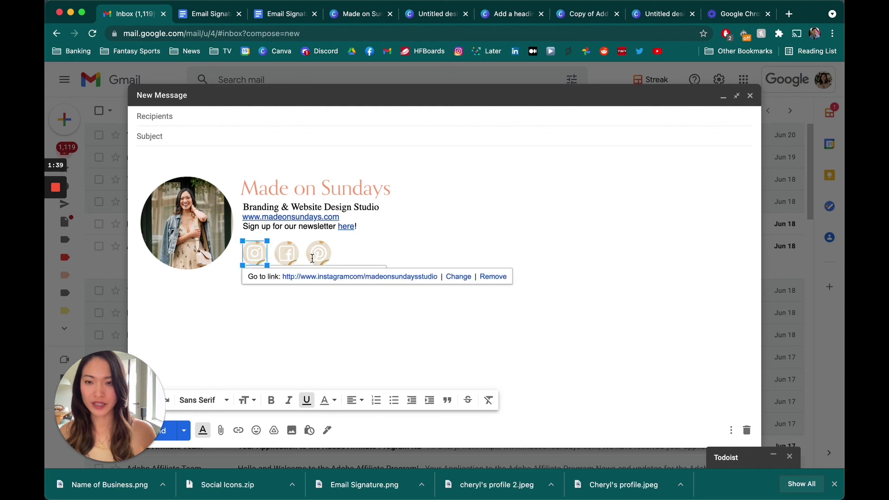
click(370, 246)
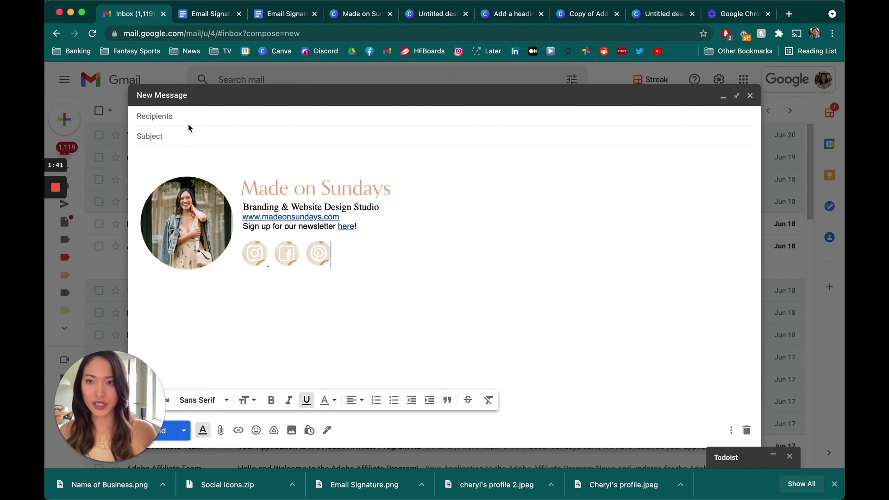
click(249, 256)
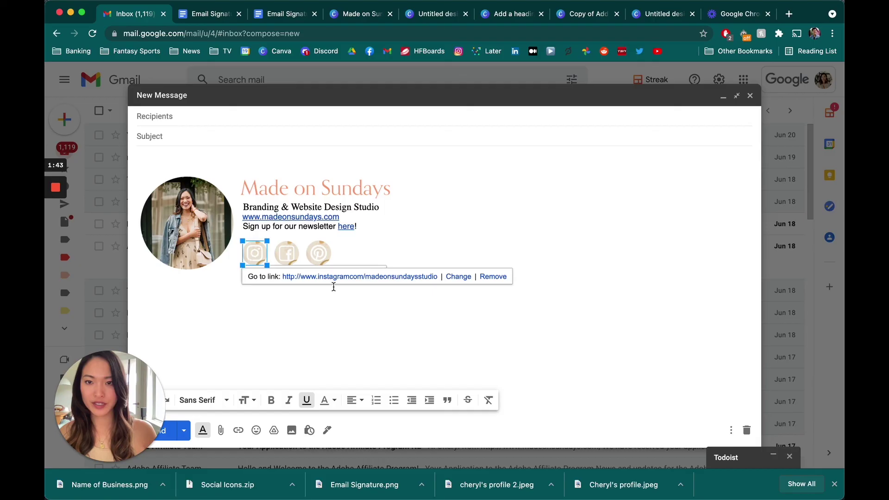
click(292, 260)
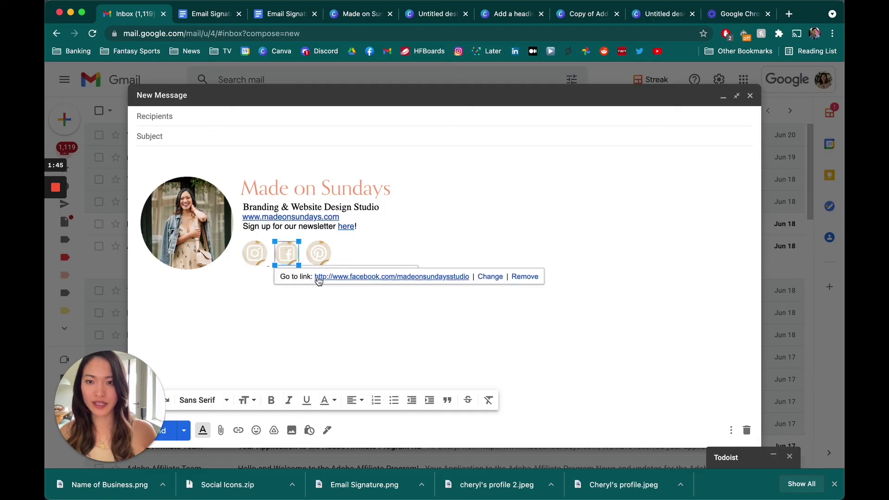
click(321, 259)
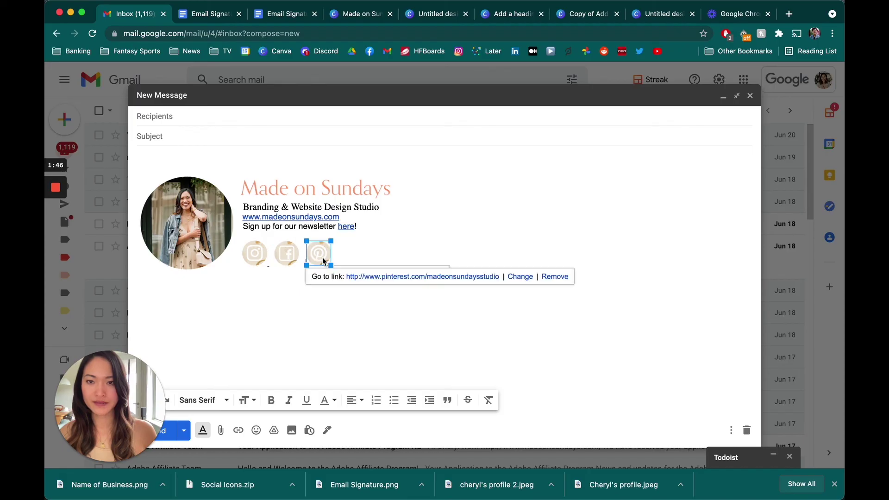
click(351, 226)
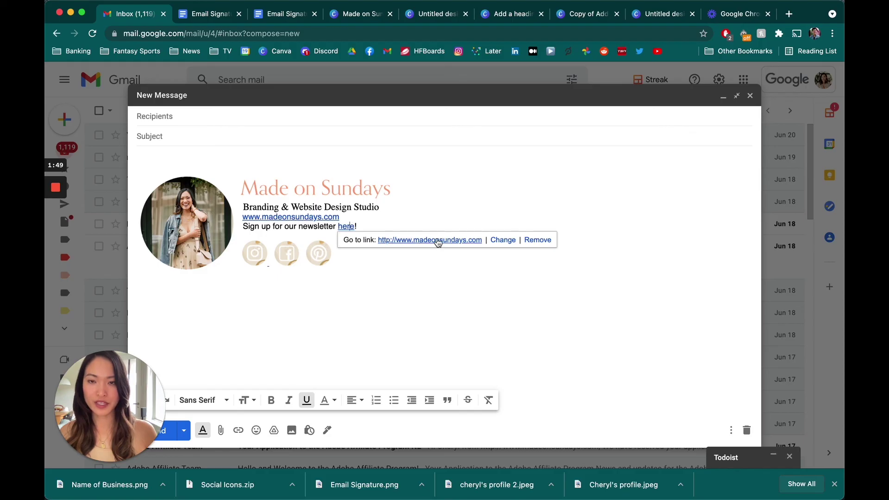
click(192, 230)
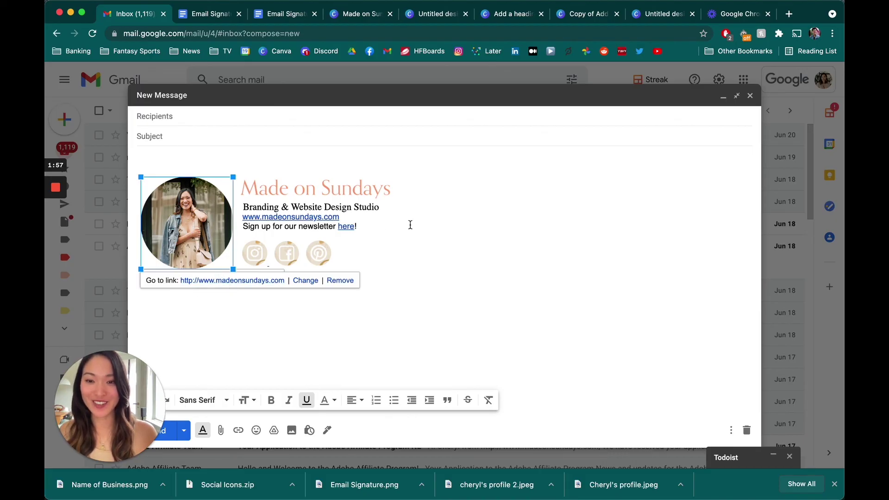
click(413, 242)
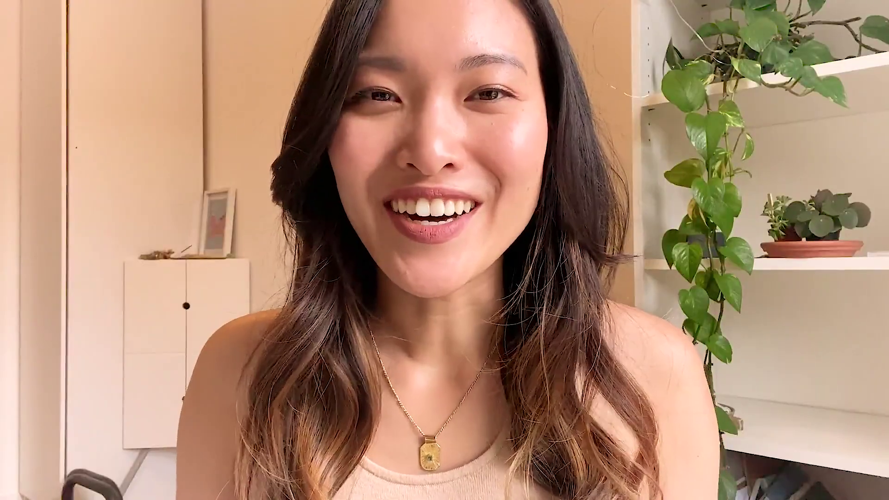